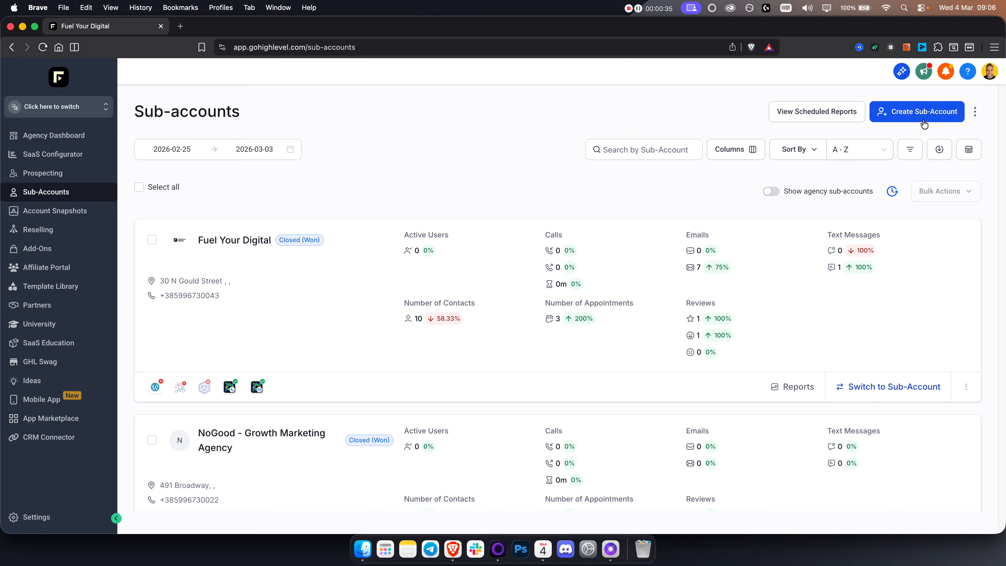
# Begin creating a regular sub-account, find "law" snapshot templates, and continue with the last matching Legal template
pyautogui.click(913, 117)
pyautogui.click(594, 98)
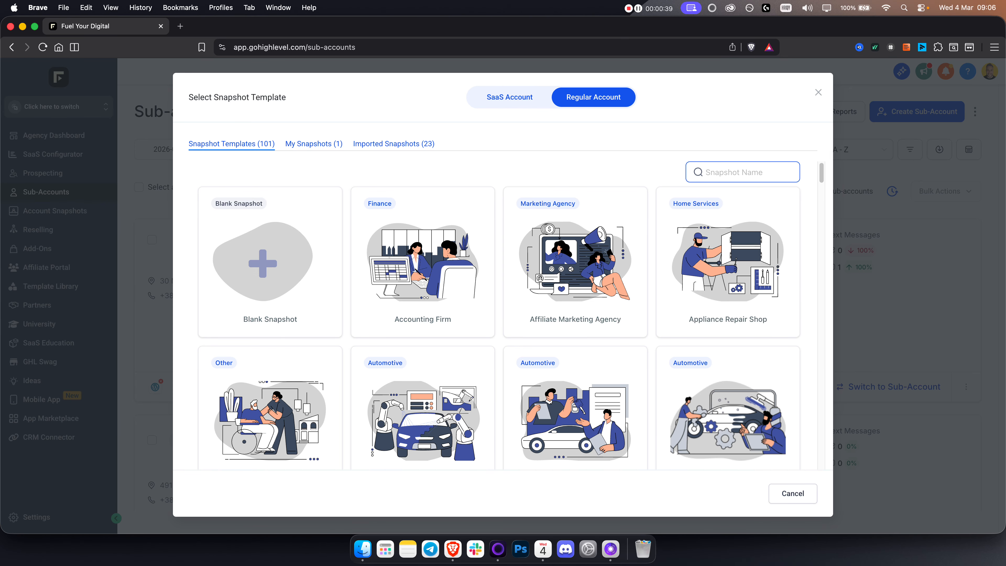
pyautogui.write('law')
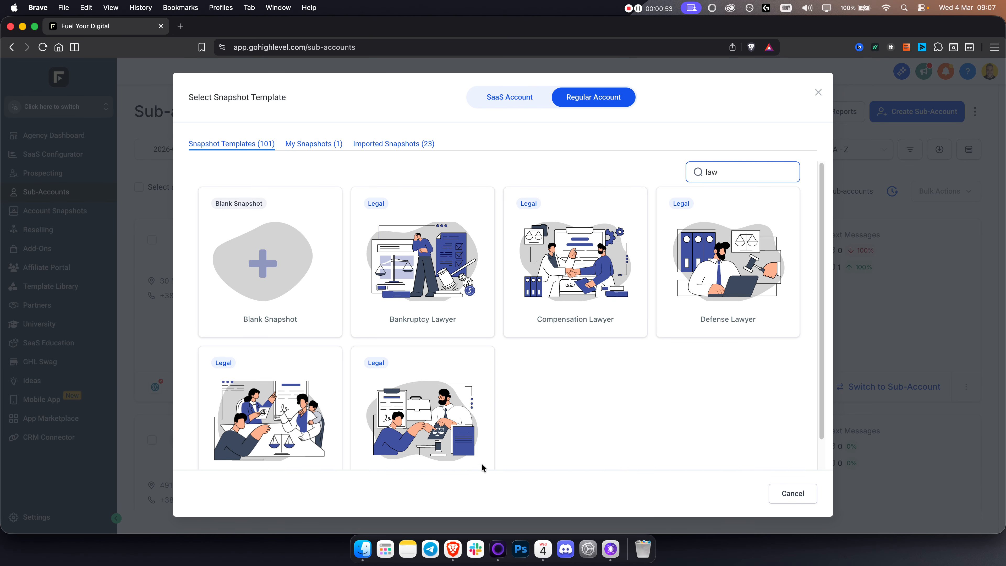
pyautogui.moveTo(448, 443)
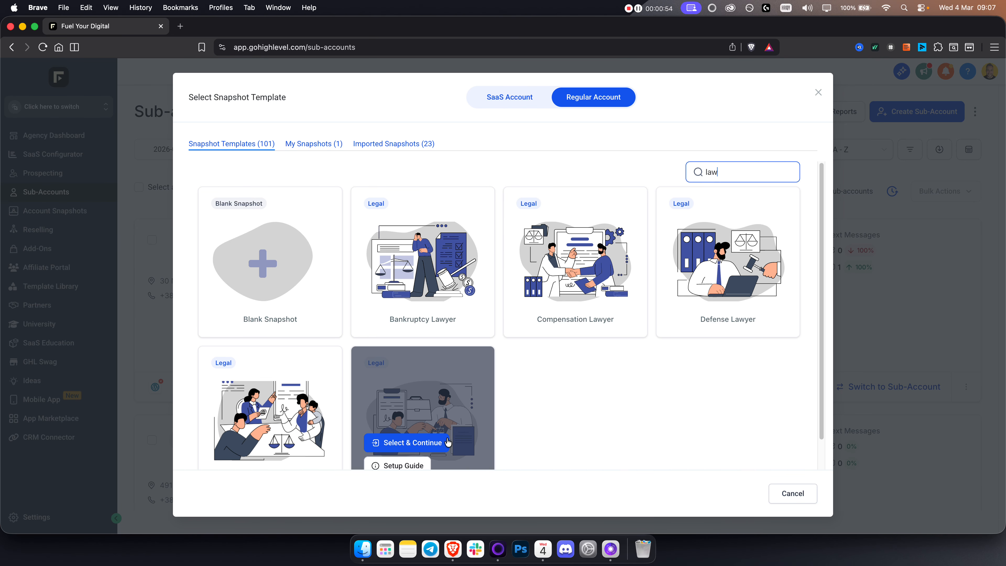
pyautogui.click(410, 444)
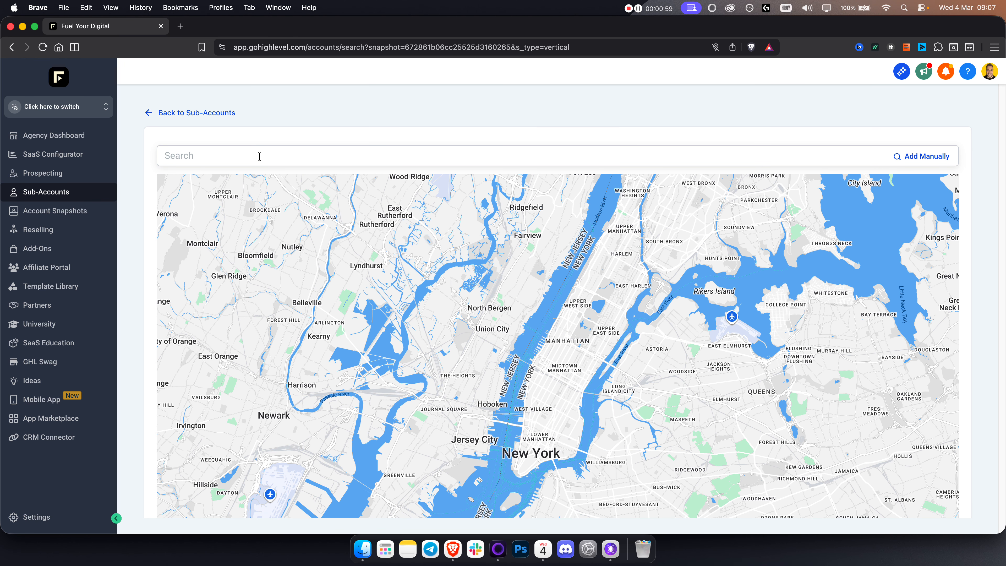
# Search the map for "legal", pick the street result in Newark as the business address, and set the account type to own account
pyautogui.click(260, 156)
pyautogui.write('legal')
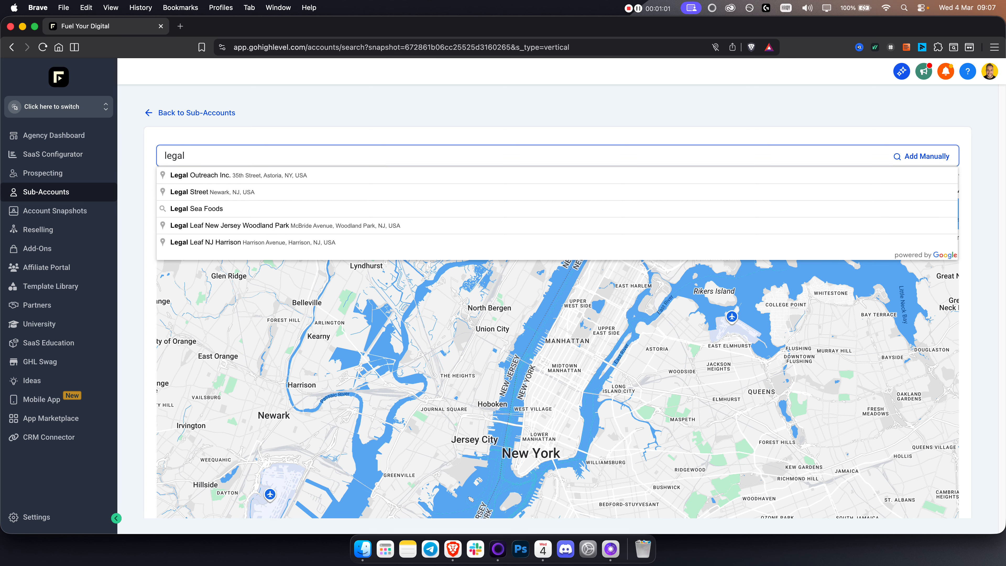
pyautogui.click(204, 192)
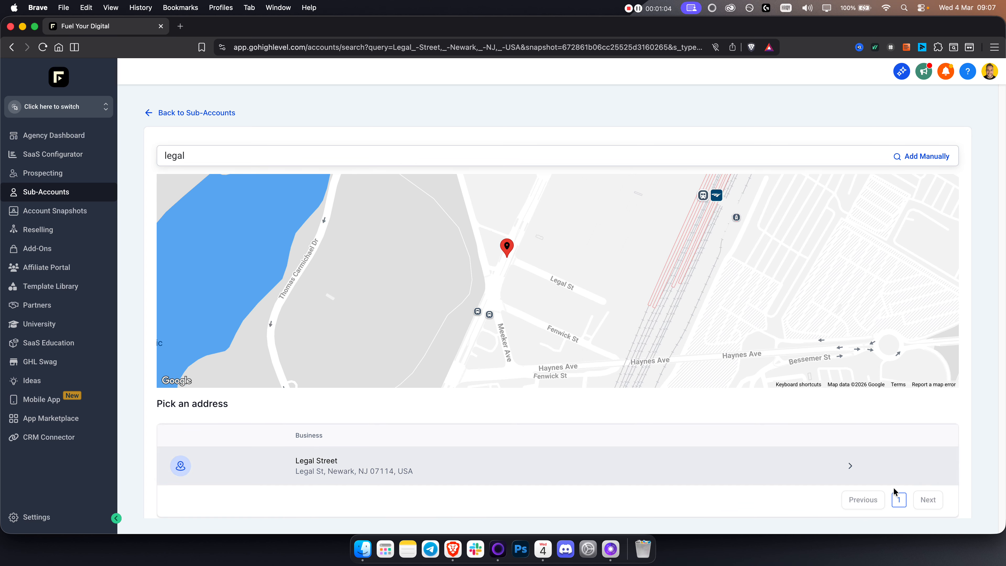
pyautogui.click(850, 467)
pyautogui.scroll(-10, 236, 226)
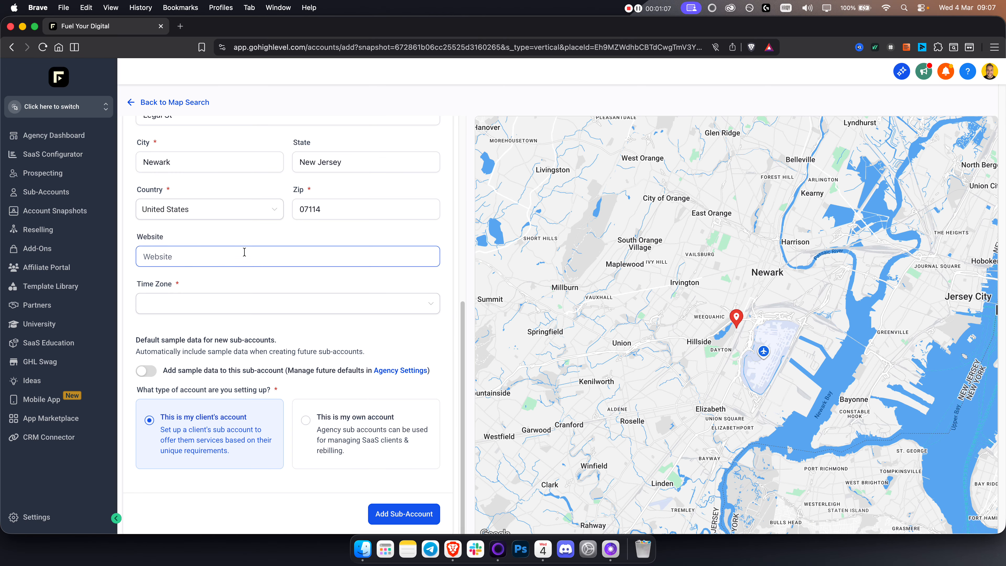
pyautogui.click(307, 425)
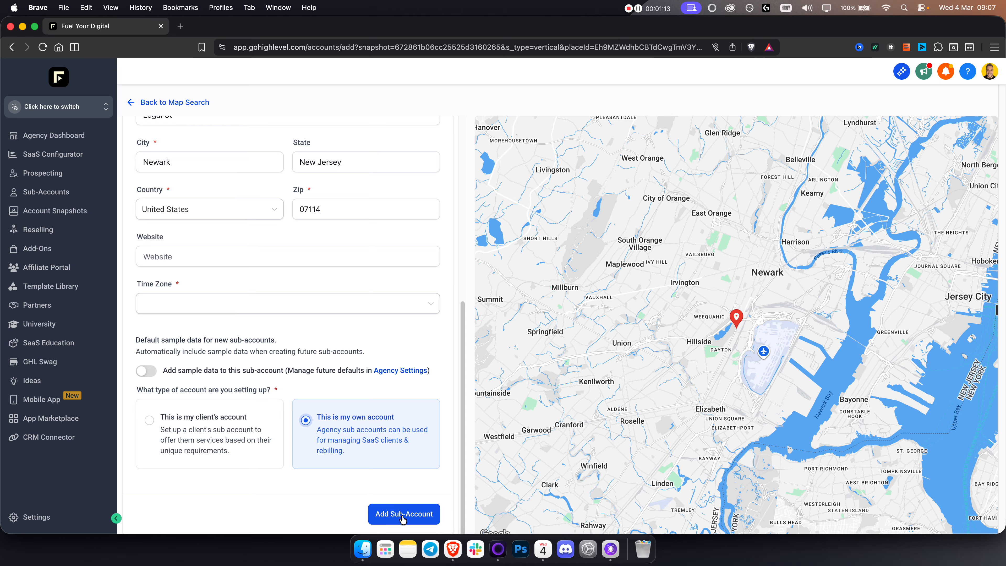
# Switch to The Oppenheim Group sub-account, view its opportunities page, and open its automation workflow list
pyautogui.click(49, 111)
pyautogui.scroll(-2, 202, 295)
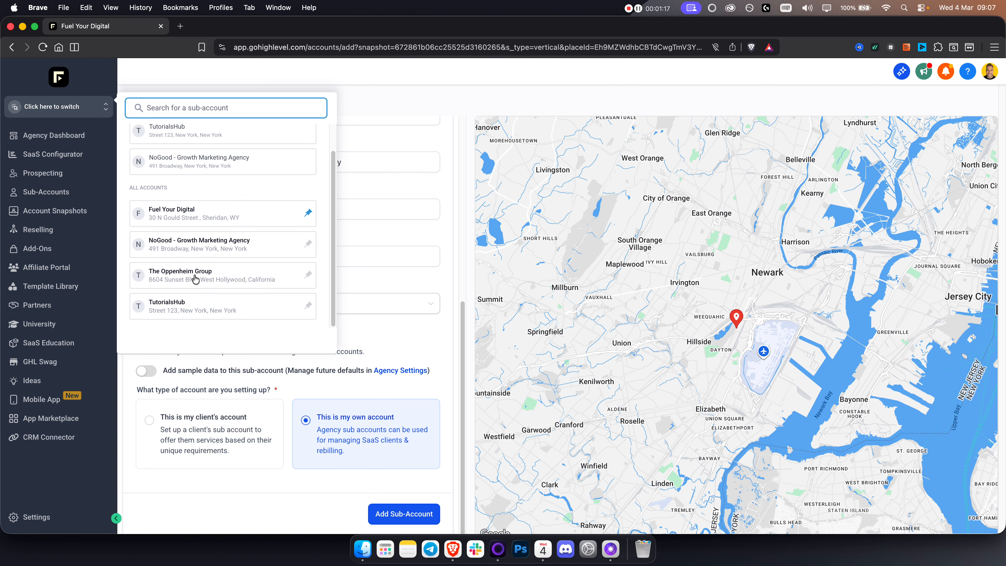
pyautogui.click(195, 278)
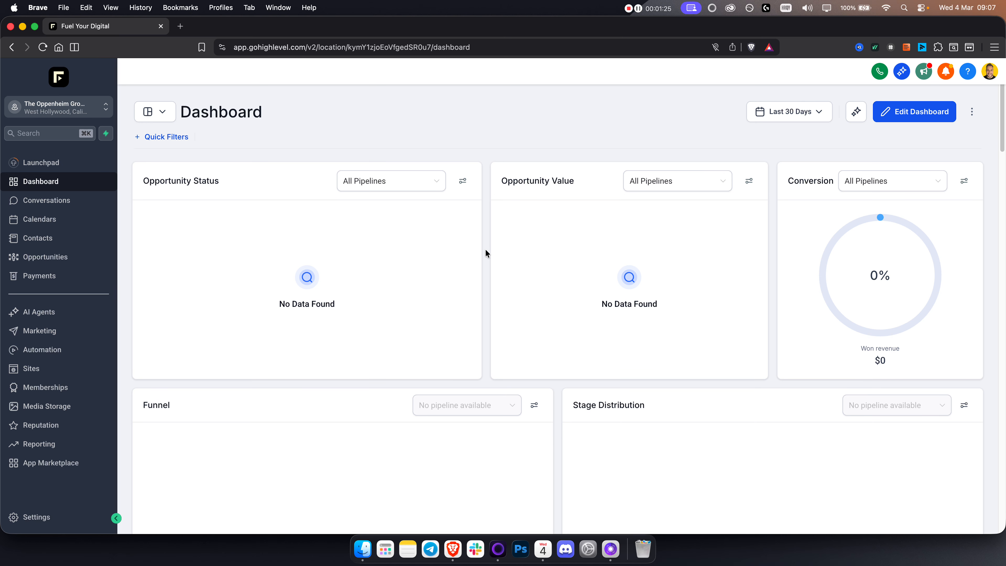
pyautogui.moveTo(471, 238)
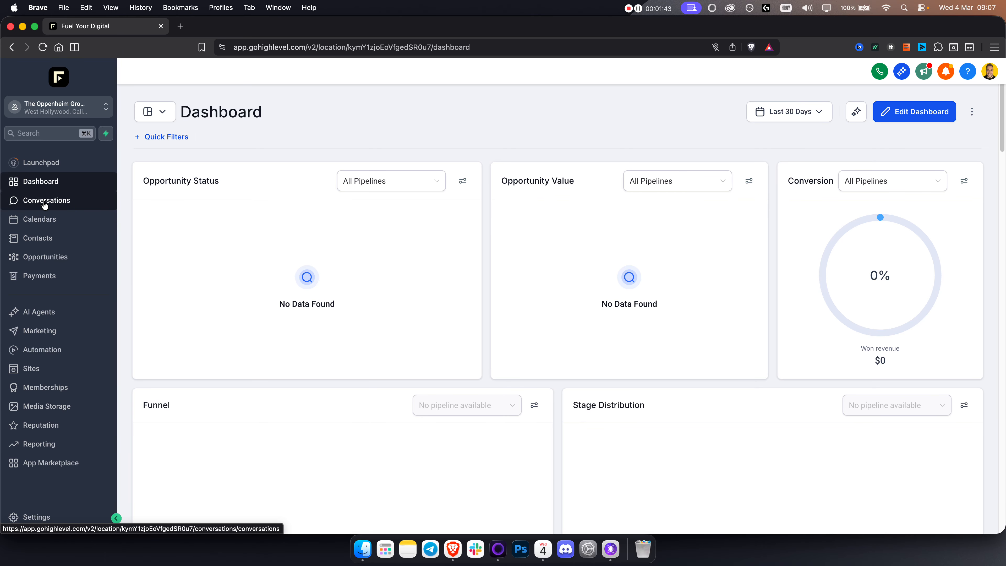
pyautogui.click(55, 258)
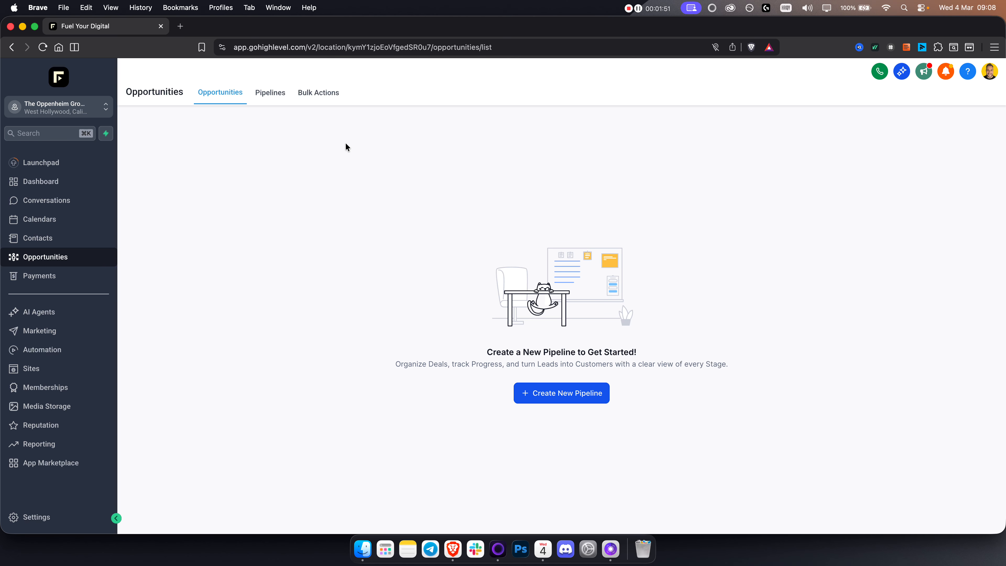
pyautogui.click(48, 358)
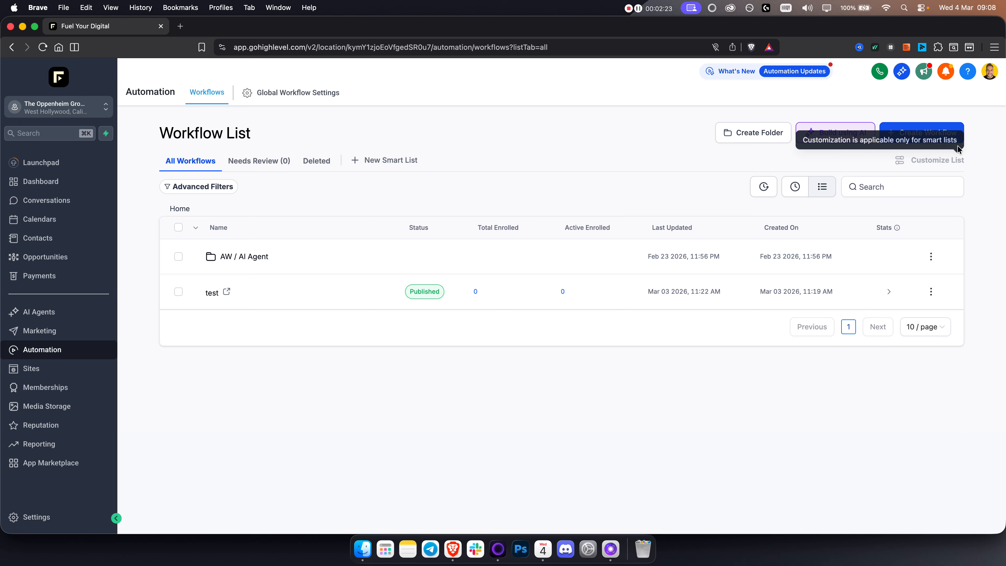
pyautogui.click(918, 135)
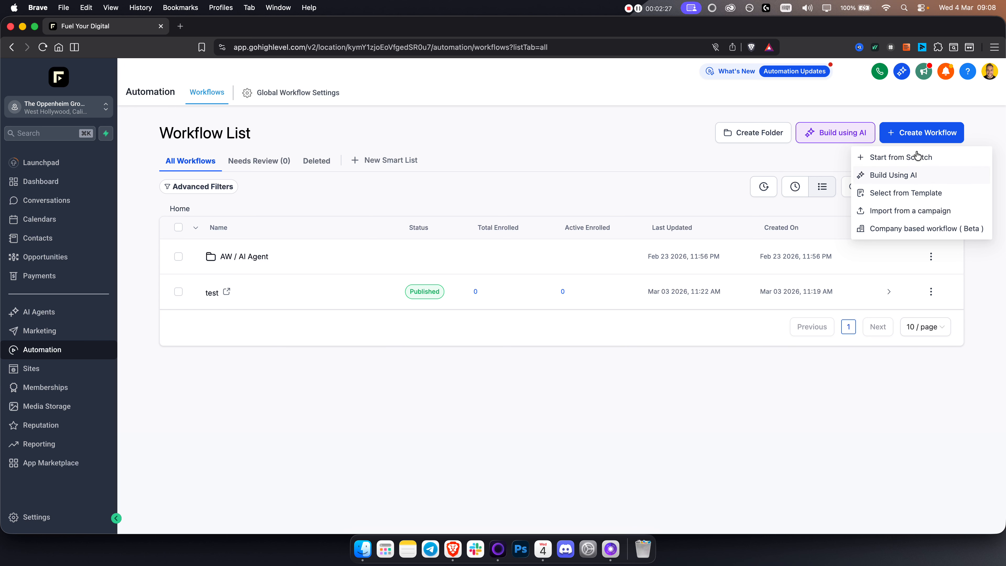
pyautogui.click(918, 195)
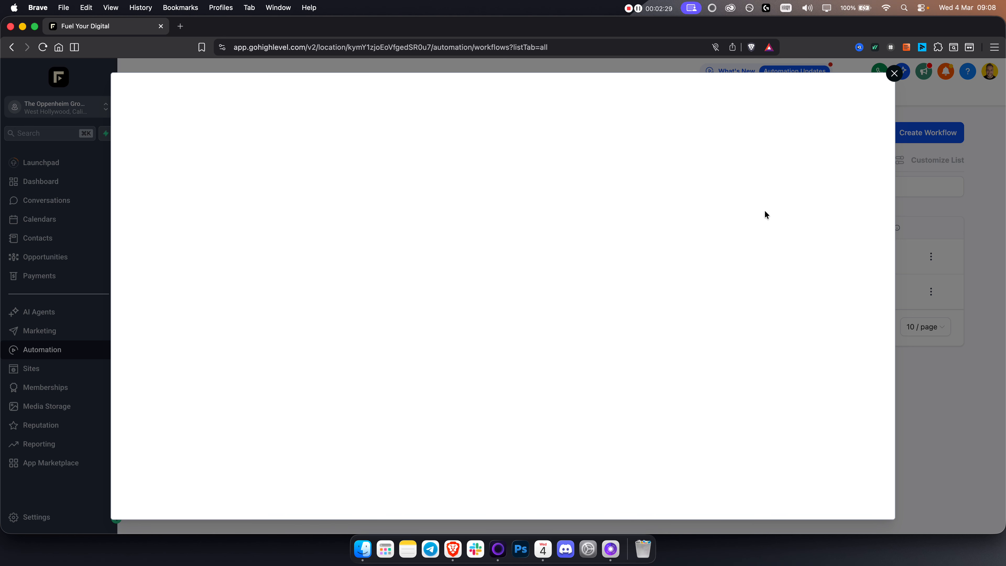
pyautogui.click(727, 120)
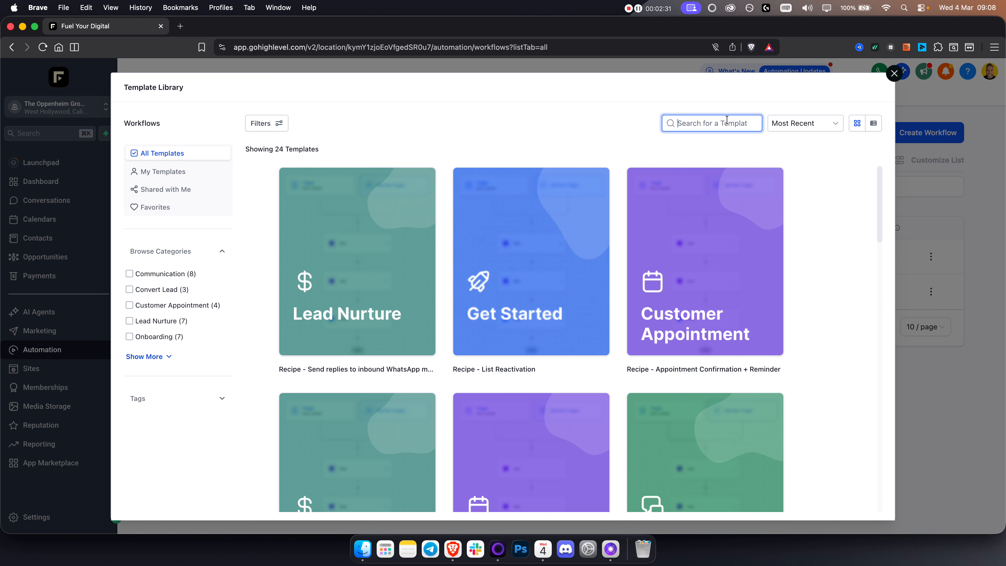
pyautogui.write('asd')
pyautogui.press('BackSpace')
pyautogui.press('BackSpace')
pyautogui.press('BackSpace')
pyautogui.click(896, 75)
# Create a workflow from scratch and add the Facebook Lead Form Submitted trigger, keeping its page and form filters at Any
pyautogui.click(933, 136)
pyautogui.click(899, 159)
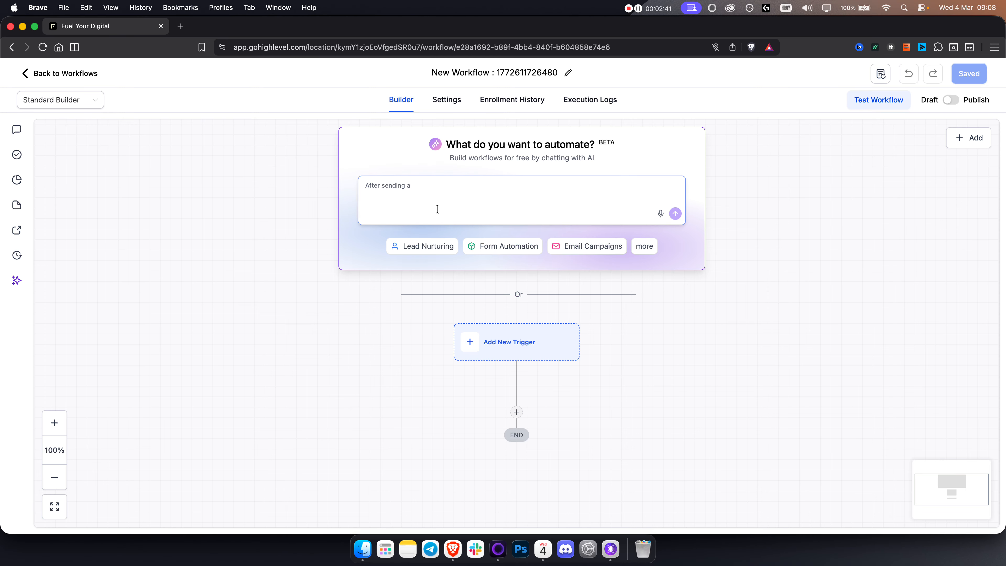
pyautogui.moveTo(658, 400); pyautogui.dragTo(564, 325)
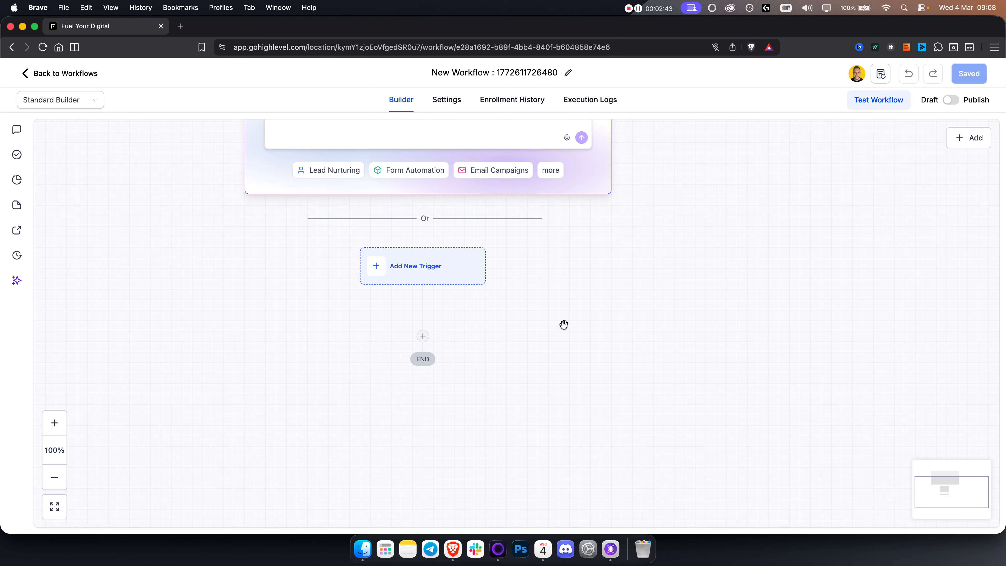
pyautogui.click(428, 266)
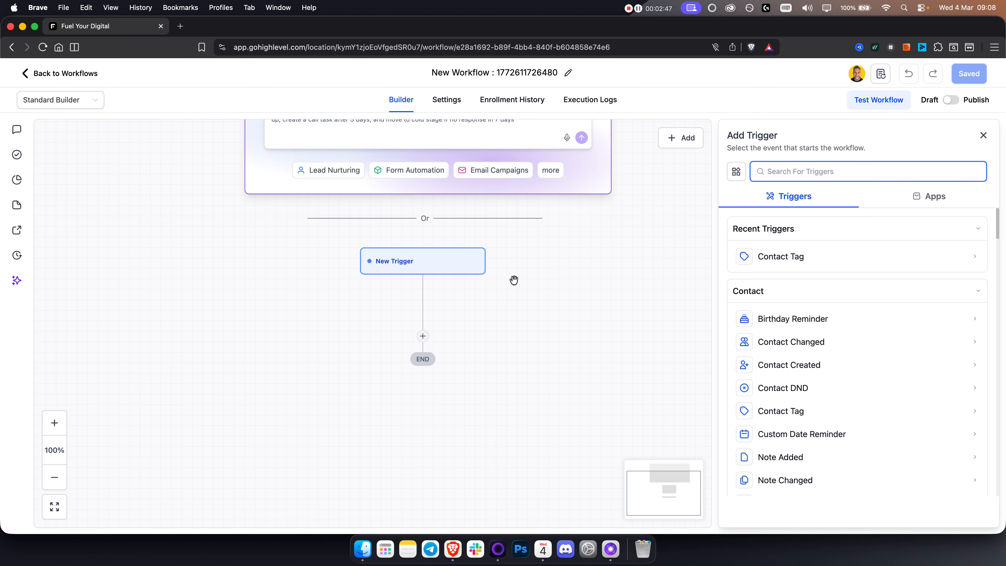
pyautogui.write('lead')
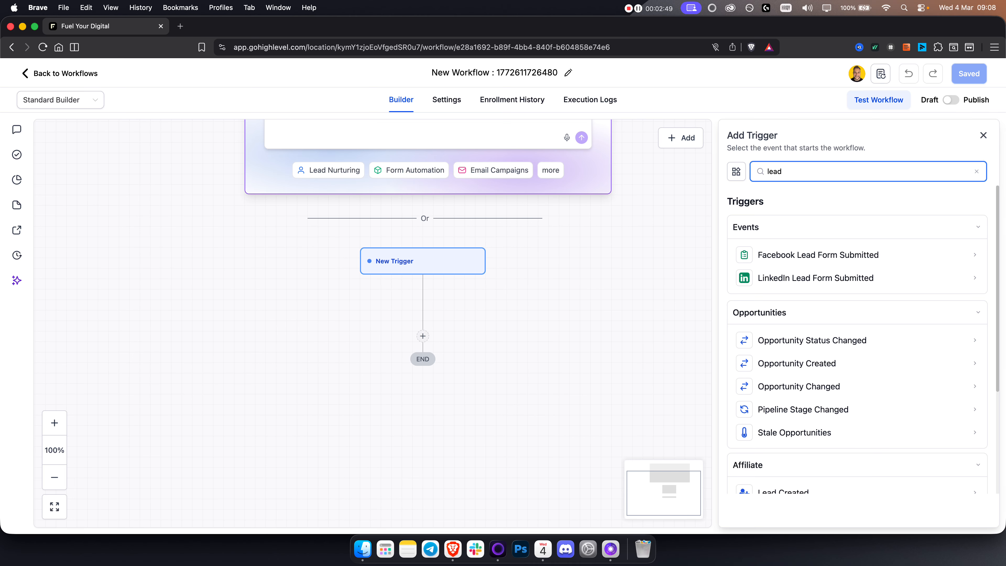
pyautogui.click(815, 257)
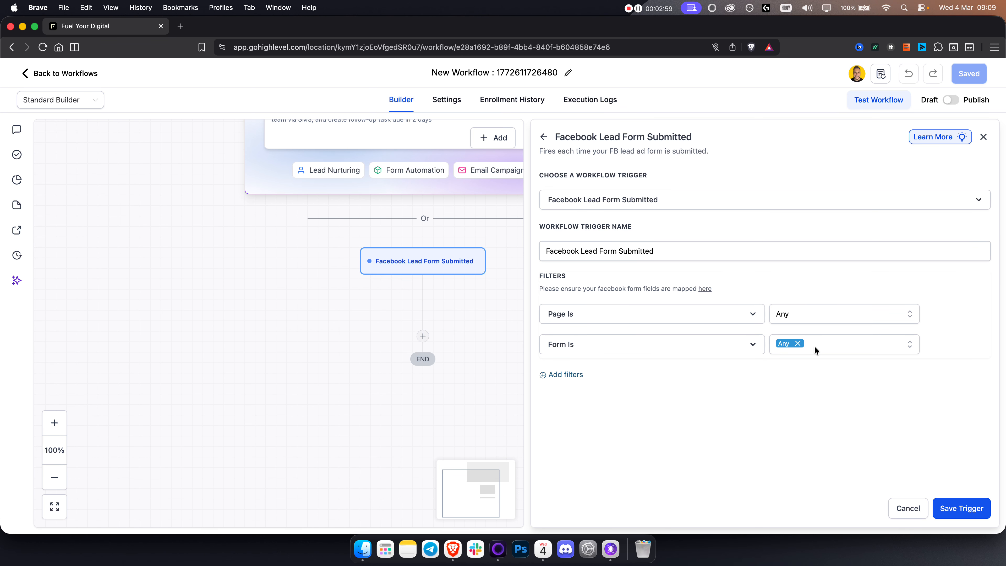
pyautogui.click(959, 513)
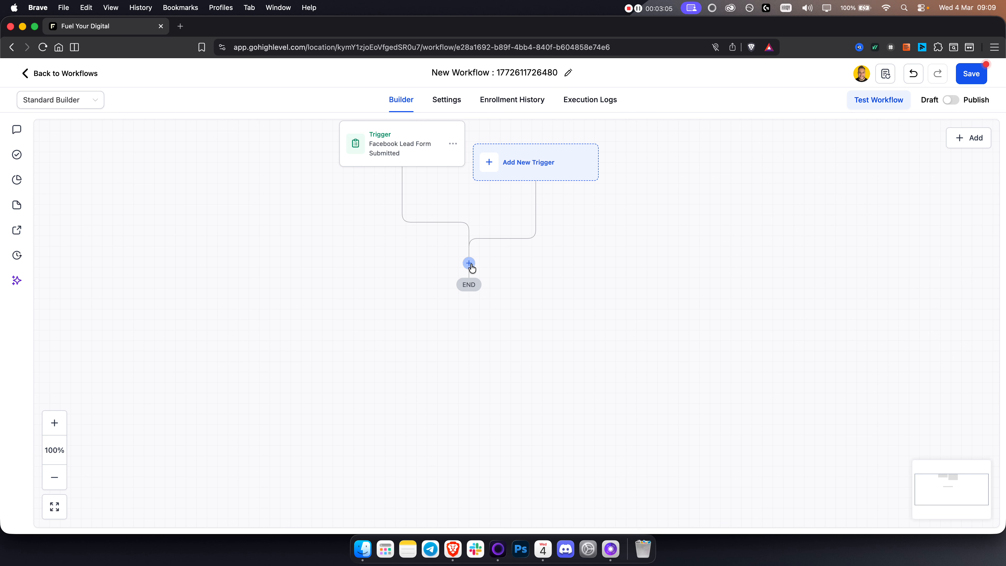
# Add a Form Submitted trigger as the second trigger and save it without any form filter
pyautogui.click(534, 166)
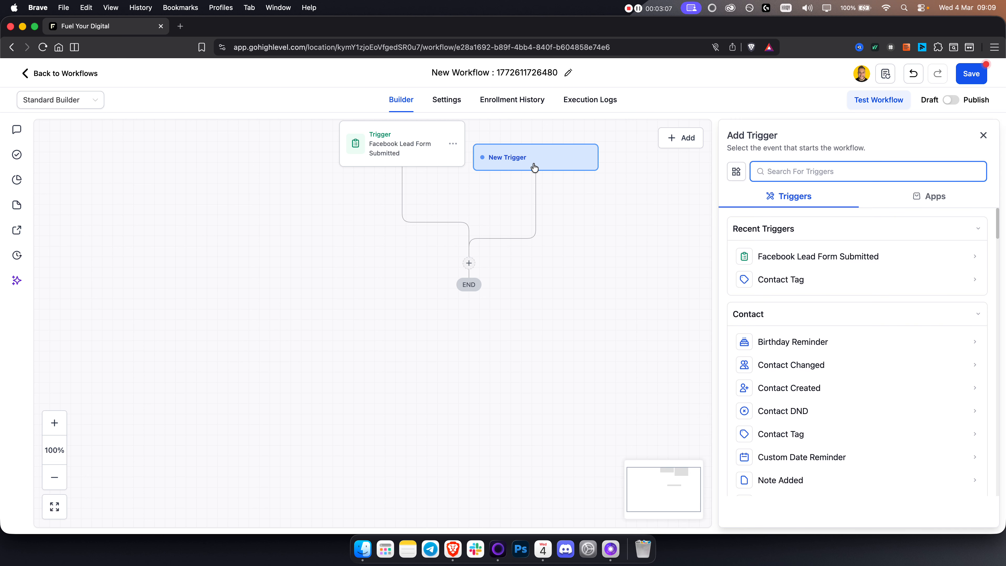
pyautogui.write('form')
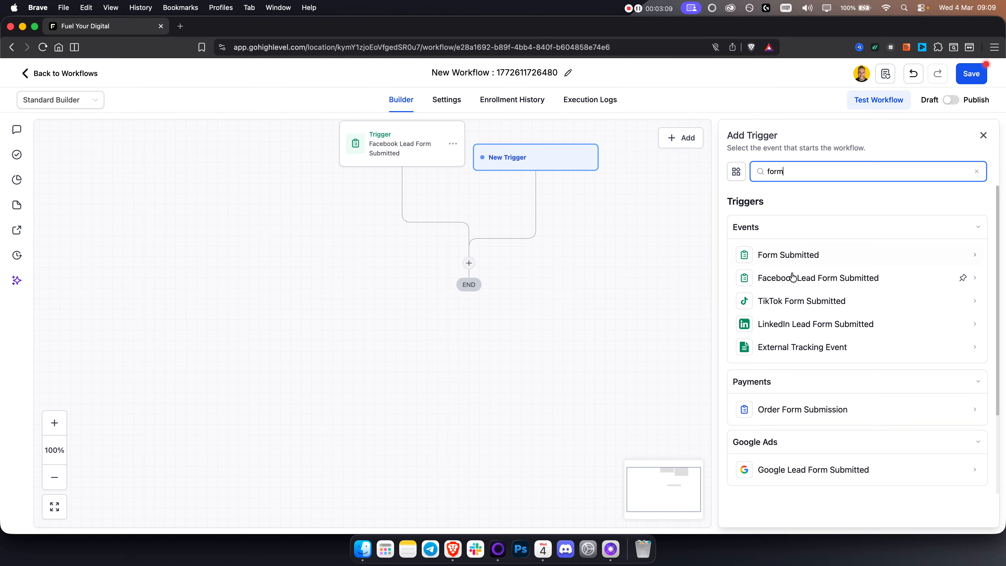
pyautogui.click(792, 263)
pyautogui.click(573, 285)
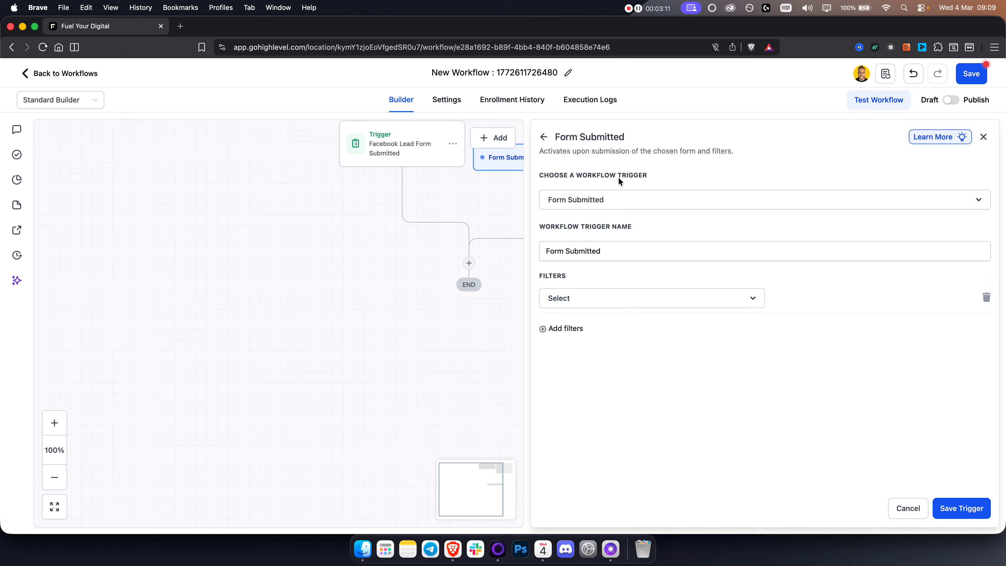
pyautogui.click(585, 307)
pyautogui.click(592, 373)
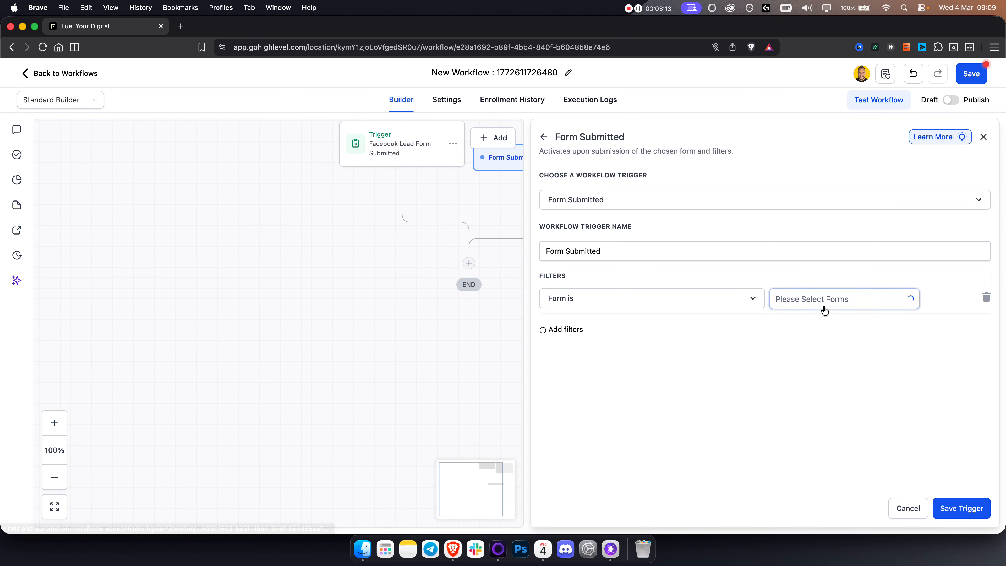
pyautogui.click(823, 306)
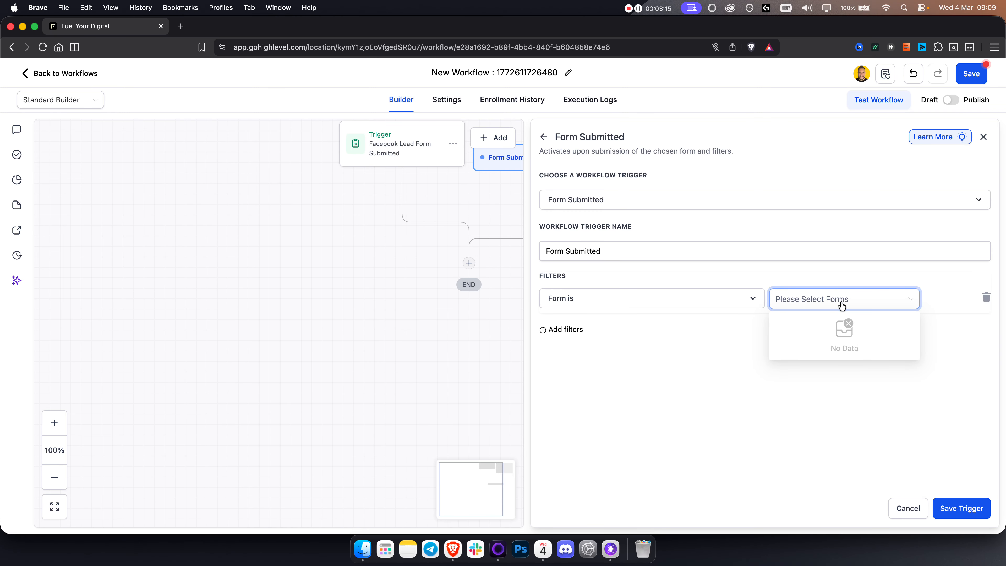
pyautogui.click(987, 298)
pyautogui.click(970, 510)
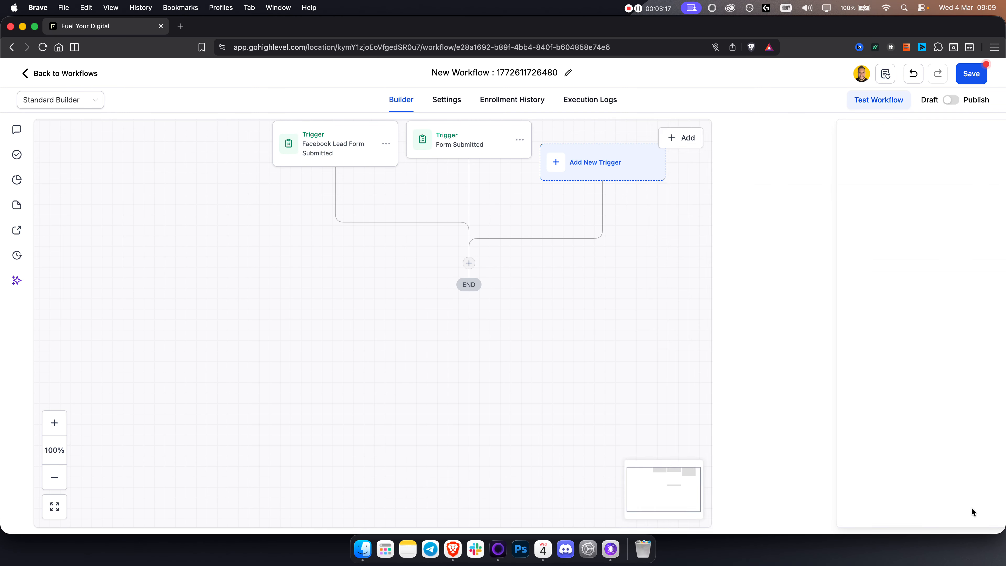
# Add a Send Email action below the two triggers and go to its message editor
pyautogui.click(500, 315)
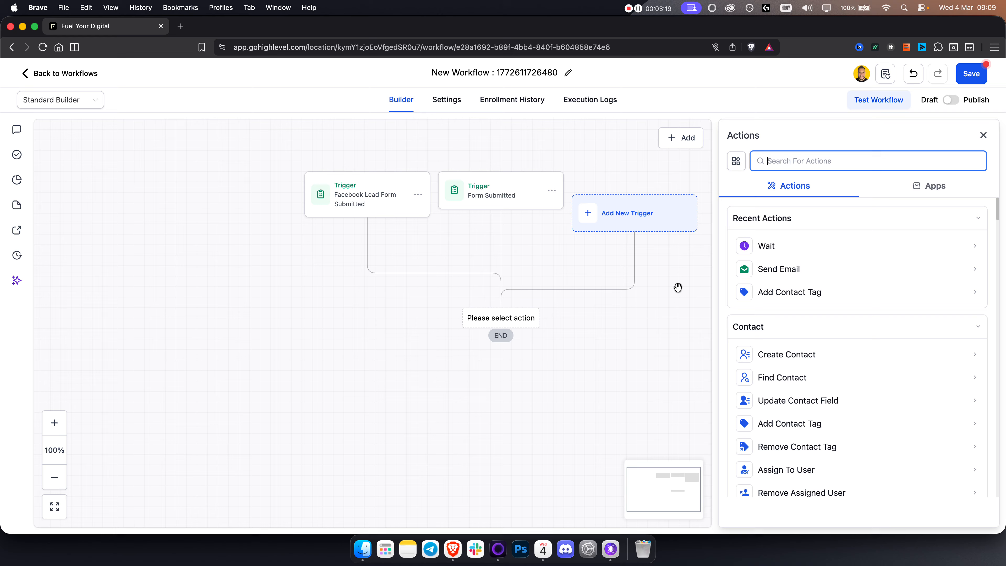
pyautogui.click(793, 272)
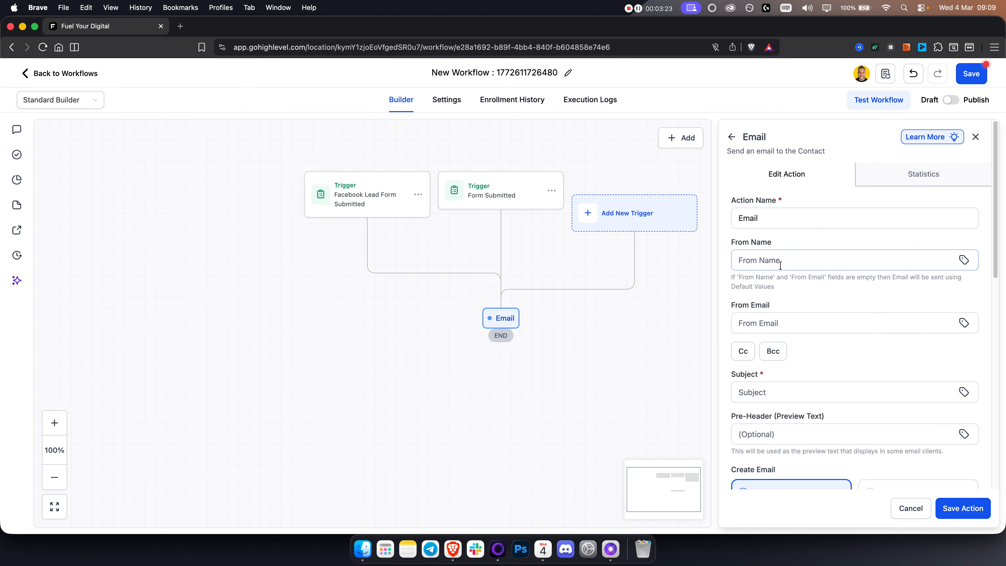
pyautogui.click(780, 265)
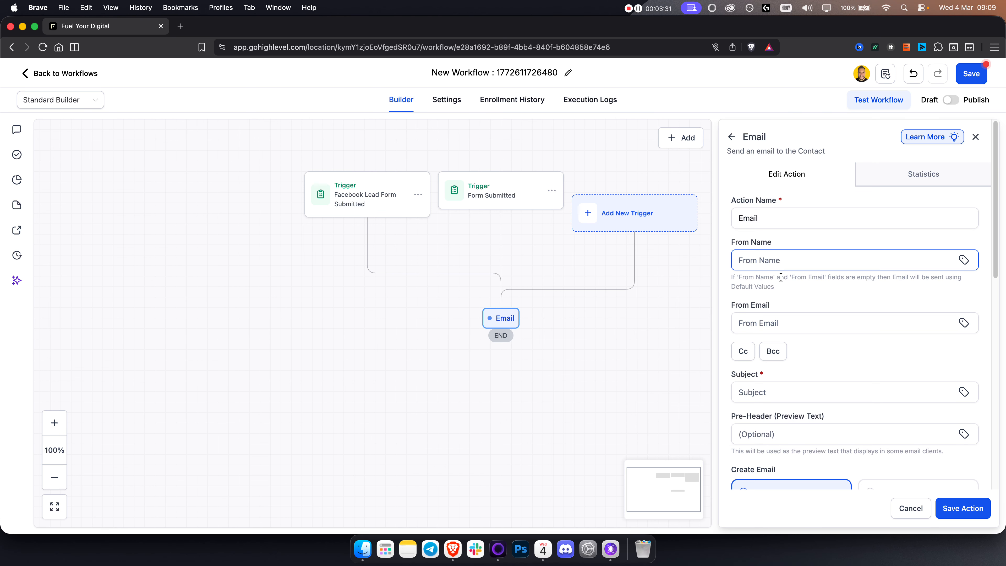
pyautogui.scroll(-2, 780, 272)
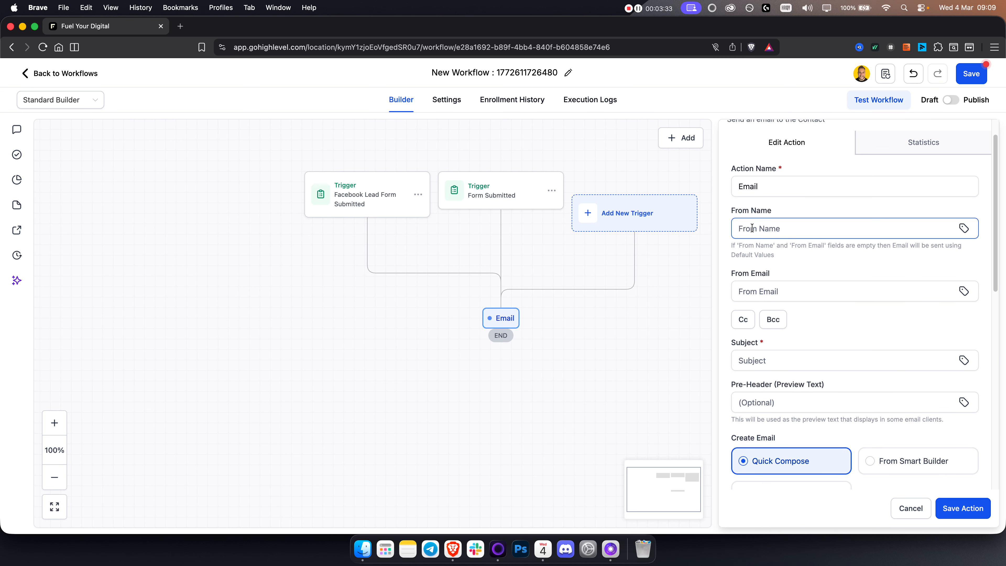
pyautogui.scroll(-10, 791, 383)
pyautogui.scroll(-4, 791, 383)
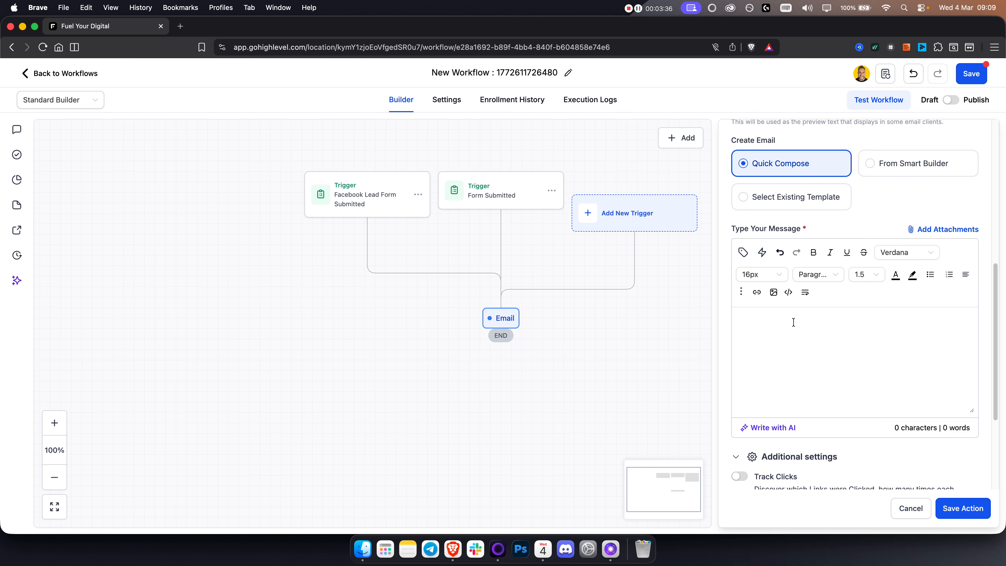
# Generate an AI email in a Persuasive tone: a friendly message about our law services to a lead coming from our ads and interested in them
pyautogui.click(775, 428)
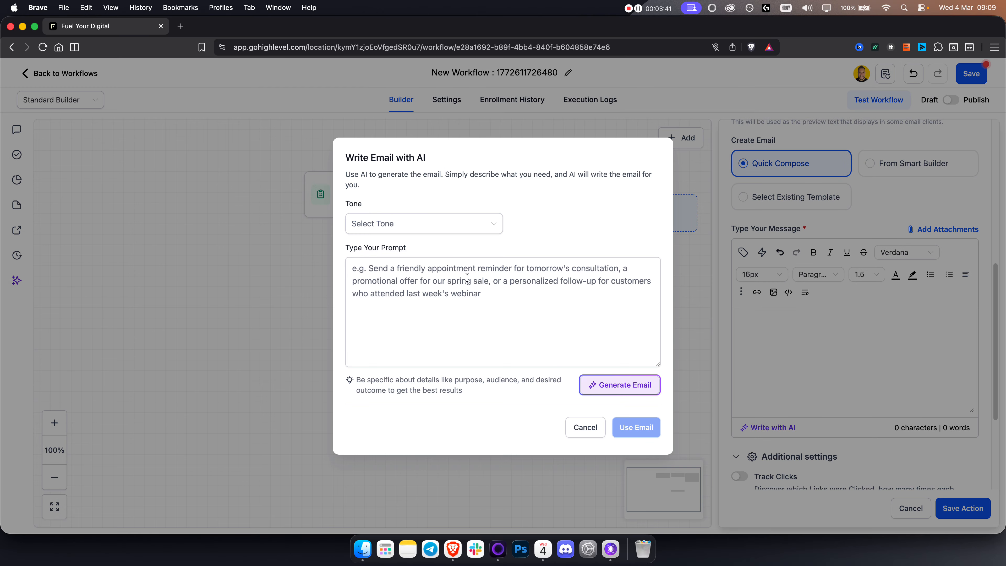
pyautogui.click(422, 224)
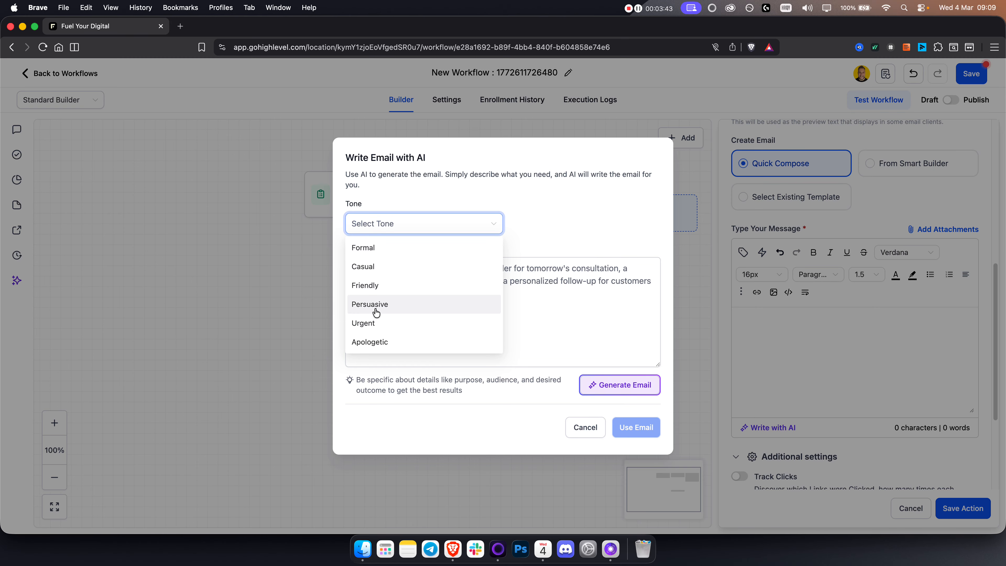
pyautogui.click(492, 293)
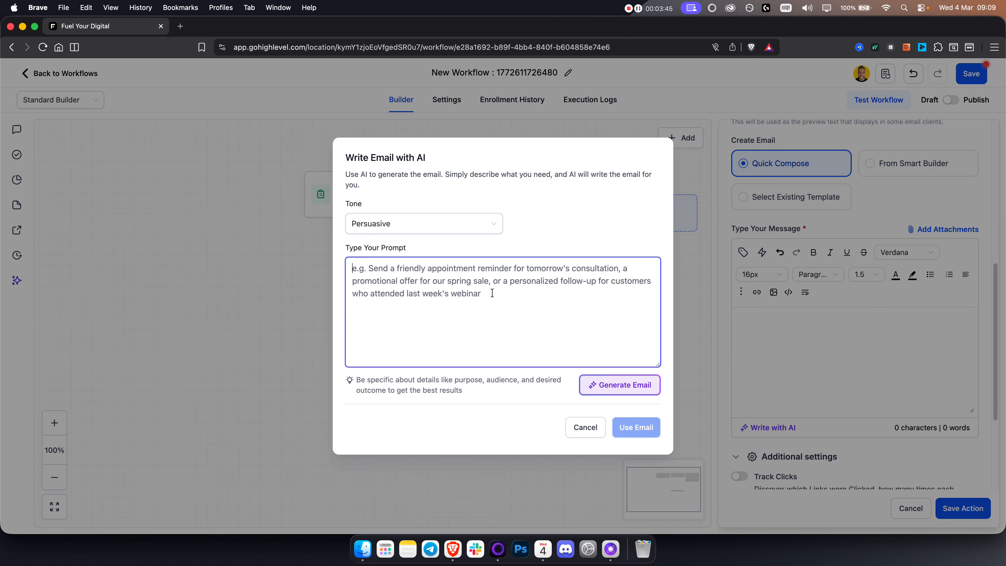
pyautogui.write('Send a friendly message about our law services. This')
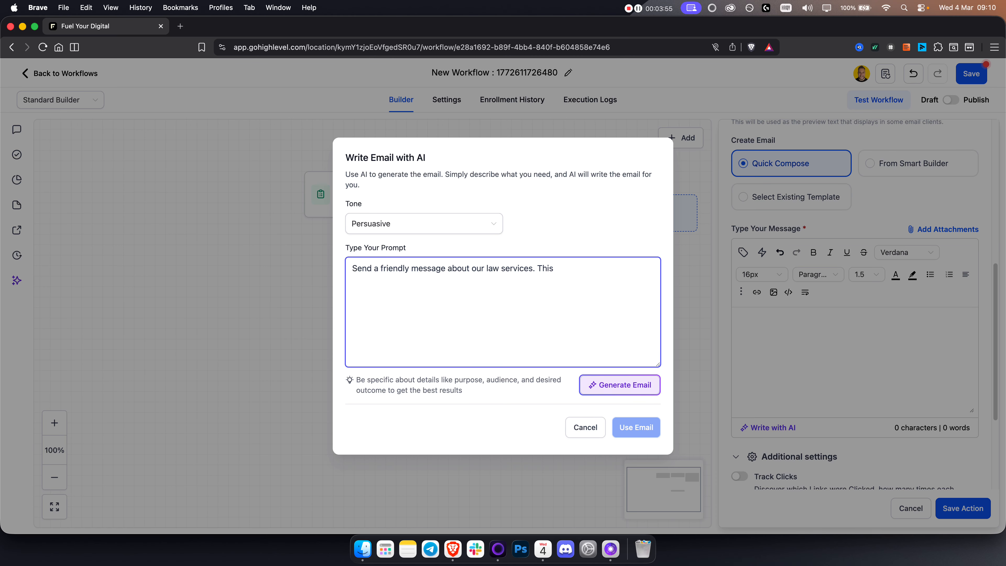
pyautogui.write('going to be a lead that is coming from our ads')
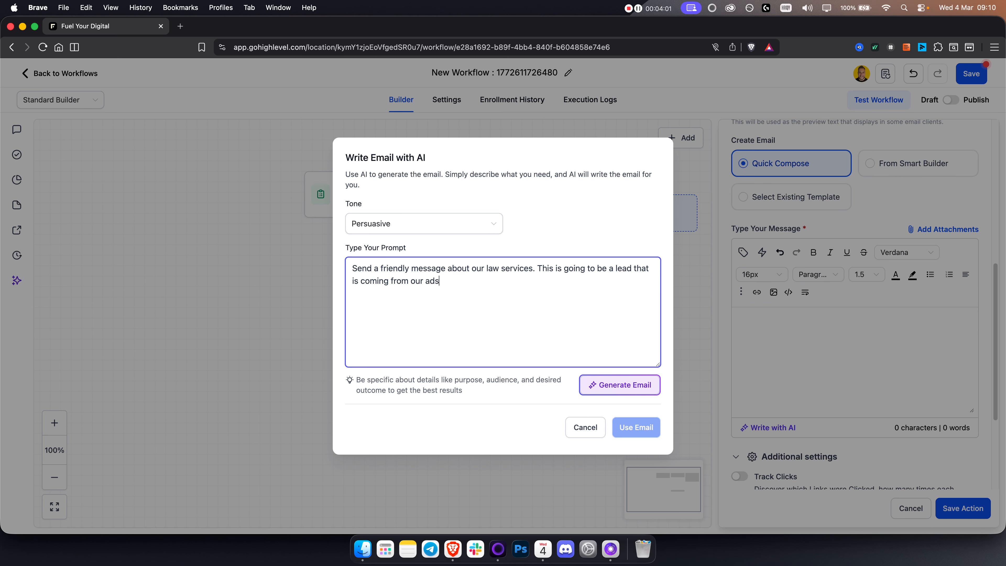
pyautogui.write(' and is interested in our services.')
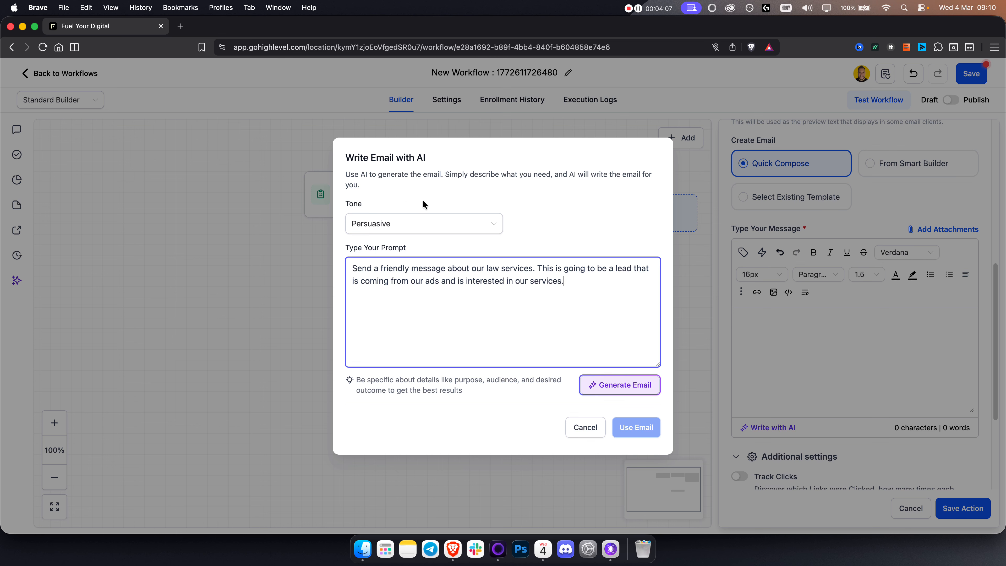
pyautogui.click(623, 385)
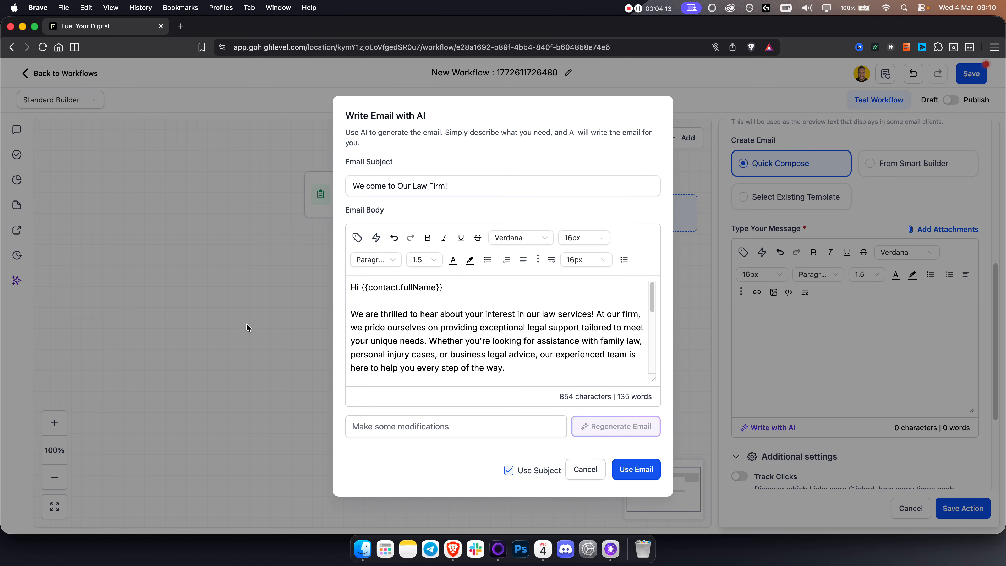
# Read through the generated email body and insert the email together with its subject into the action
pyautogui.scroll(-6, 523, 317)
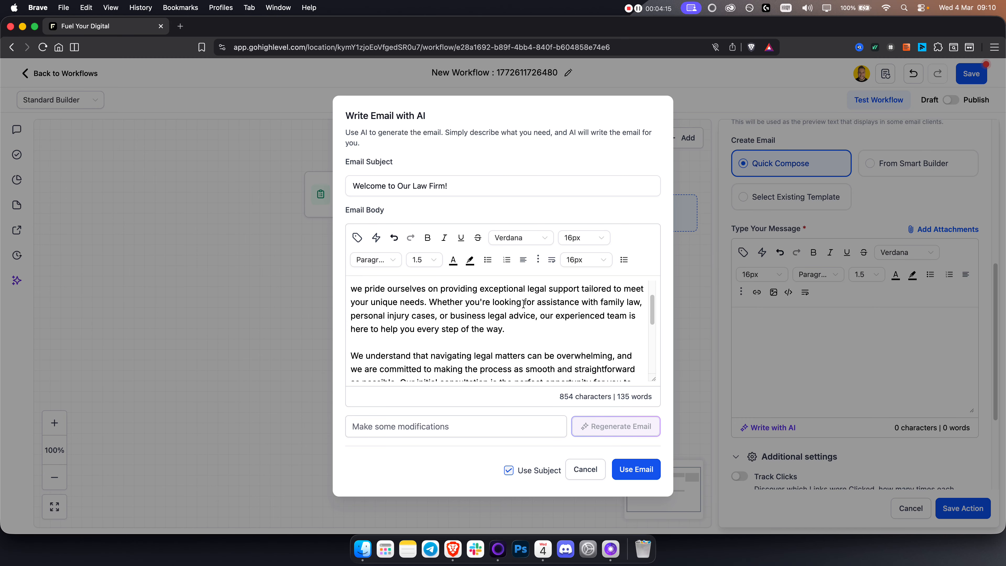
pyautogui.scroll(6, 559, 337)
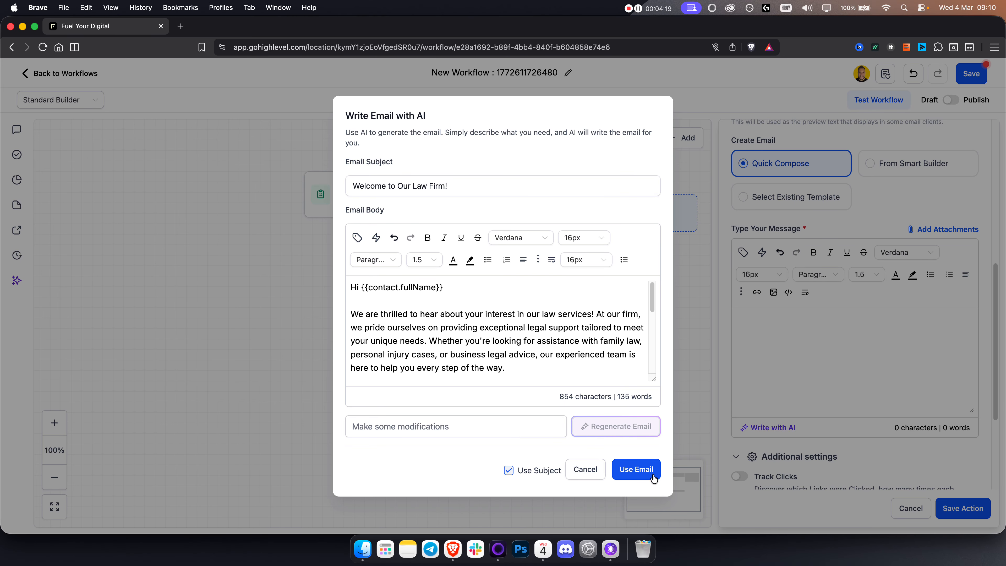
pyautogui.click(636, 470)
# Fill in the email action's From Name with the sender's first name and From Email with the sender's email address
pyautogui.scroll(10, 798, 221)
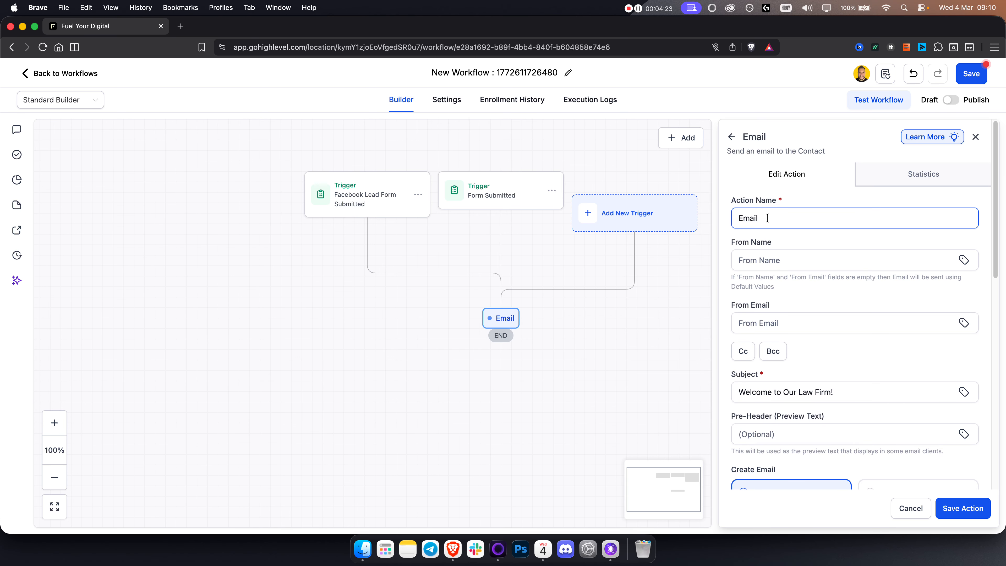
pyautogui.click(759, 259)
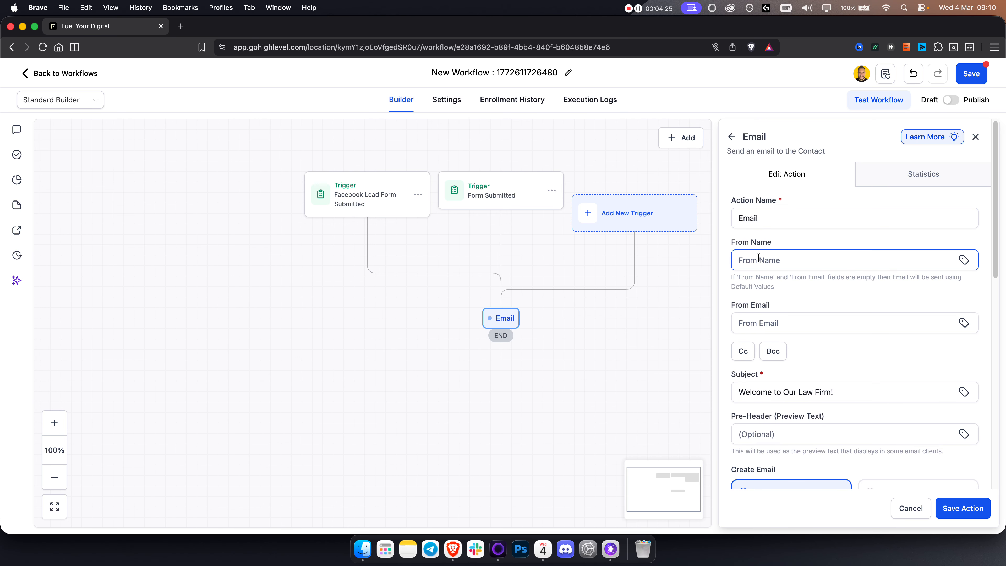
pyautogui.click(773, 258)
pyautogui.write('John')
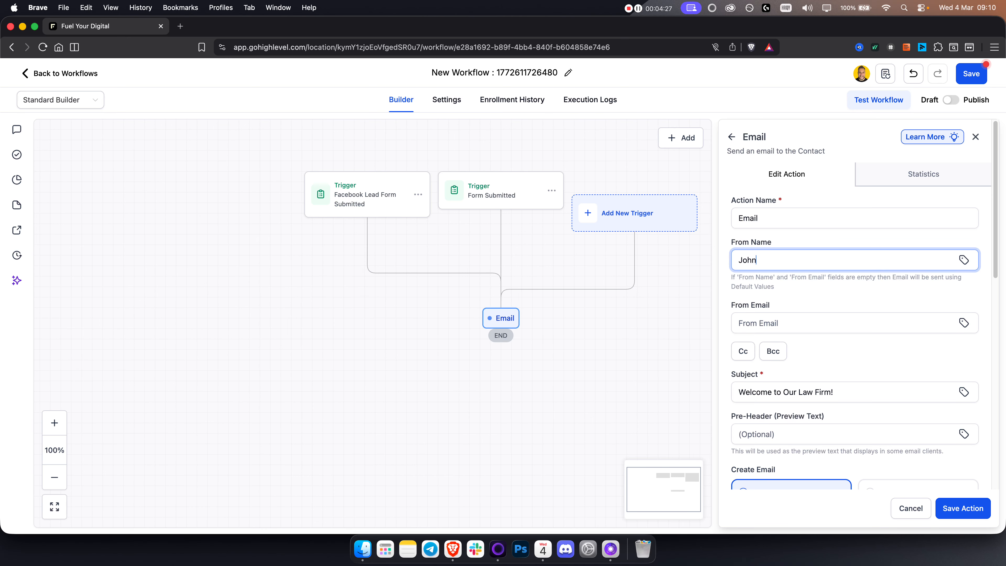
pyautogui.click(778, 319)
pyautogui.write('t.')
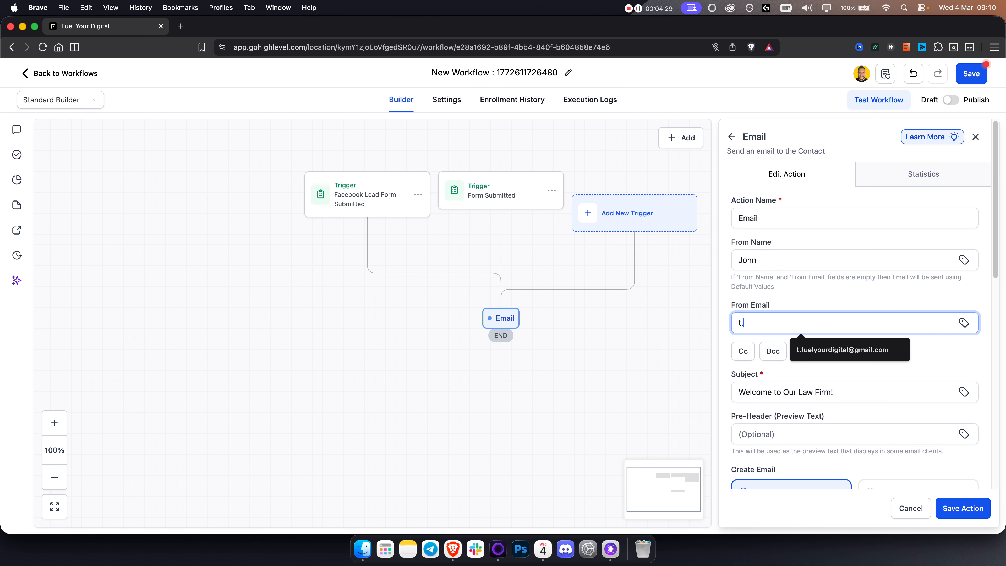
pyautogui.write('fue')
pyautogui.click(860, 348)
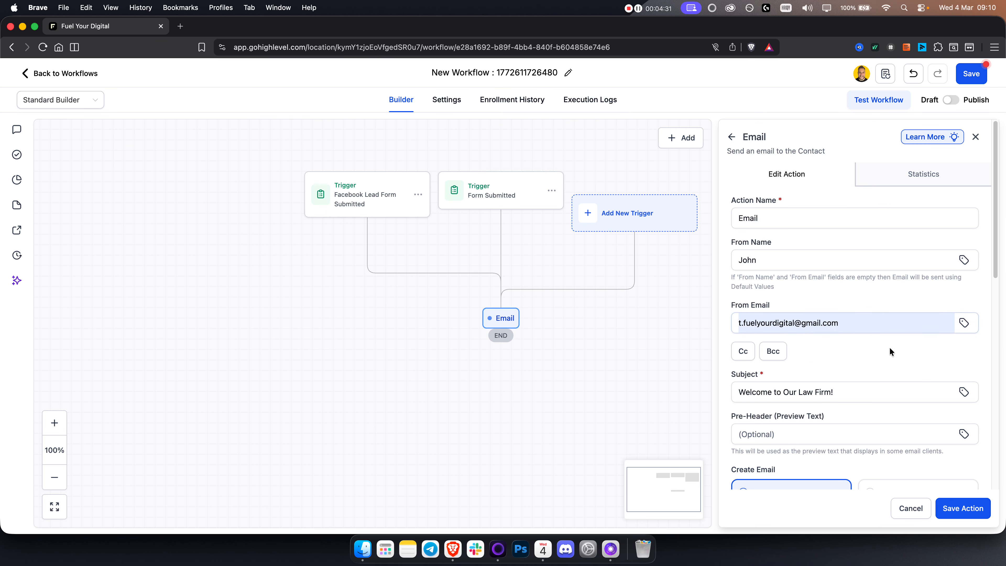
# Replace the email's subject with "Interest in (company name)"
pyautogui.scroll(-3, 837, 355)
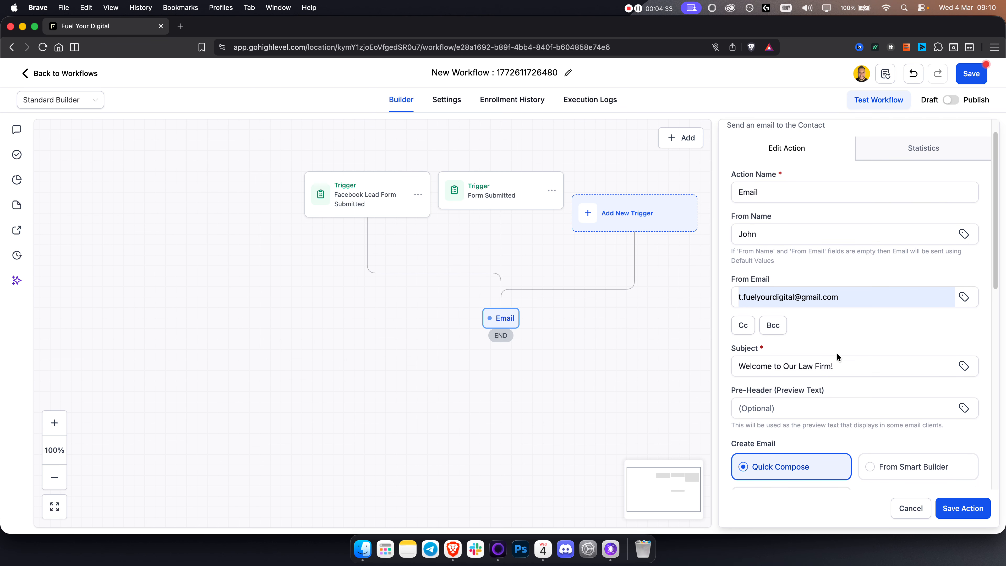
pyautogui.click(749, 305)
pyautogui.tripleClick(749, 305)
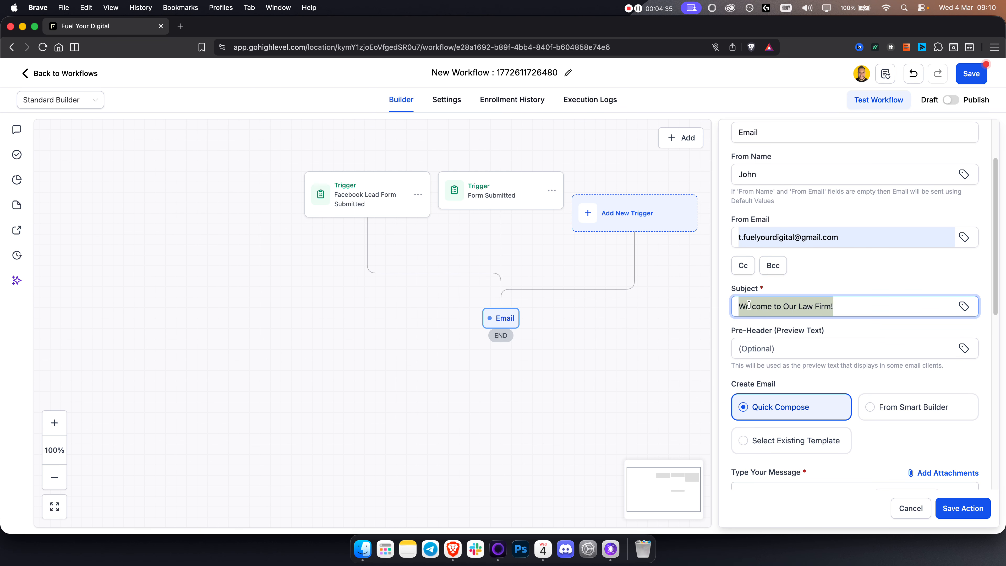
pyautogui.write('Y')
pyautogui.press('BackSpace')
pyautogui.write('Interest in')
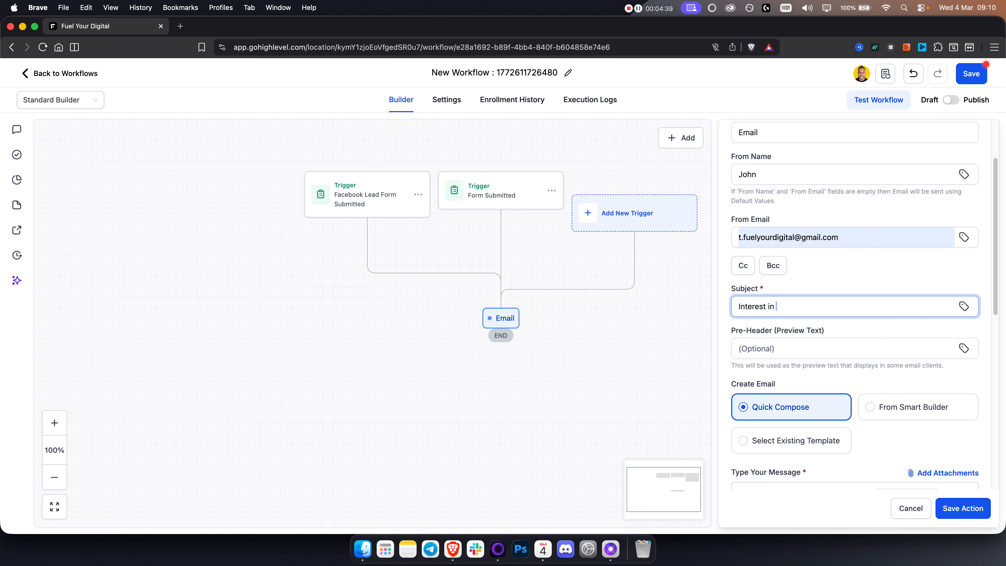
pyautogui.write(' (companyt name')
# Check the rest of the email settings, then save the Email action and the workflow
pyautogui.scroll(-6, 754, 322)
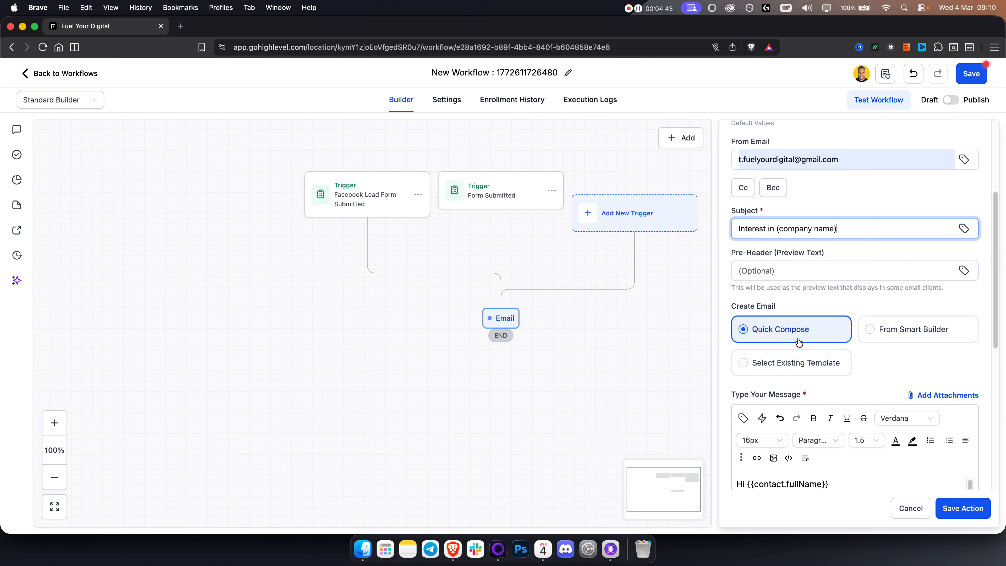
pyautogui.click(959, 507)
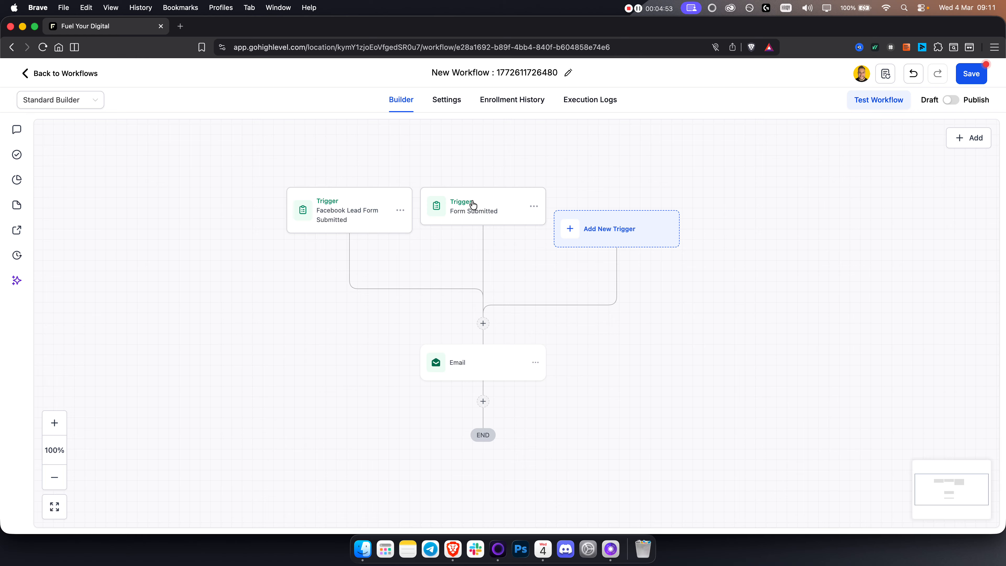
pyautogui.click(977, 75)
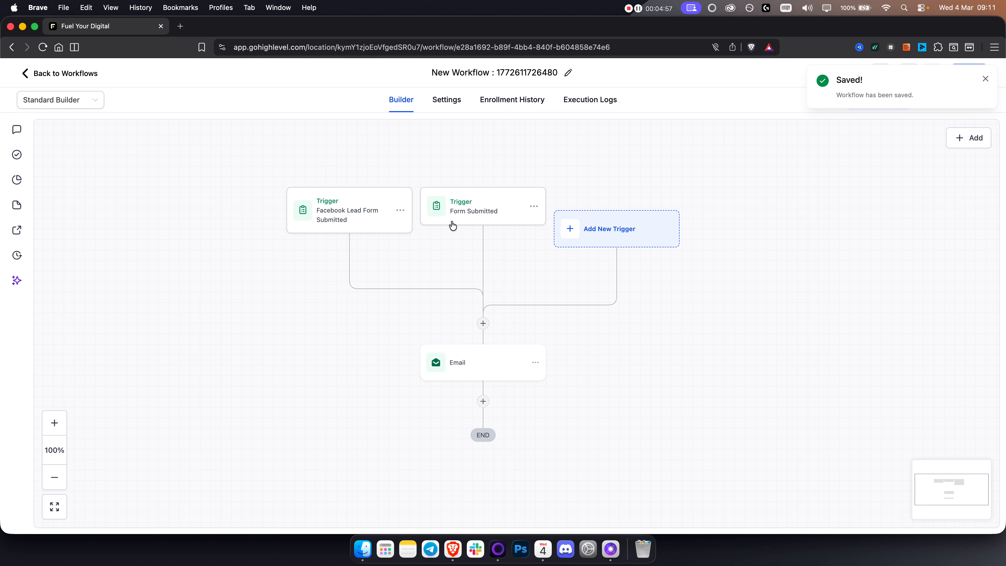
# Leave the workflow and create a new form in the Forms section of Sites
pyautogui.click(49, 73)
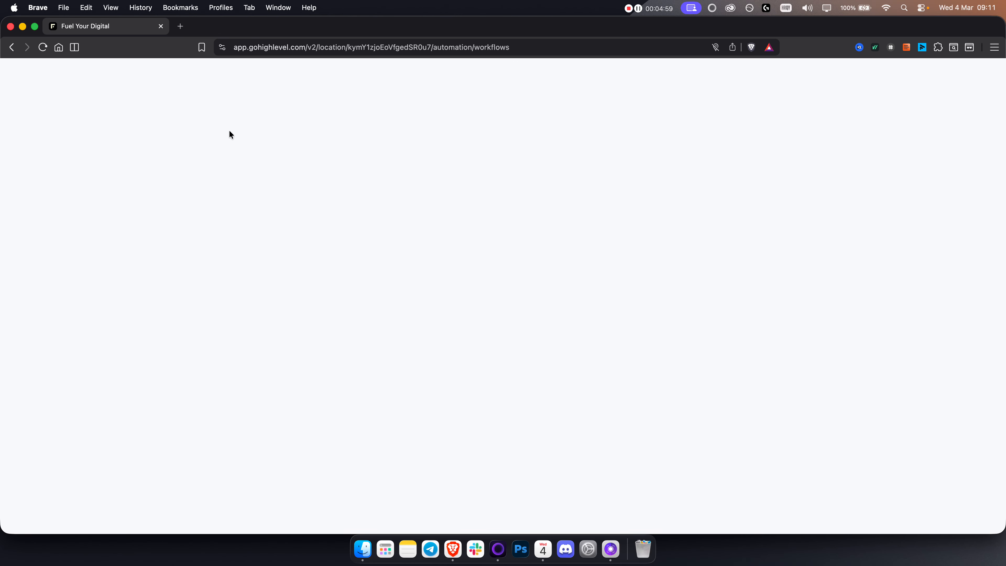
pyautogui.click(71, 369)
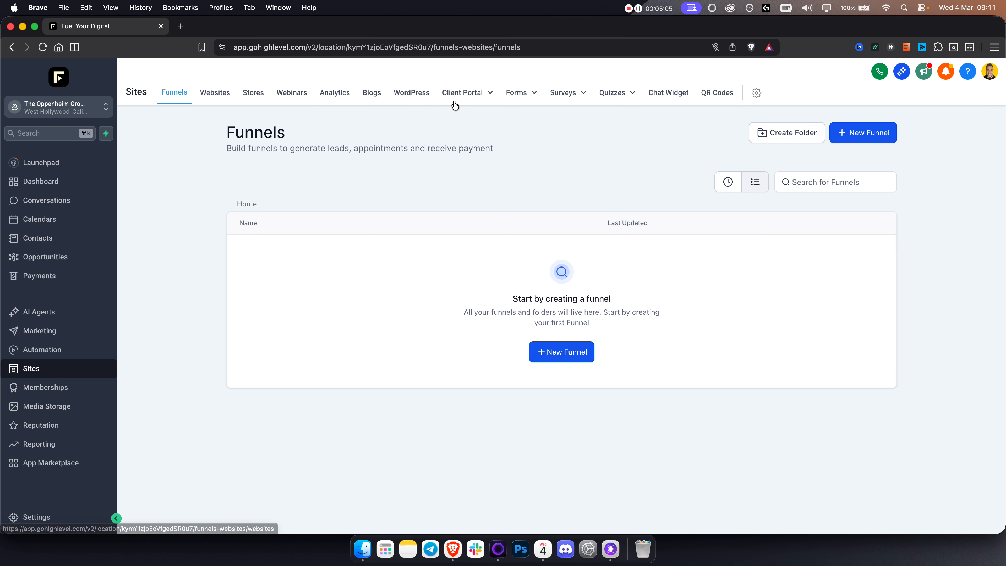
pyautogui.moveTo(515, 96)
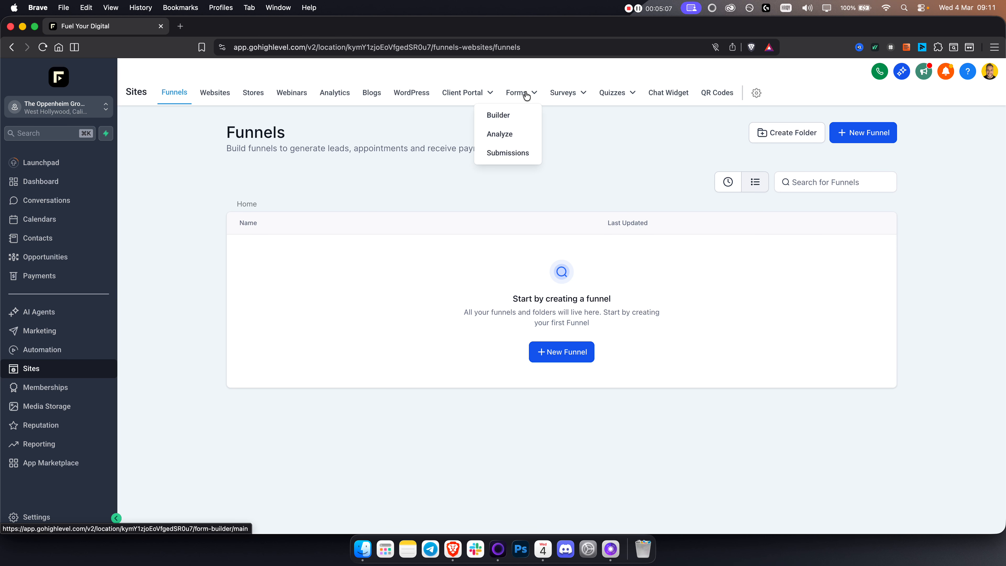
pyautogui.click(519, 99)
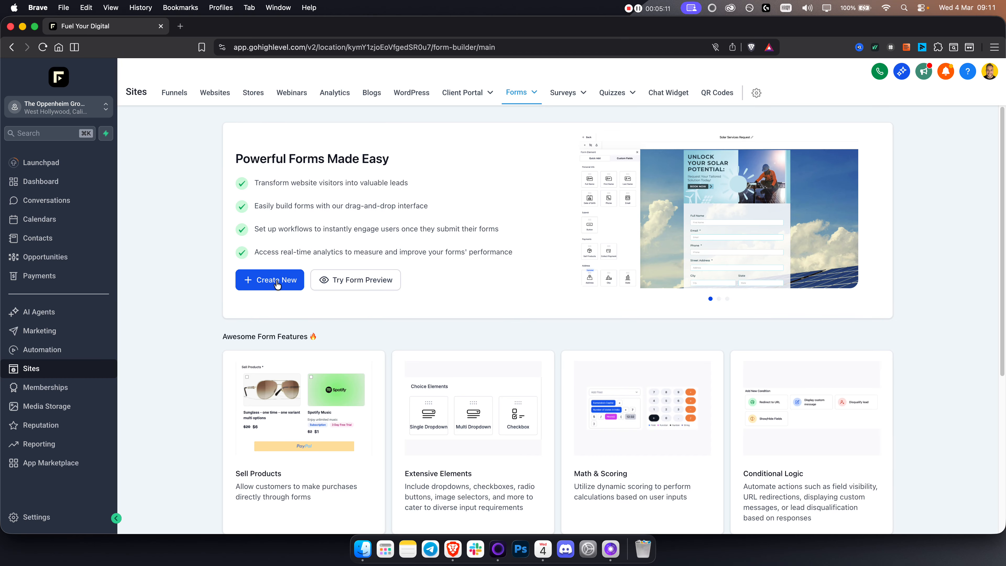
pyautogui.click(277, 283)
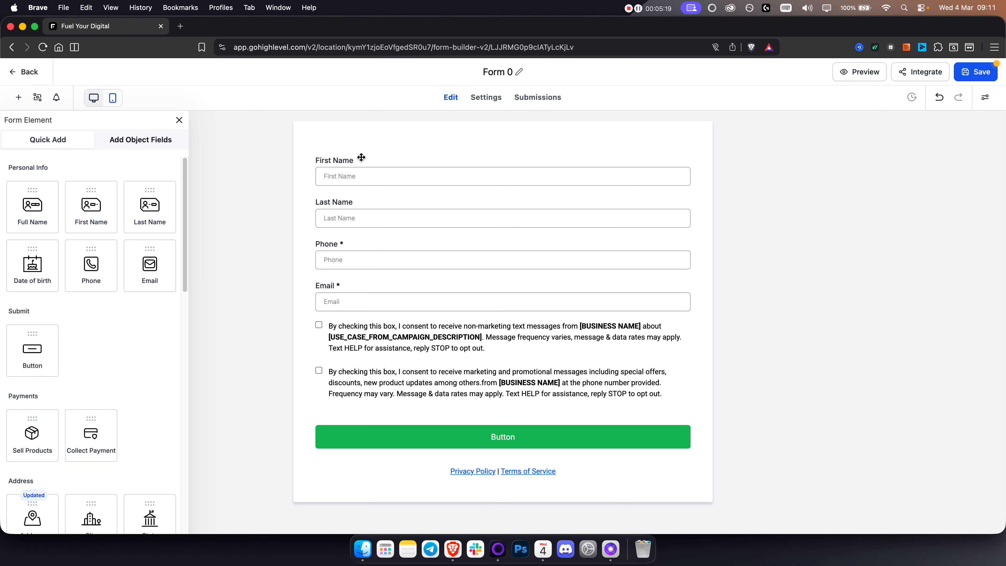
# Delete the consent checkboxes and the Privacy Policy and Terms of Service text from the form
pyautogui.click(357, 335)
pyautogui.click(678, 322)
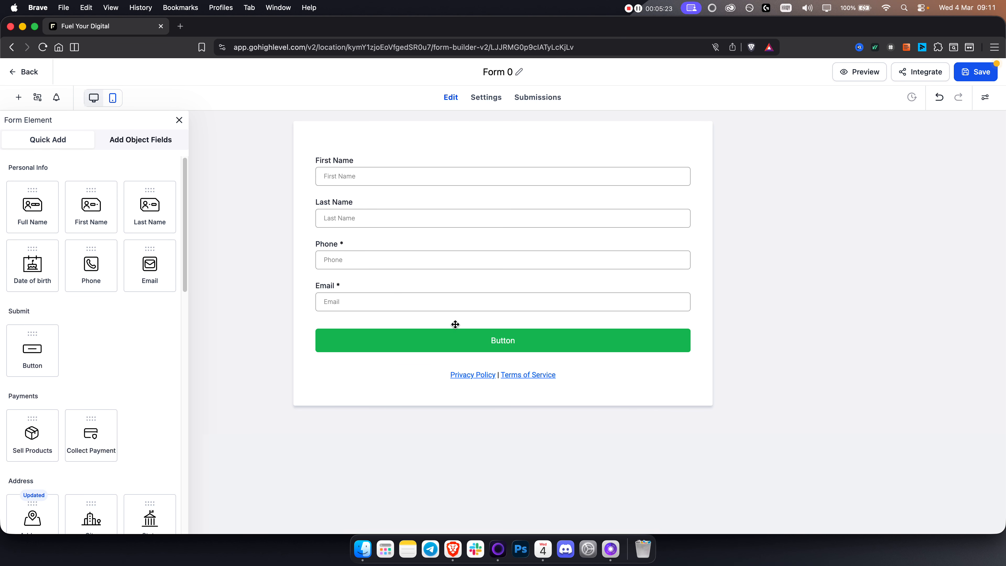
pyautogui.click(437, 375)
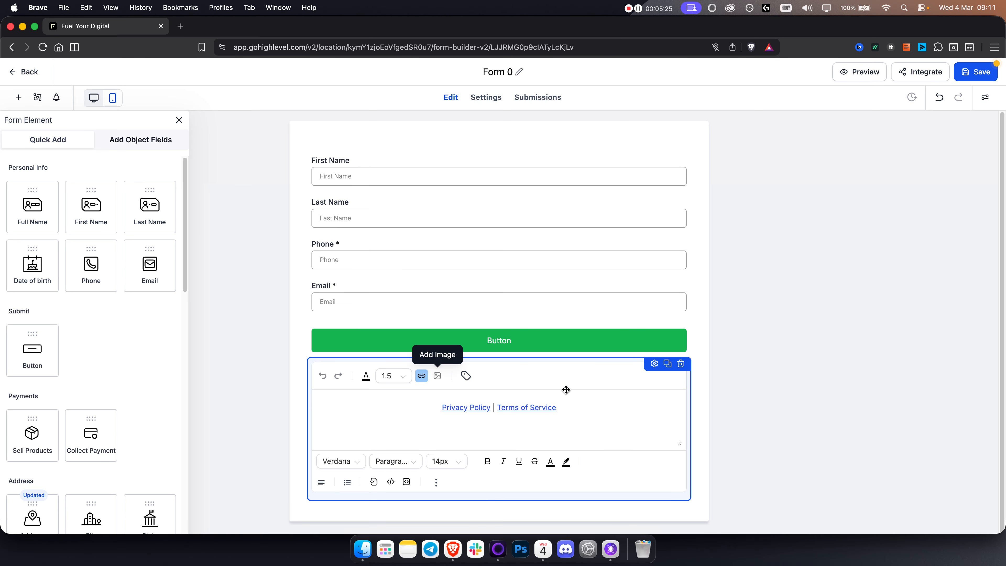
pyautogui.click(680, 364)
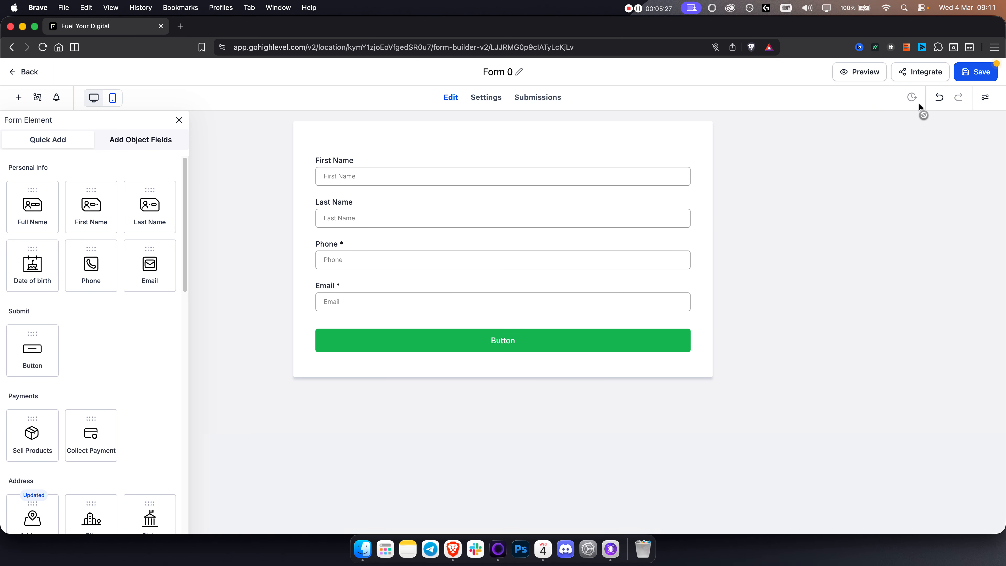
# Examine the form's embed options, trying the Popup and Sticky sidebar layouts before going back to Inline
pyautogui.click(382, 342)
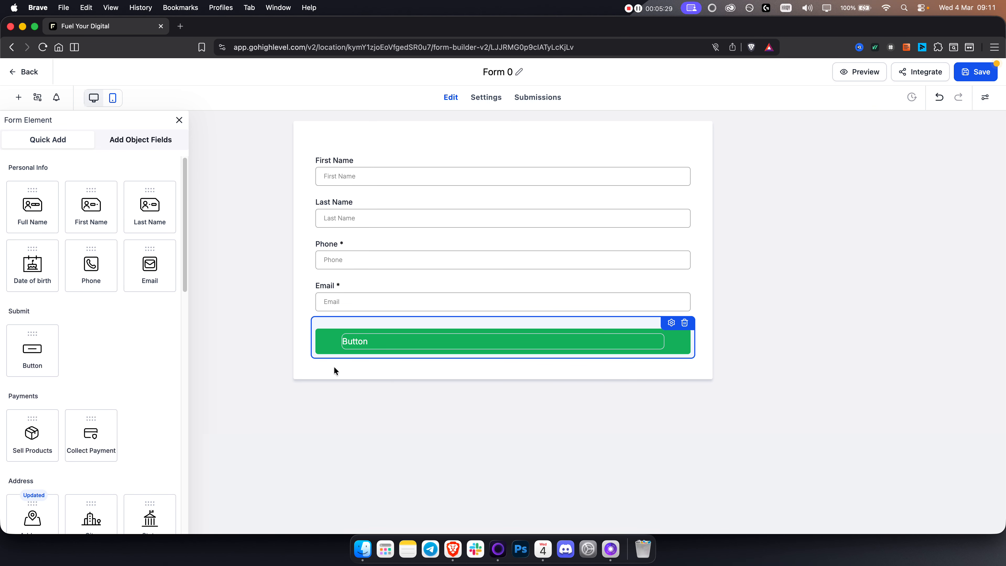
pyautogui.click(936, 72)
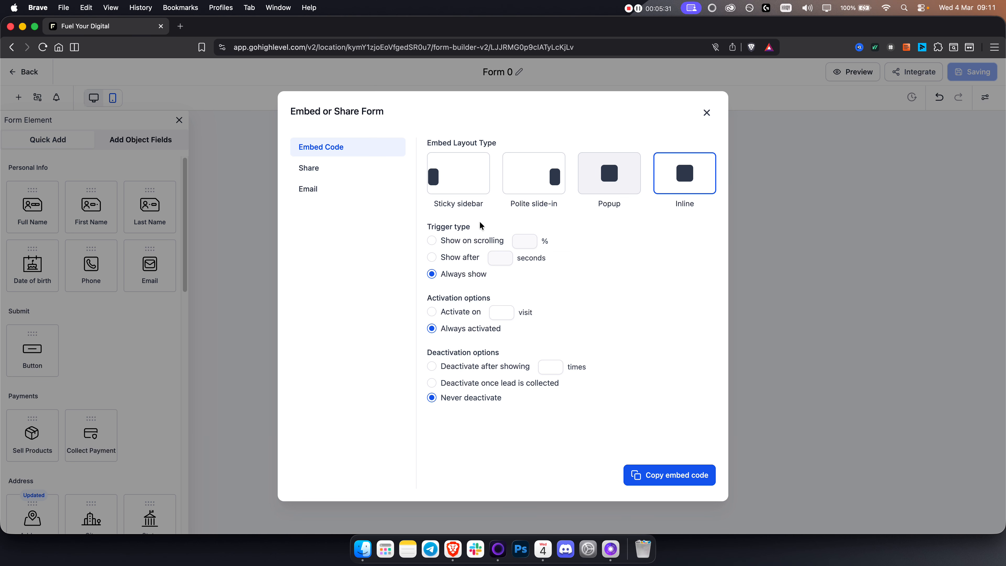
pyautogui.click(587, 183)
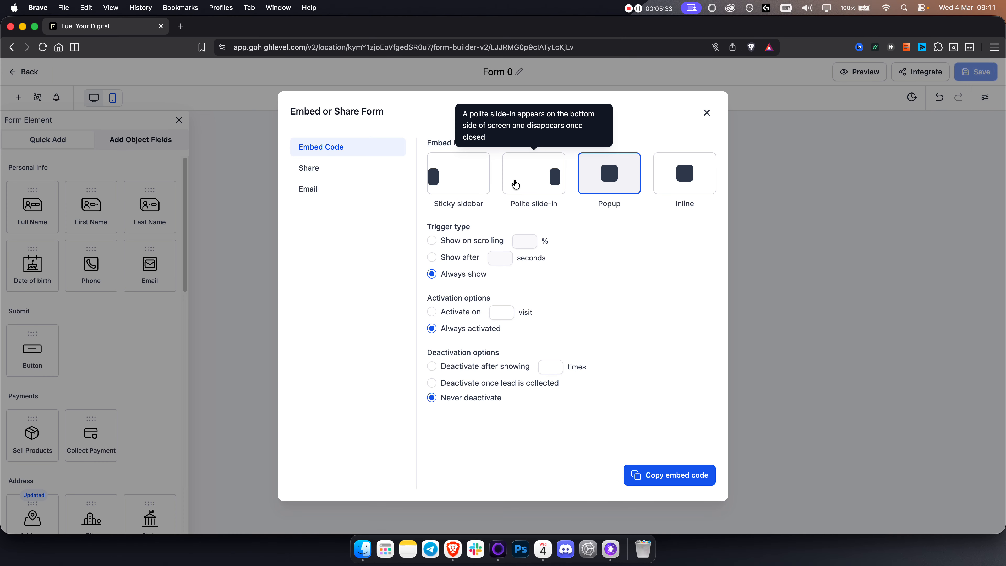
pyautogui.click(458, 174)
pyautogui.click(684, 172)
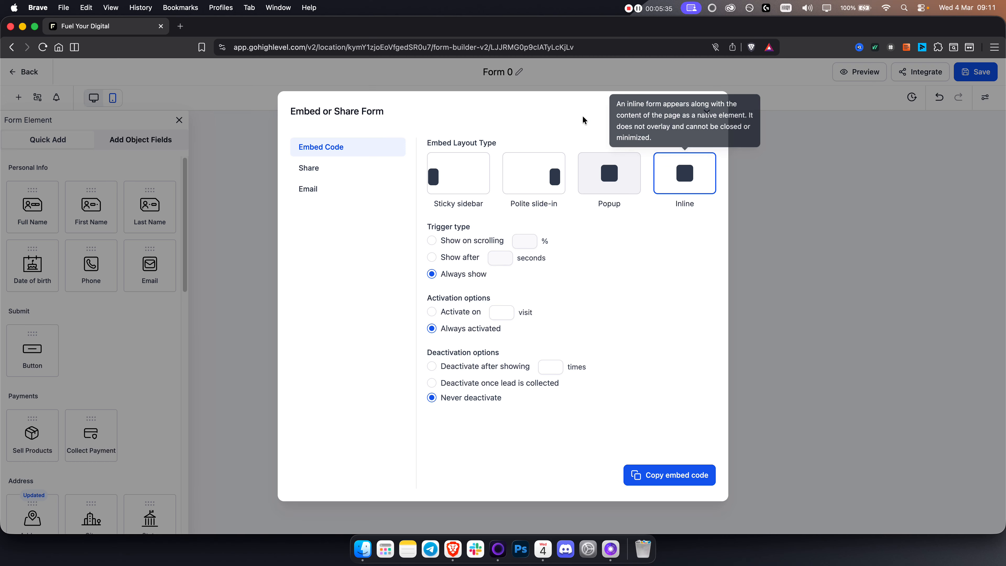
pyautogui.click(708, 113)
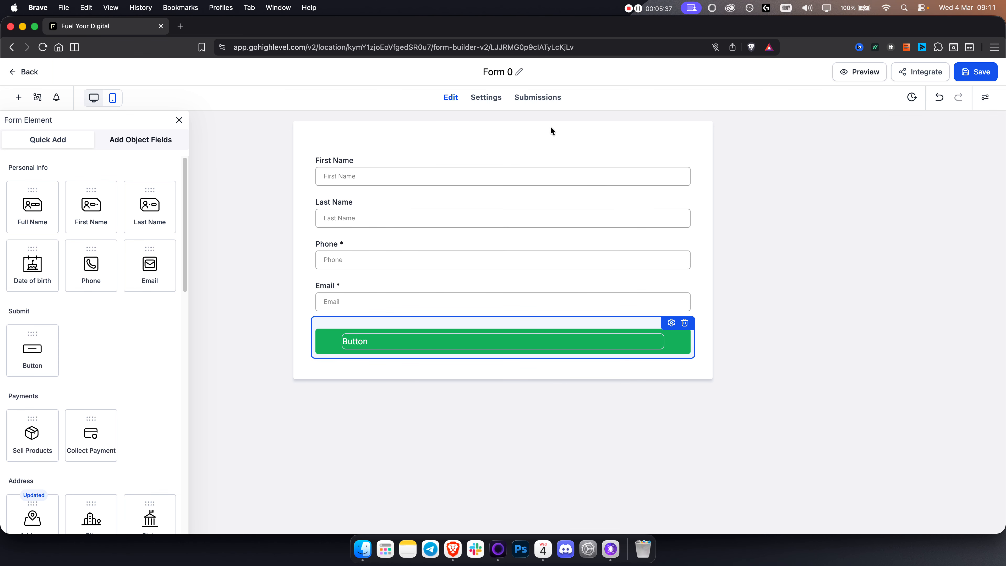
# Leave the form builder and review the triggers and Email action in the existing lead workflow, then return to the workflow list
pyautogui.click(25, 71)
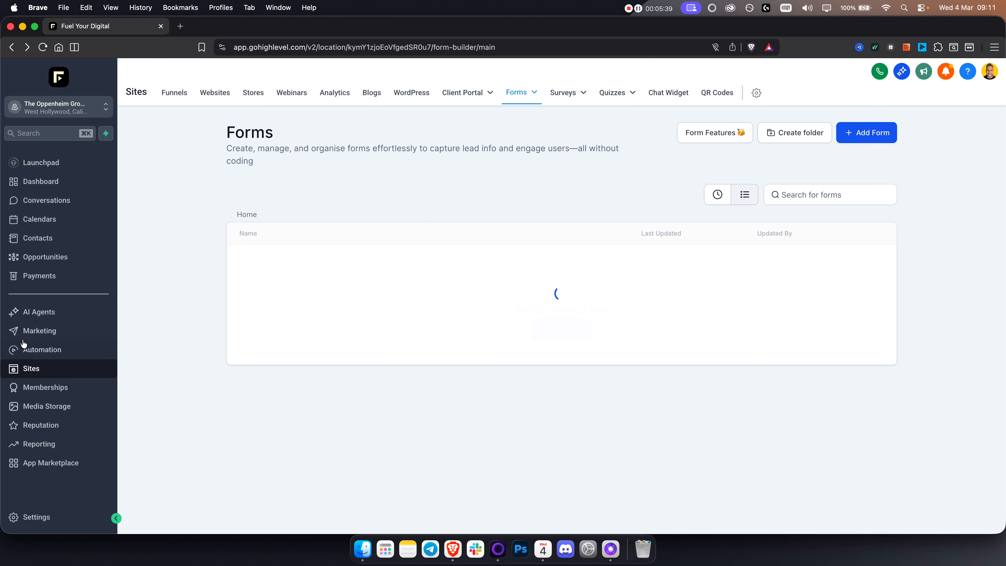
pyautogui.click(28, 348)
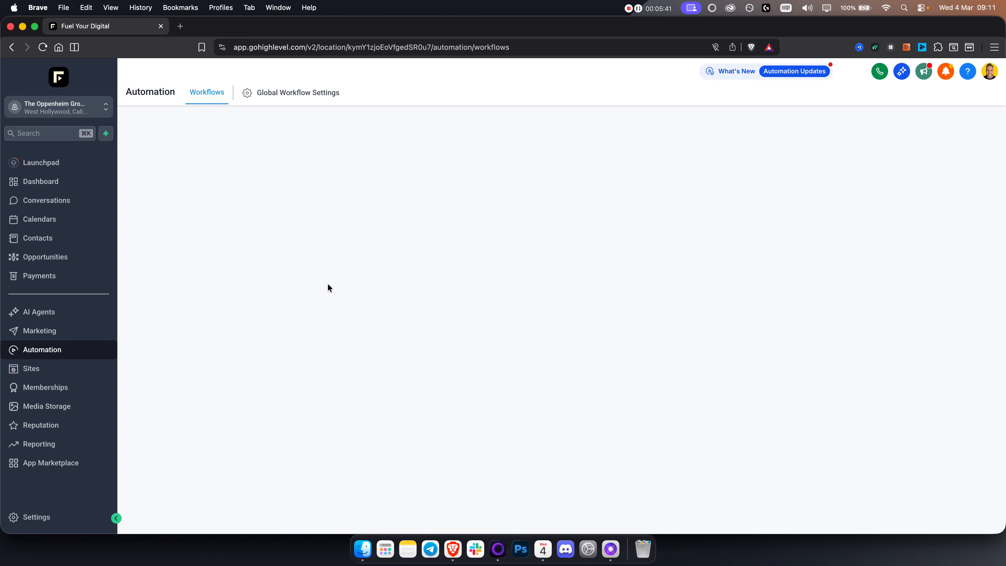
pyautogui.click(254, 294)
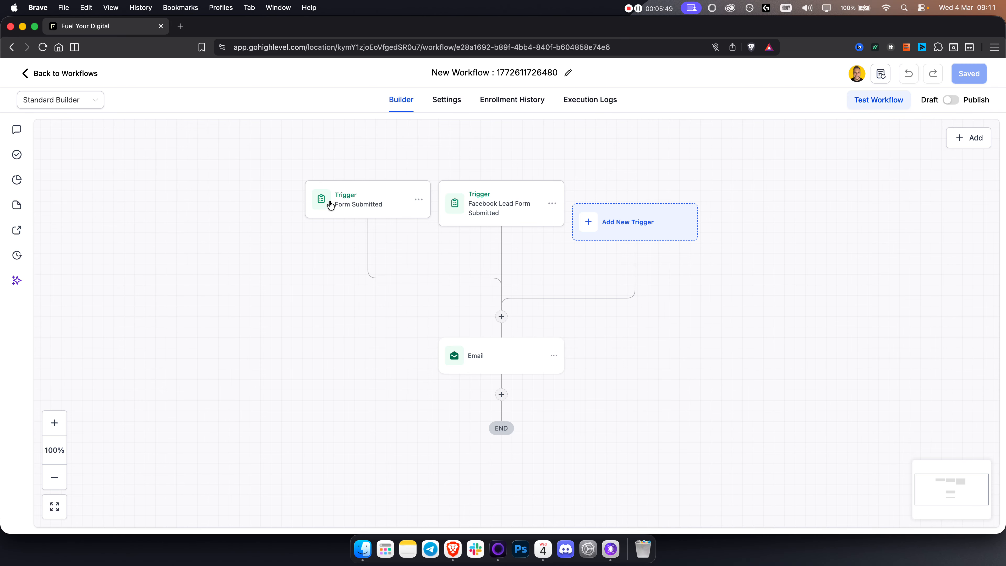
pyautogui.moveTo(508, 355)
pyautogui.click(51, 79)
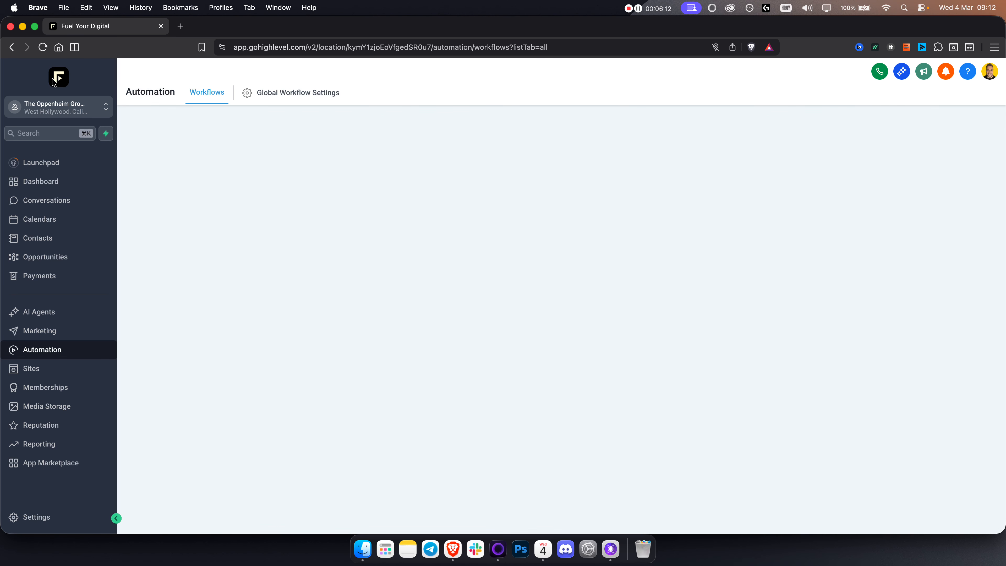
# Go to the calendar settings and start a new calendar of the Personal Booking type
pyautogui.click(58, 220)
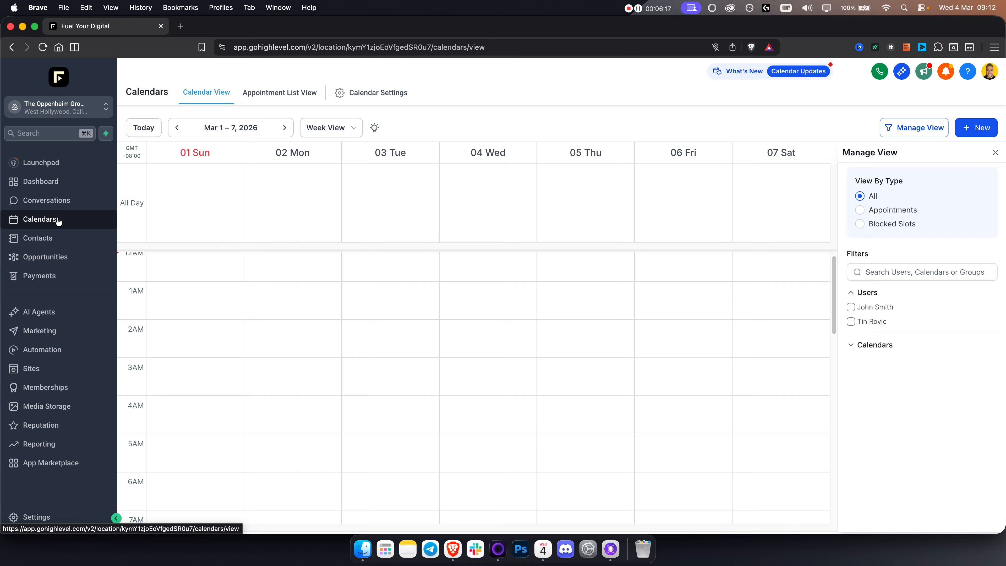
pyautogui.click(364, 96)
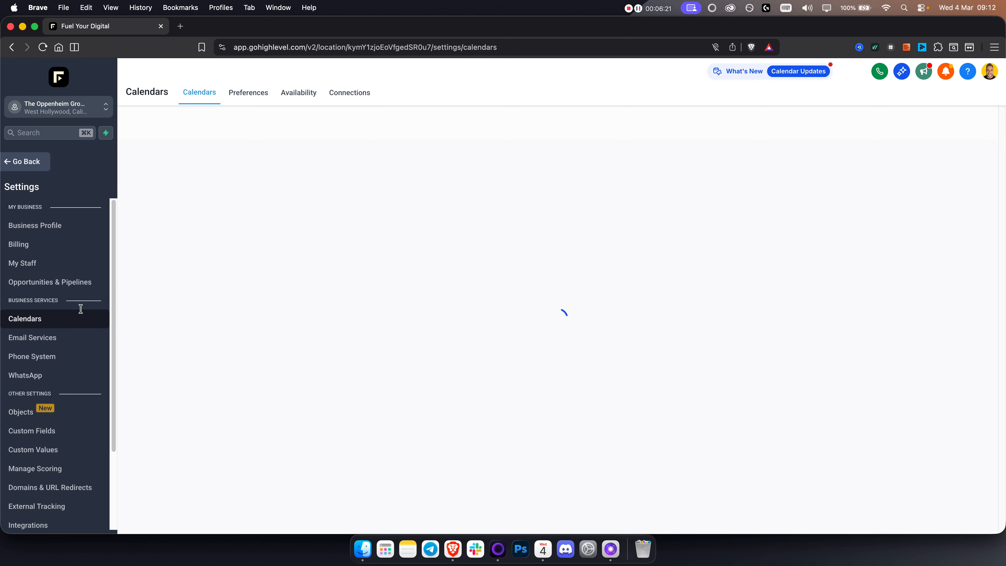
pyautogui.click(943, 175)
pyautogui.click(331, 408)
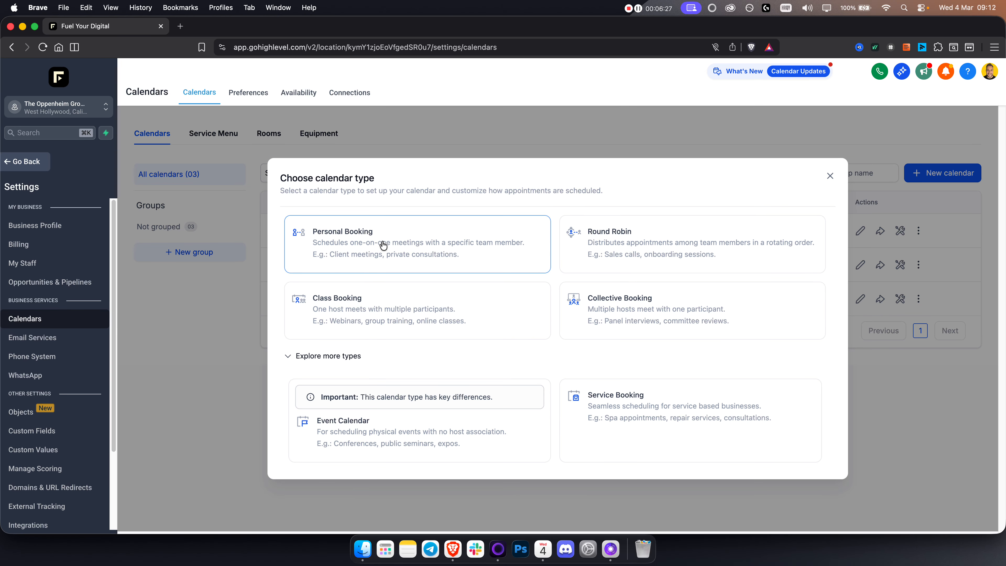
pyautogui.click(410, 253)
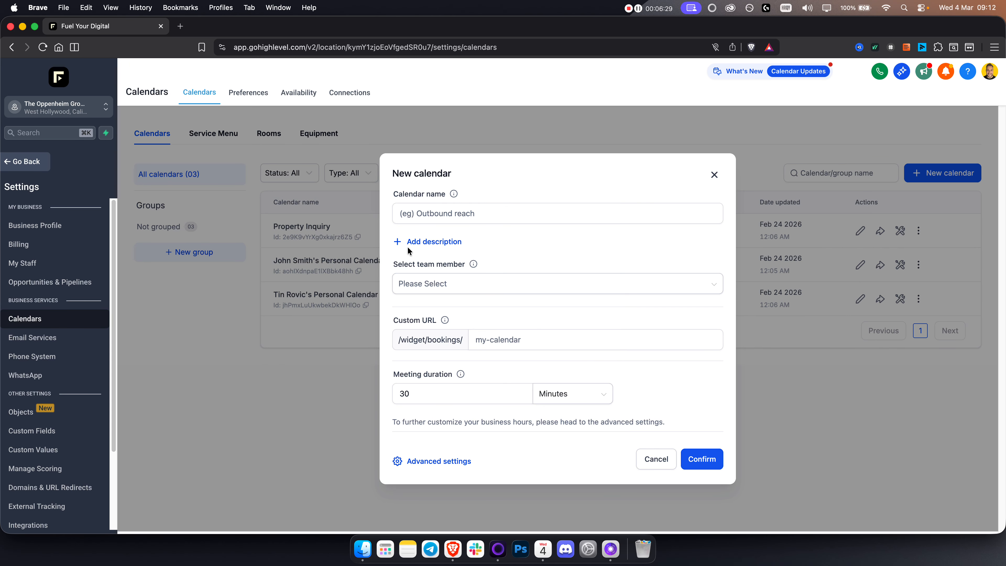
# Name the new calendar Free Law Consulting and assign the first listed team member to it
pyautogui.click(466, 212)
pyautogui.write('Free Law C')
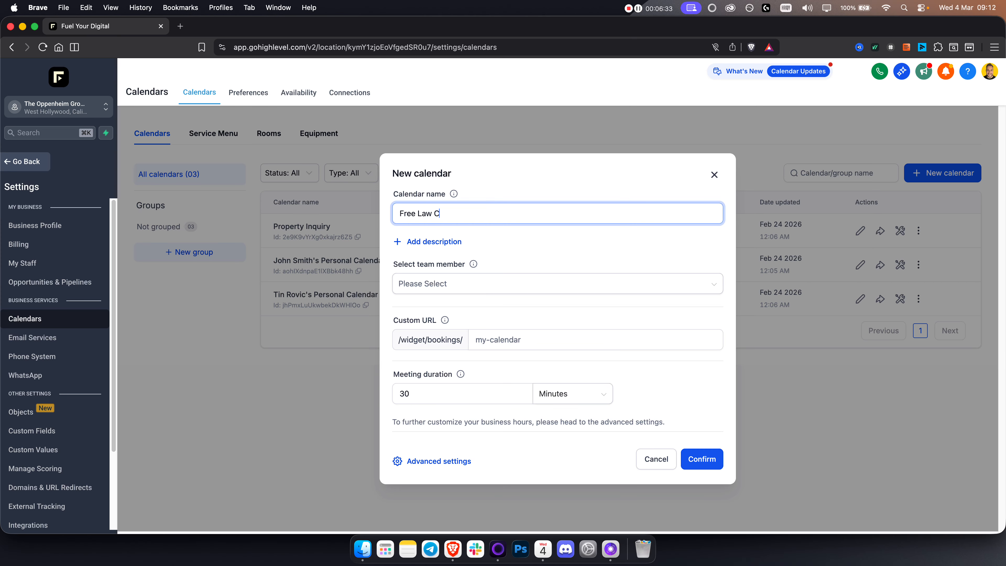
pyautogui.click(452, 282)
pyautogui.click(432, 309)
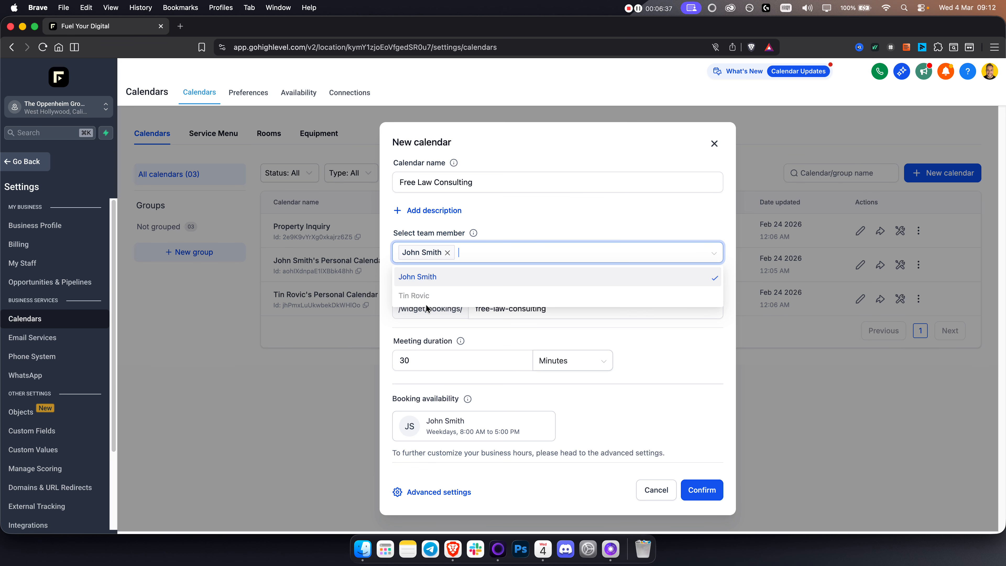
pyautogui.click(533, 238)
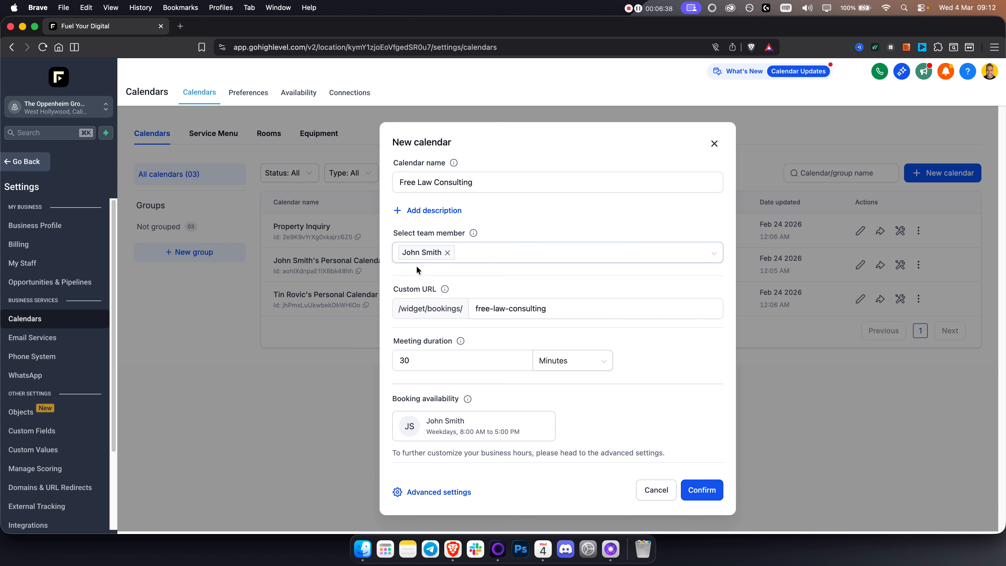
# Open My Staff in a separate browser tab, start a new user with the User role, and examine the available permissions
pyautogui.keyDown('super'); pyautogui.click(32, 263); pyautogui.keyUp('super')
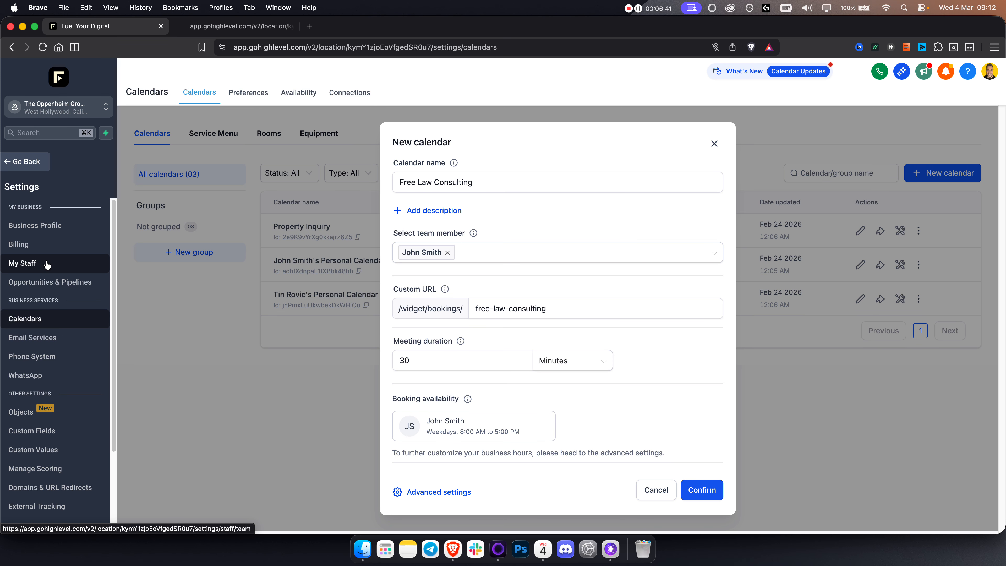
pyautogui.click(212, 27)
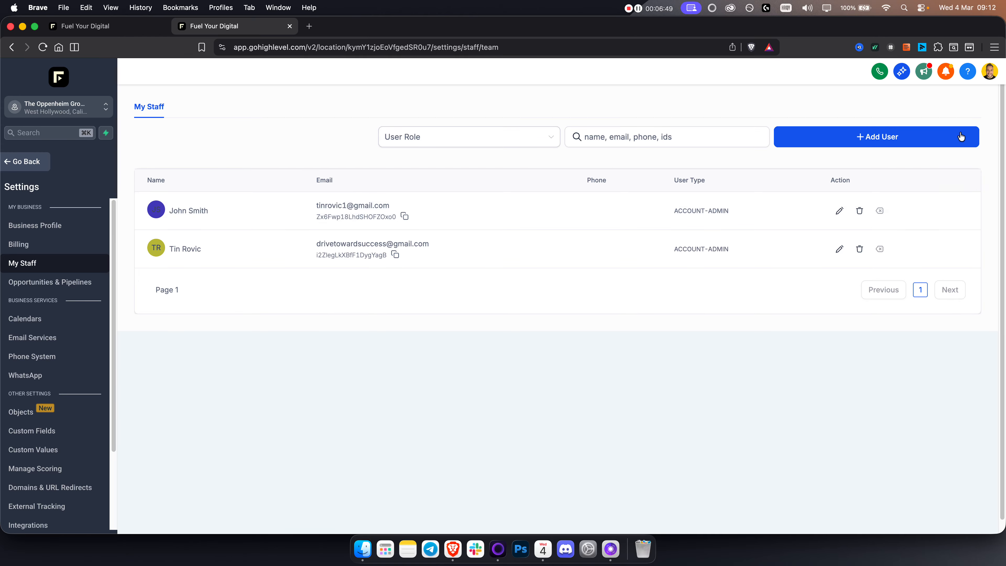
pyautogui.click(953, 137)
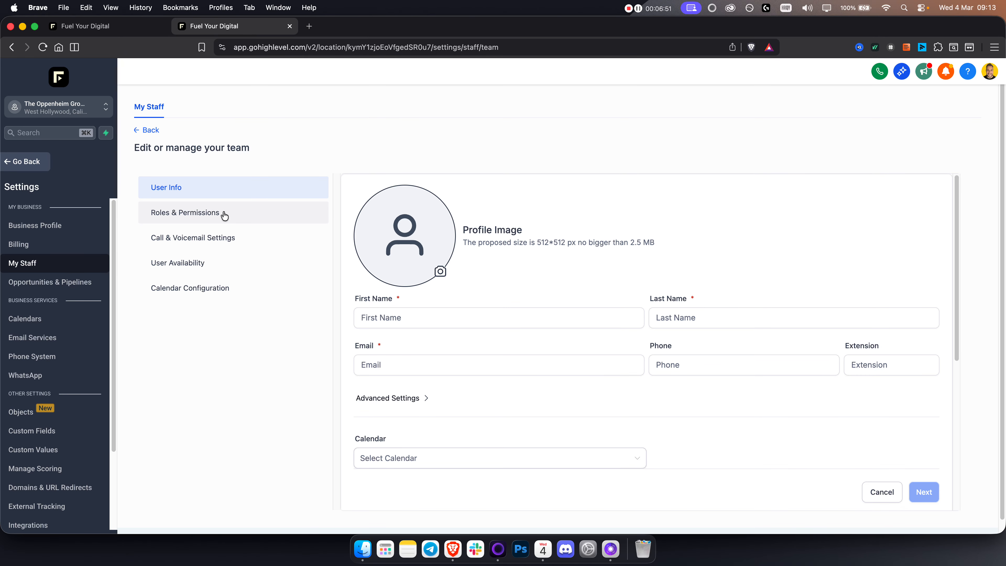
pyautogui.click(223, 215)
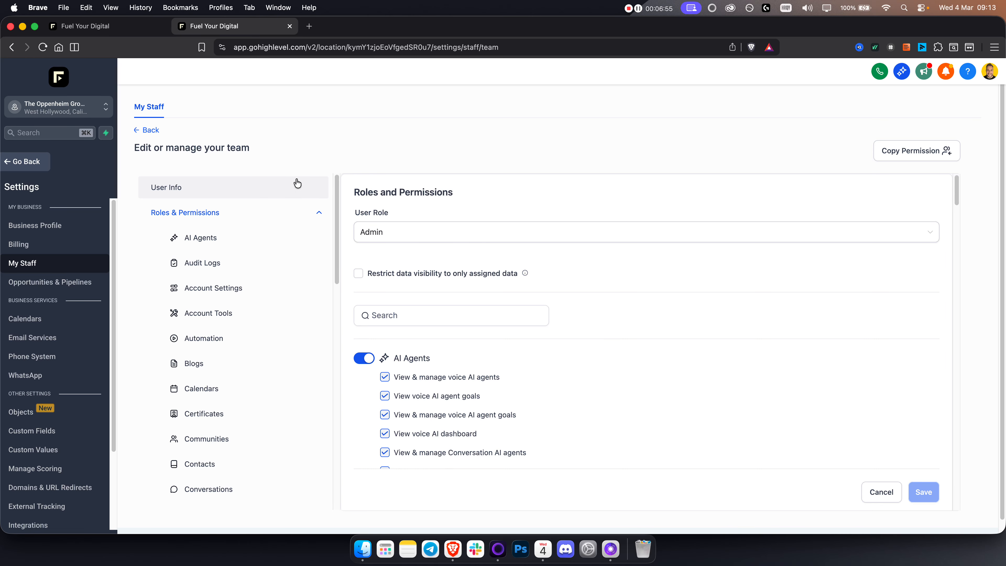
pyautogui.click(390, 231)
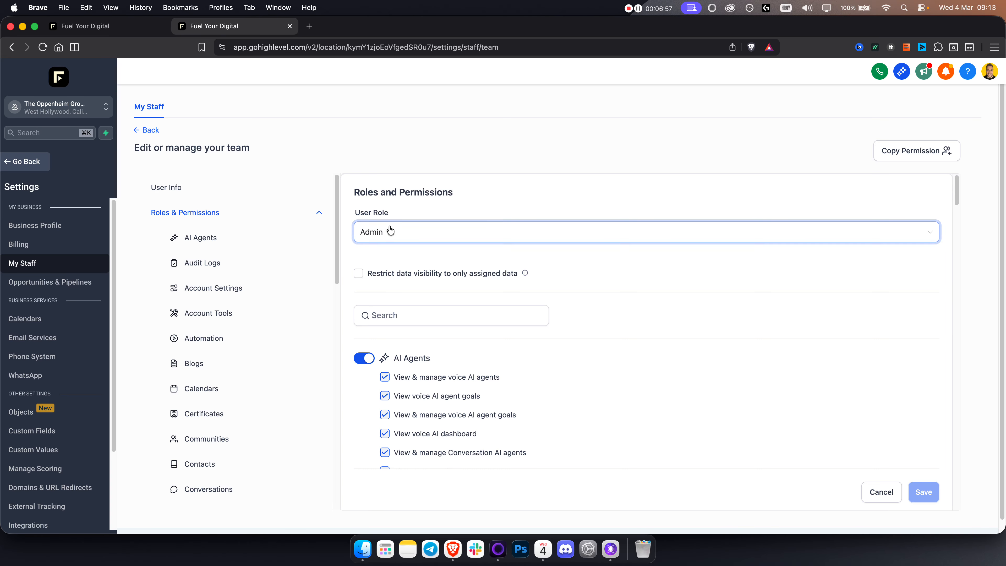
pyautogui.click(396, 255)
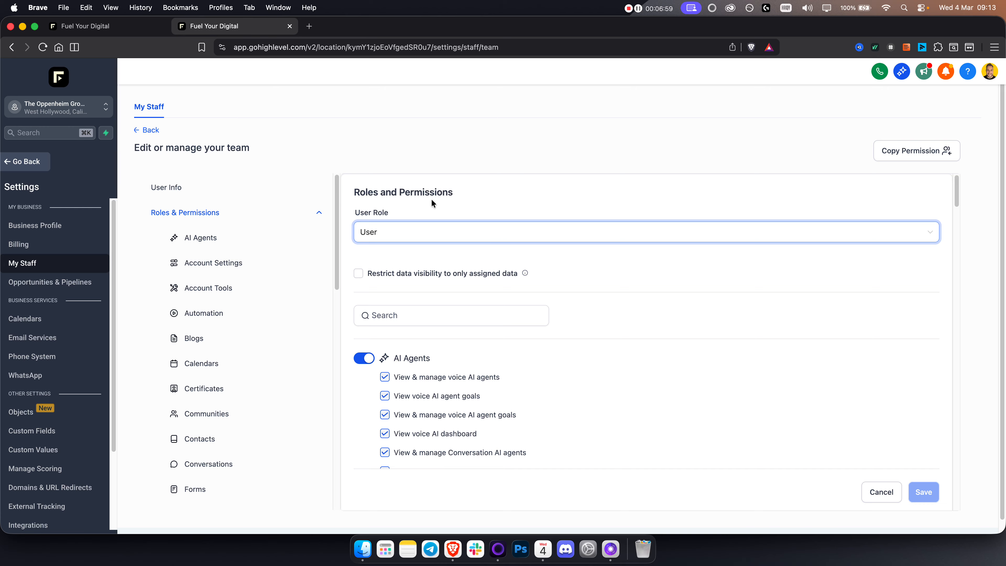
pyautogui.scroll(-2, 472, 339)
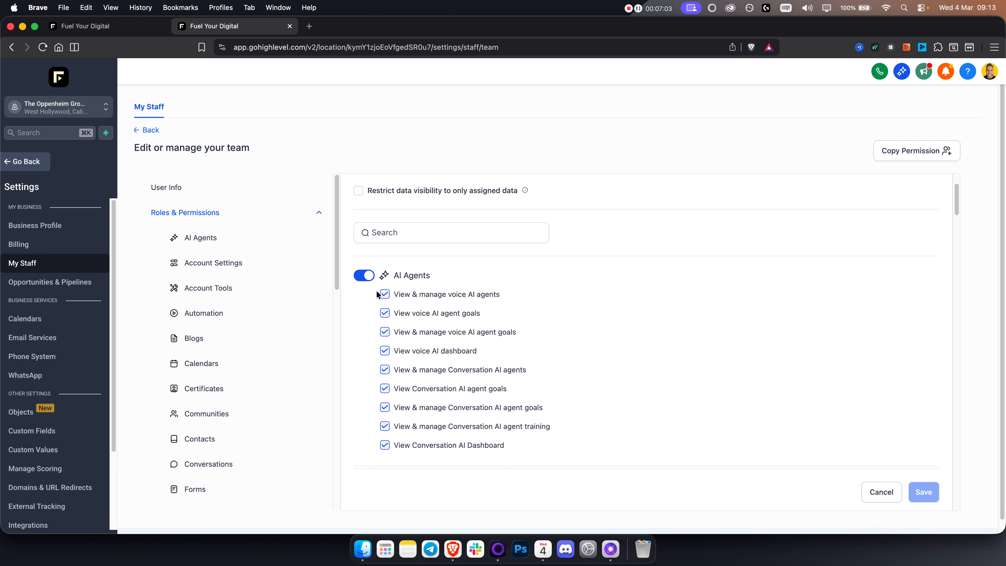
pyautogui.scroll(-3, 382, 374)
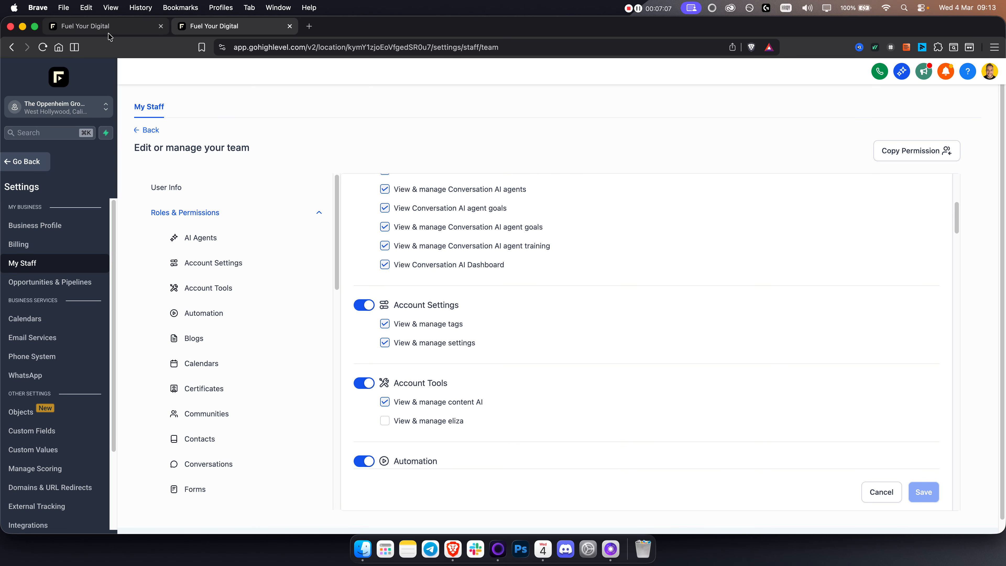
# Return to the new calendar's setup, confirm its creation, and copy its booking link
pyautogui.click(104, 26)
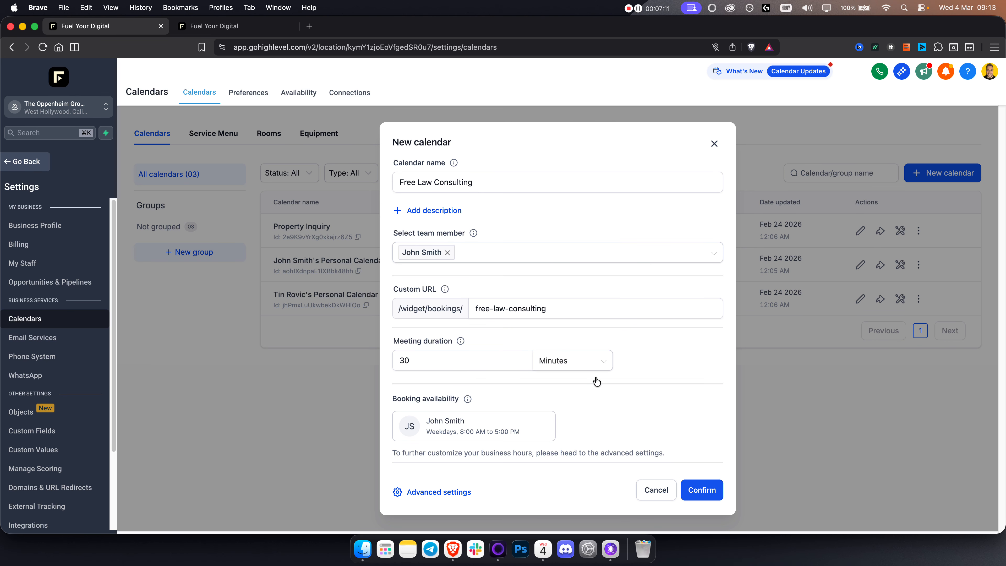
pyautogui.click(688, 483)
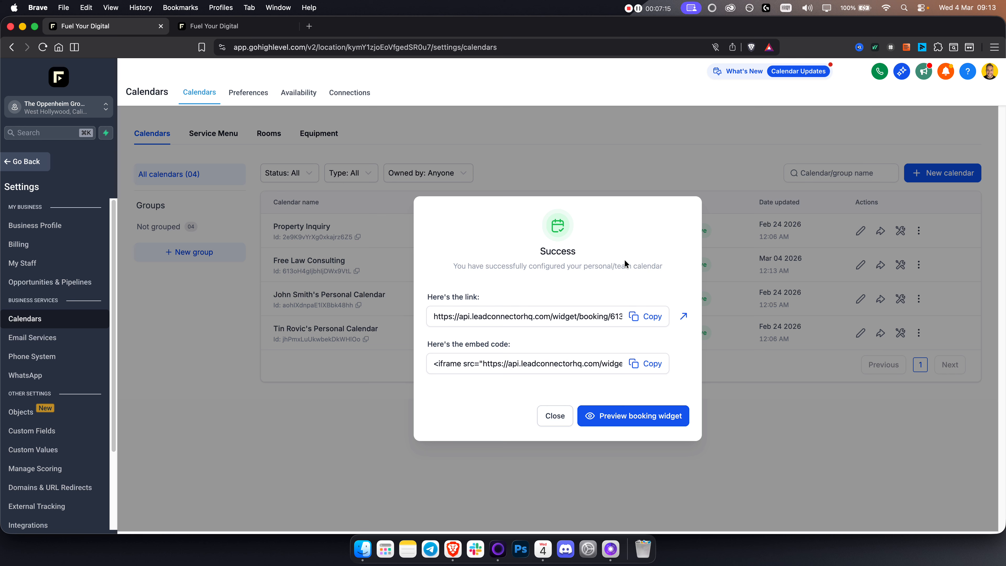
pyautogui.click(650, 317)
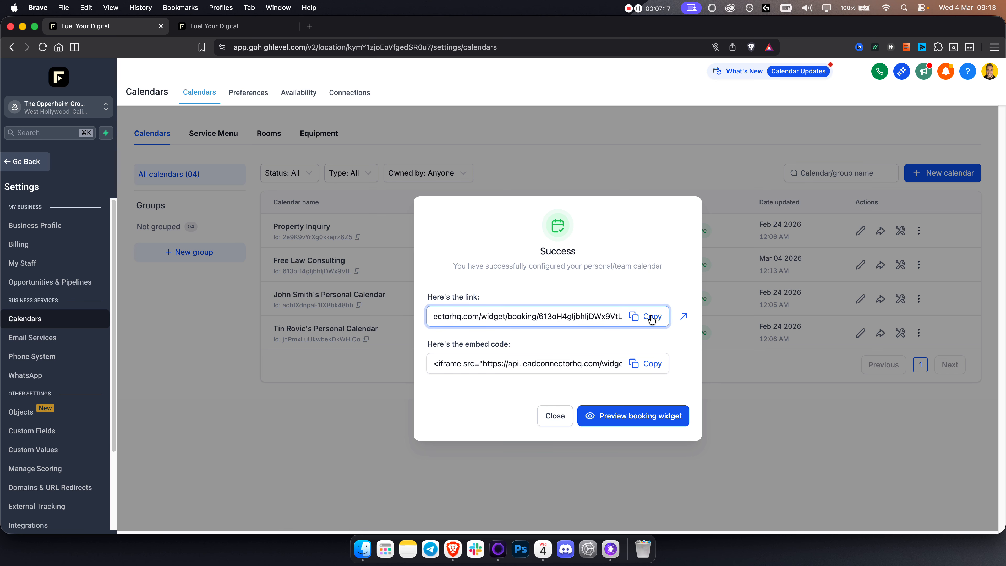
pyautogui.click(555, 416)
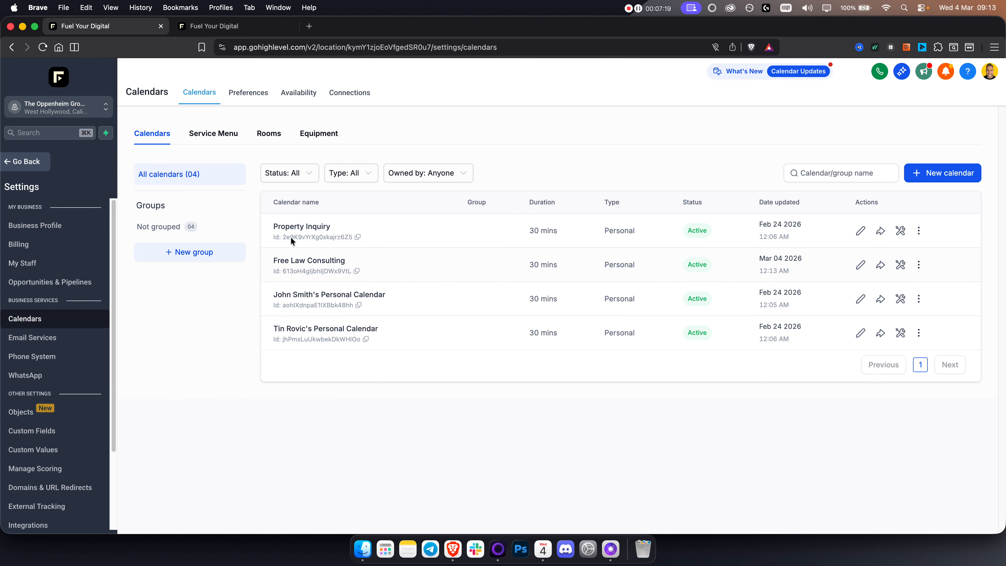
# Examine the Free Law Consulting calendar's basic details, staff and location, availability, booking rules, and form and confirmation settings
pyautogui.click(860, 265)
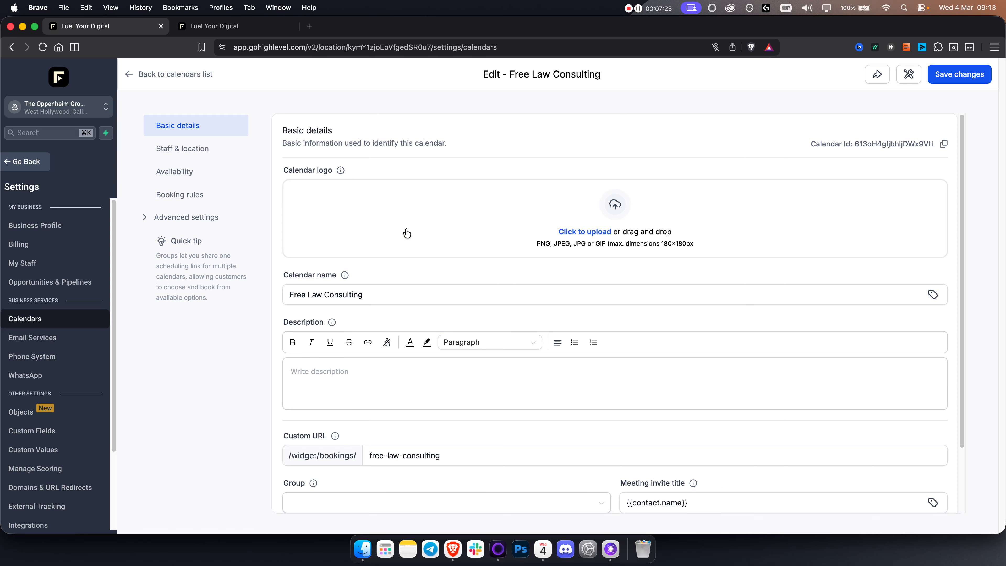
pyautogui.scroll(-3, 332, 313)
pyautogui.scroll(-1, 348, 309)
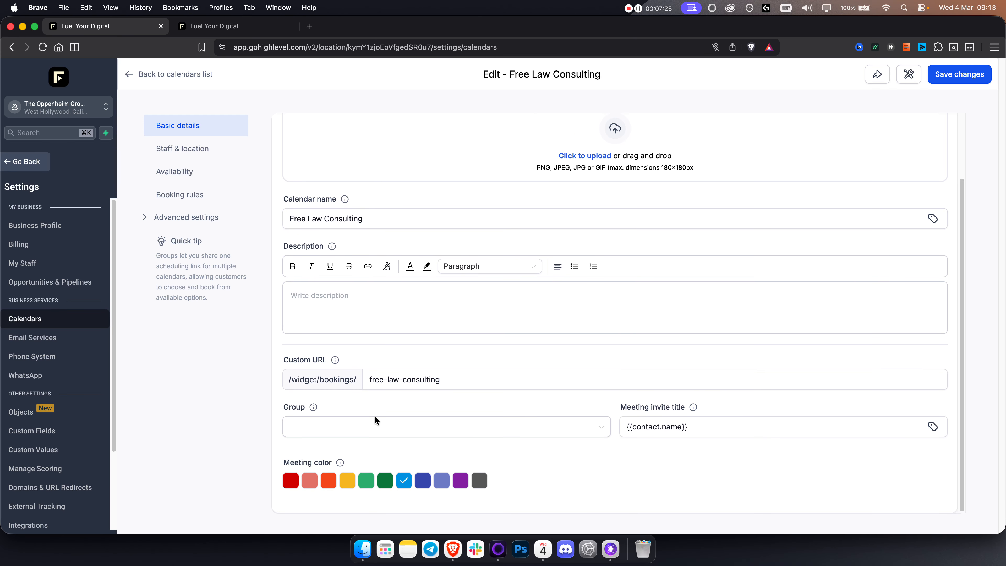
pyautogui.click(219, 150)
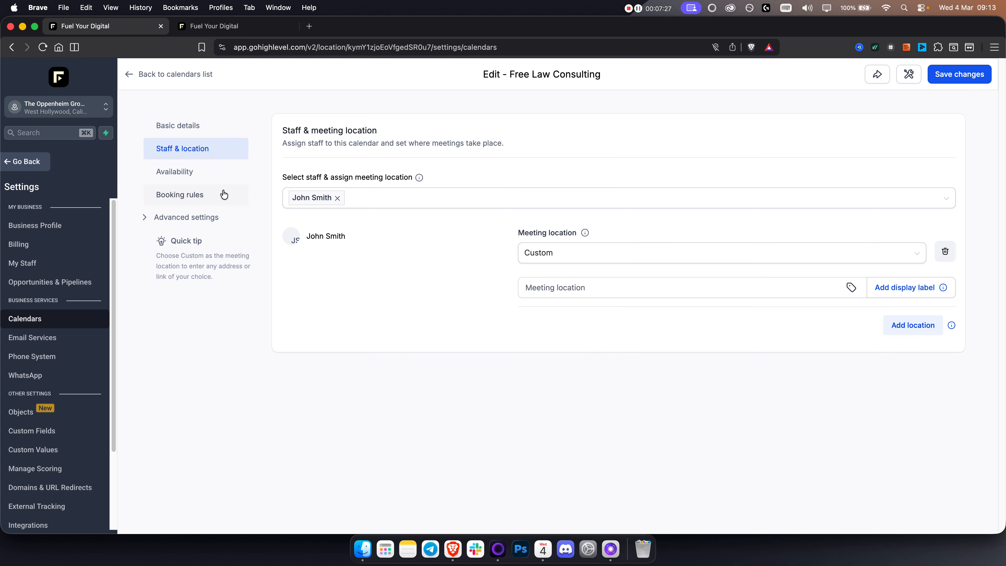
pyautogui.click(218, 180)
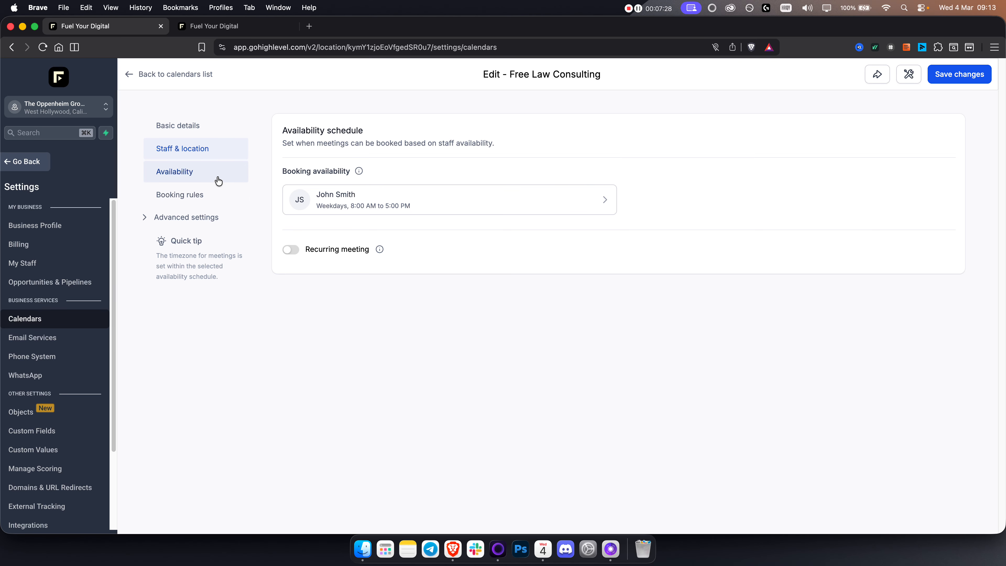
pyautogui.click(198, 201)
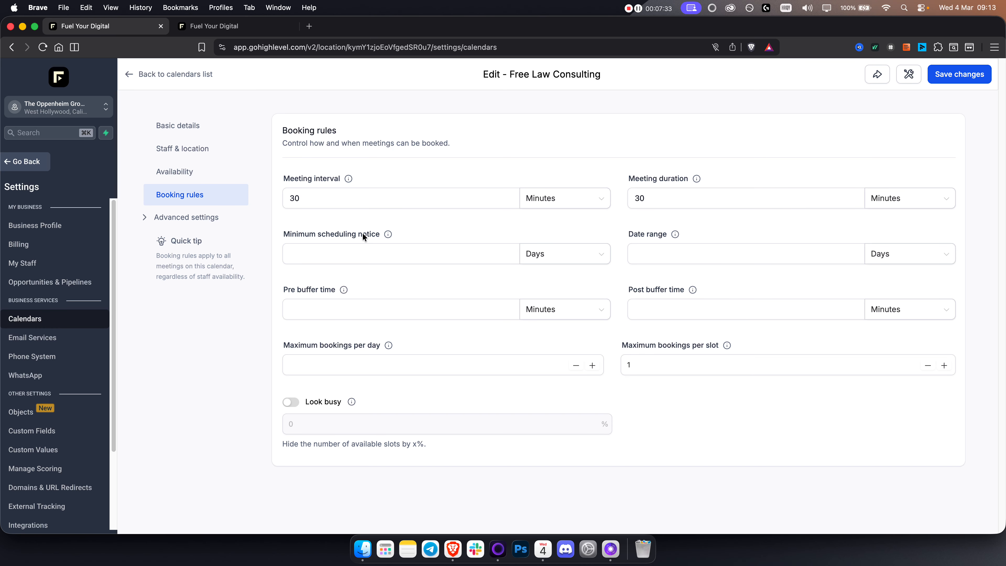
pyautogui.click(149, 220)
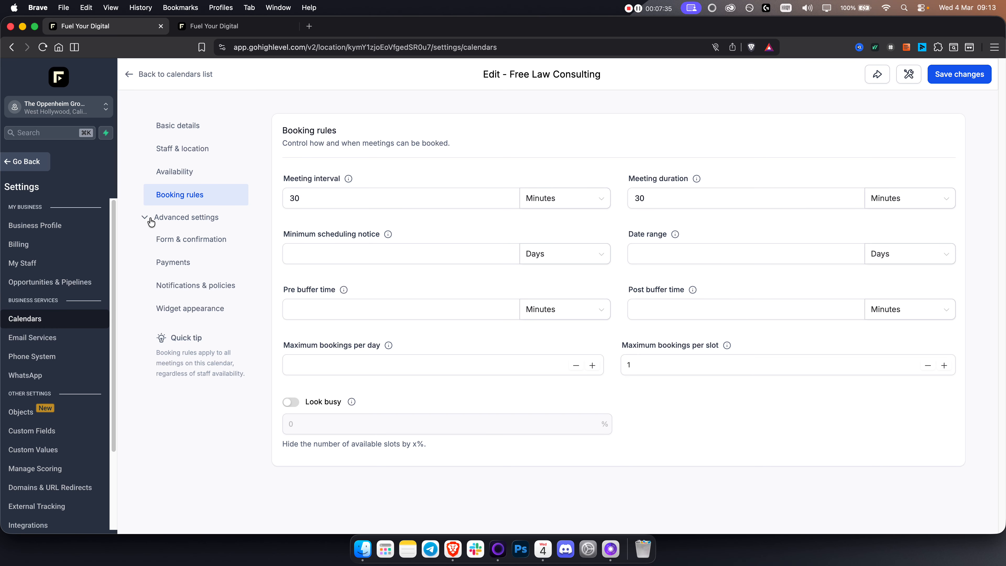
pyautogui.click(183, 242)
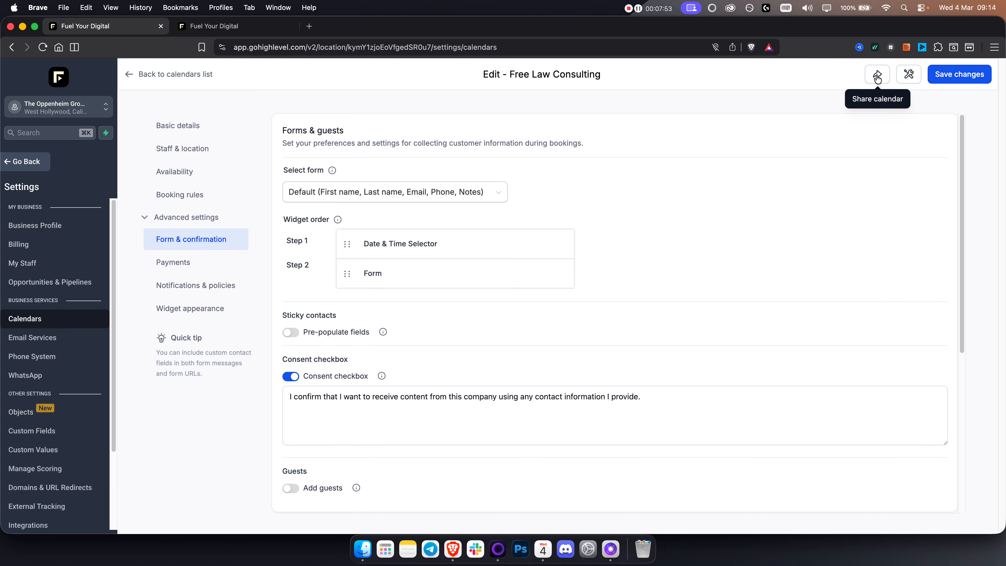
pyautogui.click(134, 75)
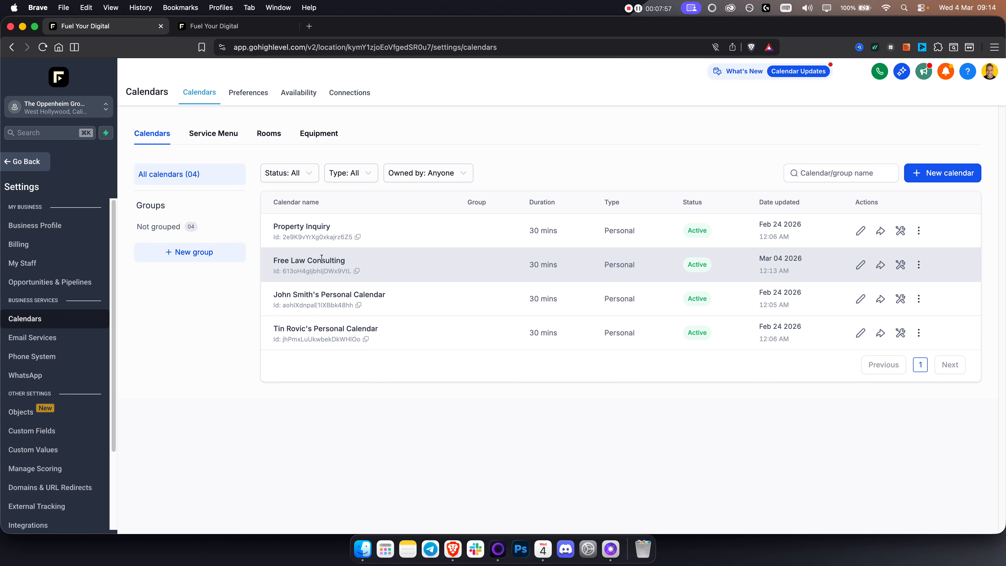
# Leave the calendar settings, create a new workflow in Automation, and start adding its trigger
pyautogui.hotkey('ctrl', 'Tab')
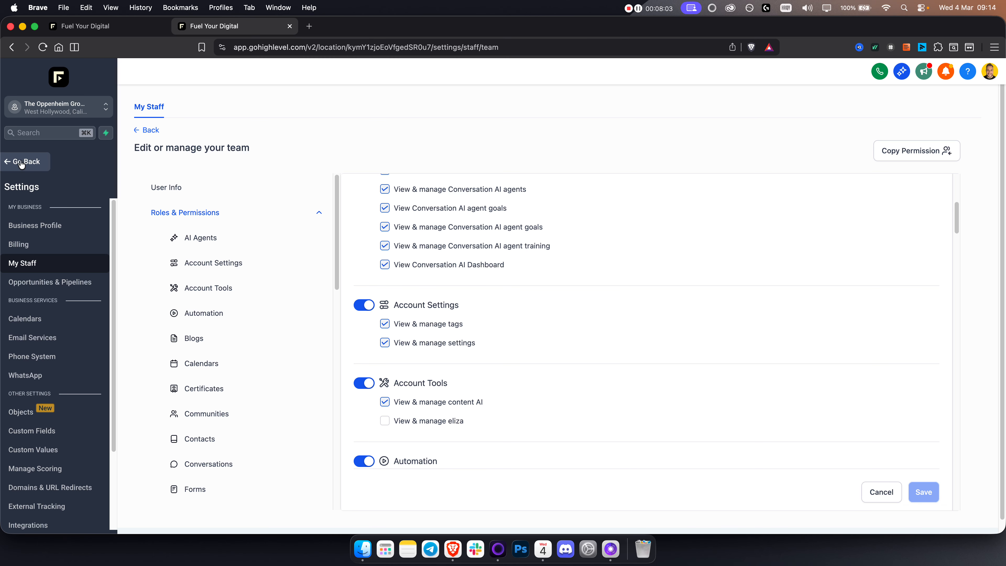
pyautogui.click(114, 26)
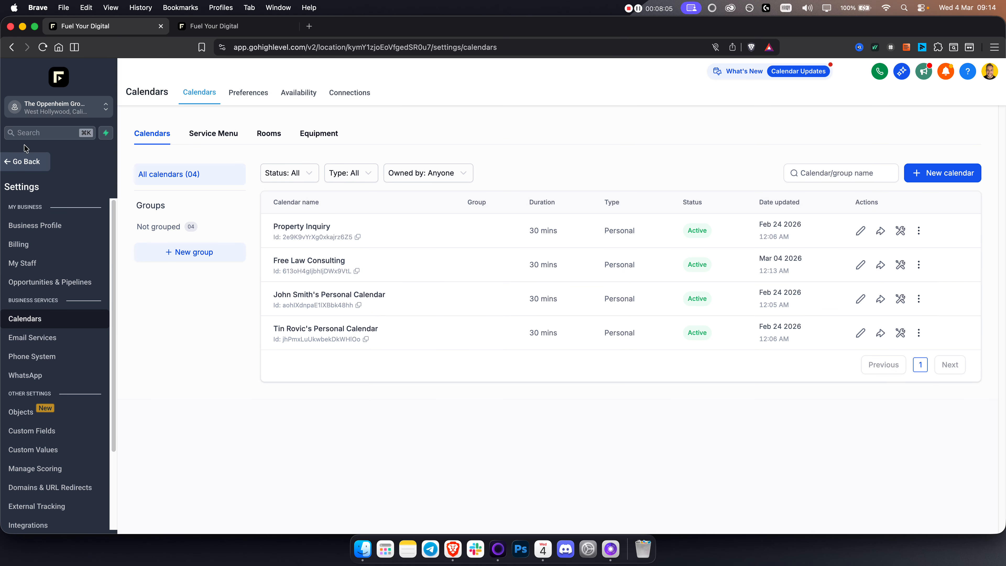
pyautogui.click(24, 161)
pyautogui.click(52, 351)
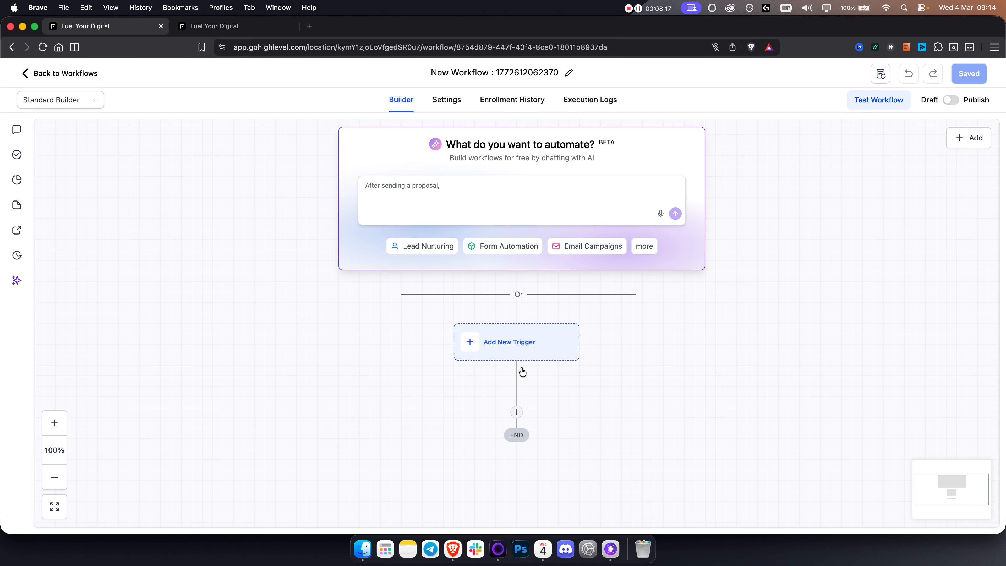
pyautogui.click(522, 355)
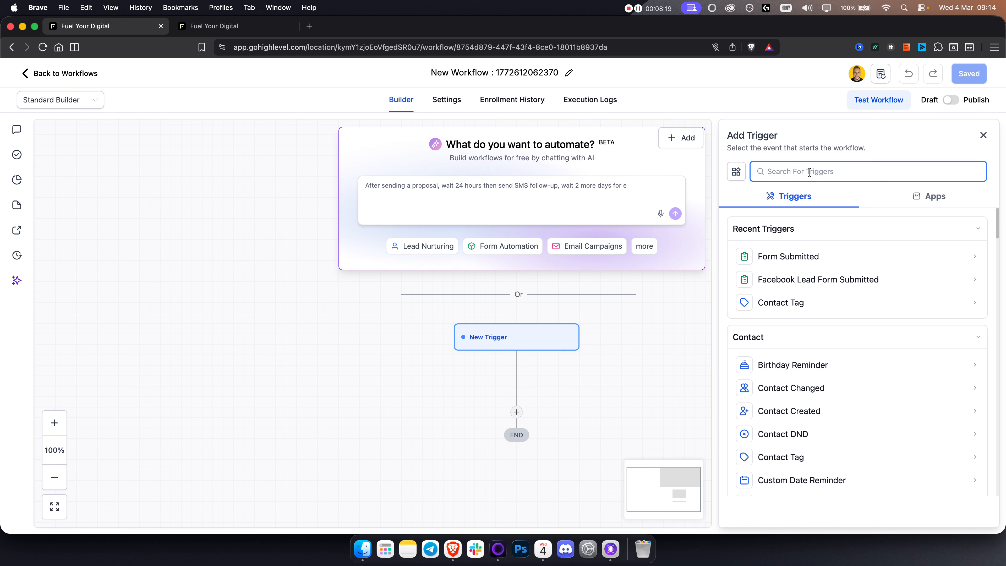
pyautogui.write('call')
pyautogui.press('BackSpace')
pyautogui.press('BackSpace')
pyautogui.press('BackSpace')
pyautogui.press('BackSpace')
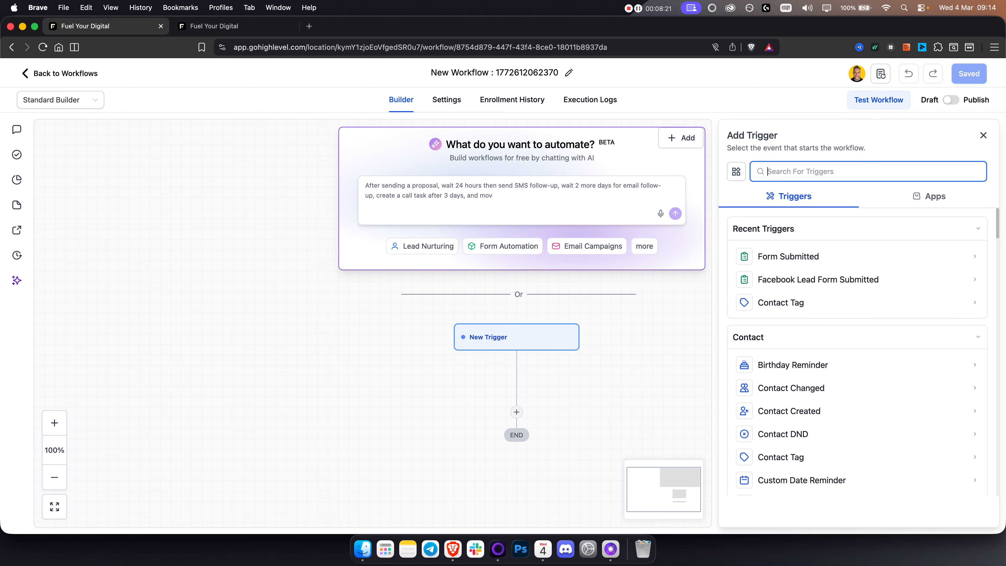
pyautogui.write('boo')
pyautogui.press('BackSpace')
pyautogui.press('BackSpace')
pyautogui.press('BackSpace')
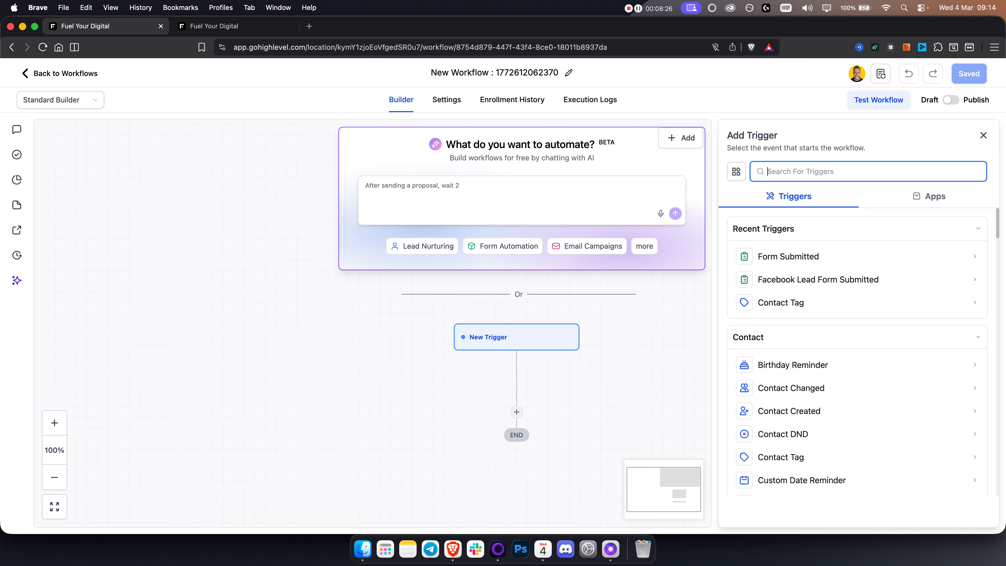
# Add a Form Submitted trigger to the workflow, filter it so that Form is Form 0, and save the trigger
pyautogui.scroll(-10, 861, 266)
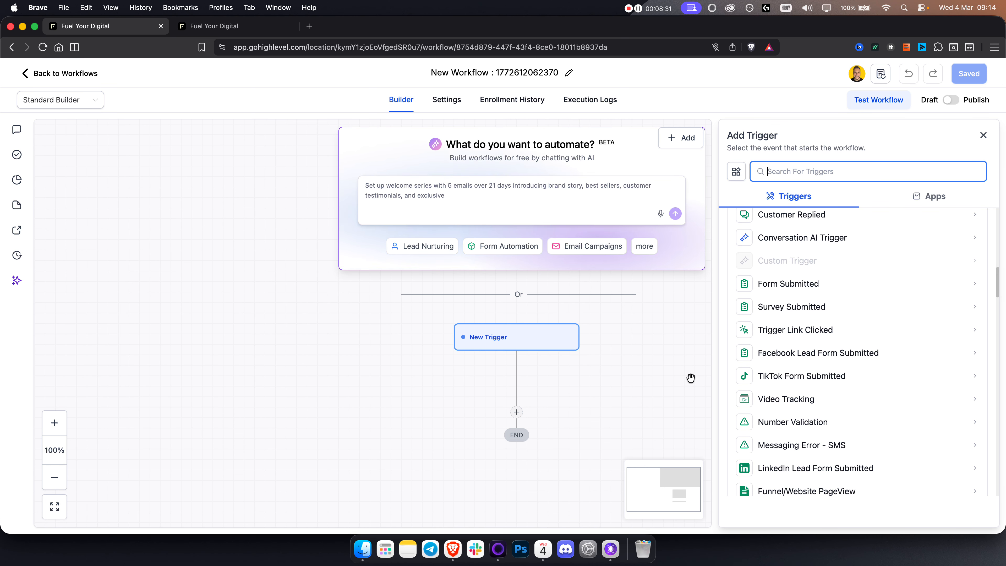
pyautogui.click(802, 289)
pyautogui.click(567, 286)
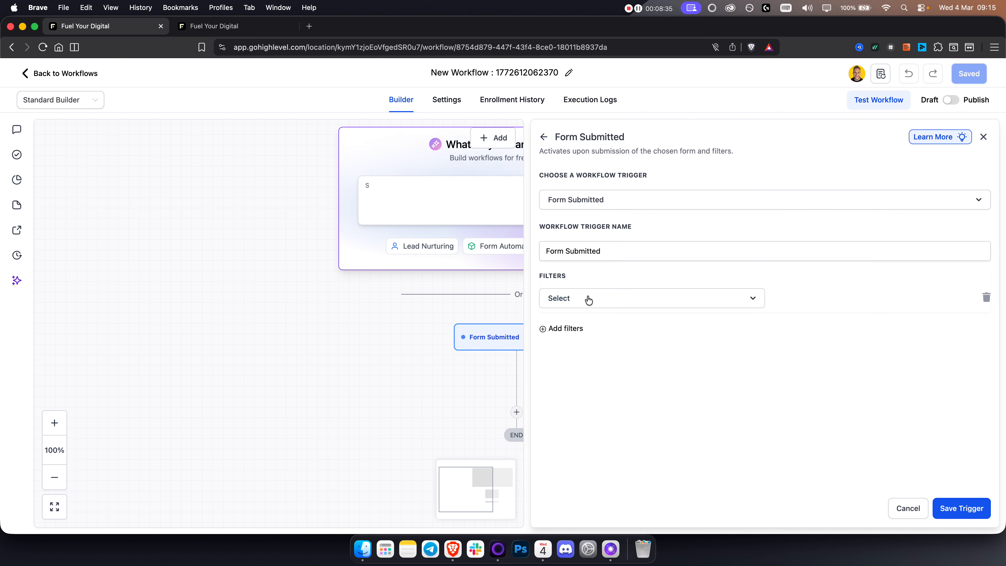
pyautogui.click(589, 298)
pyautogui.click(567, 371)
pyautogui.click(844, 301)
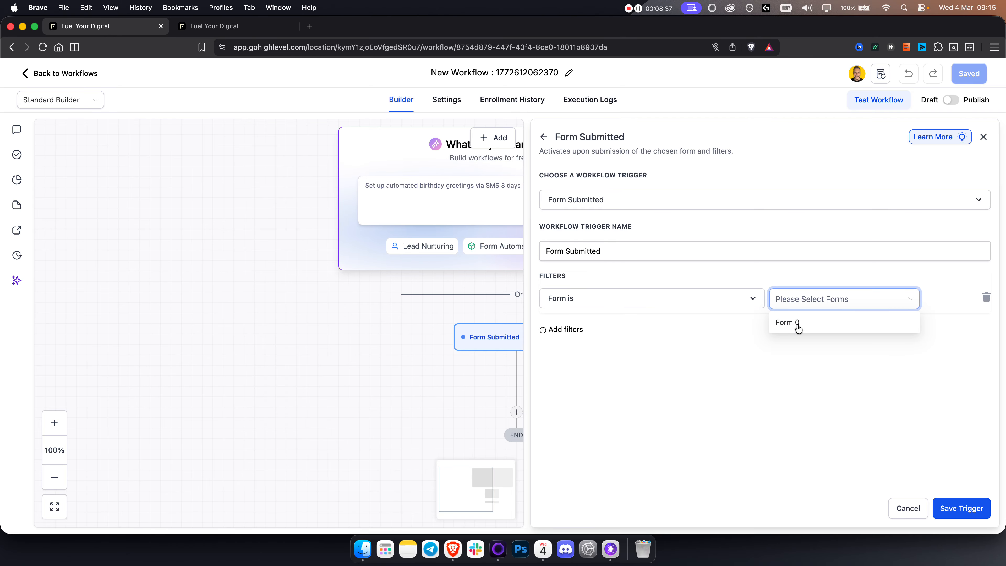
pyautogui.click(801, 324)
pyautogui.click(978, 511)
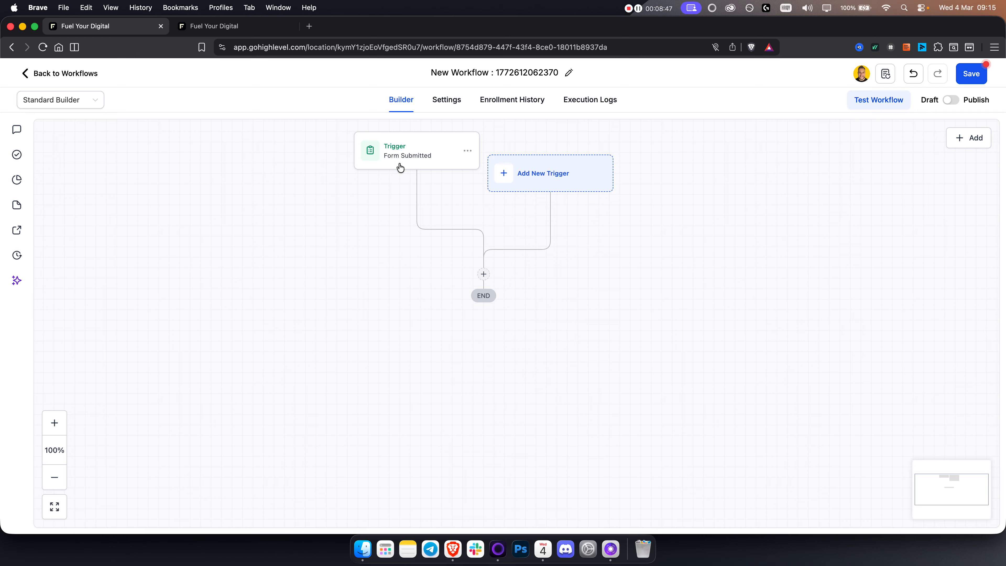
# Open the workflow's action choices and, in the other browser tab, view the Free Law Consulting calendar's sharing links and embed code
pyautogui.click(482, 276)
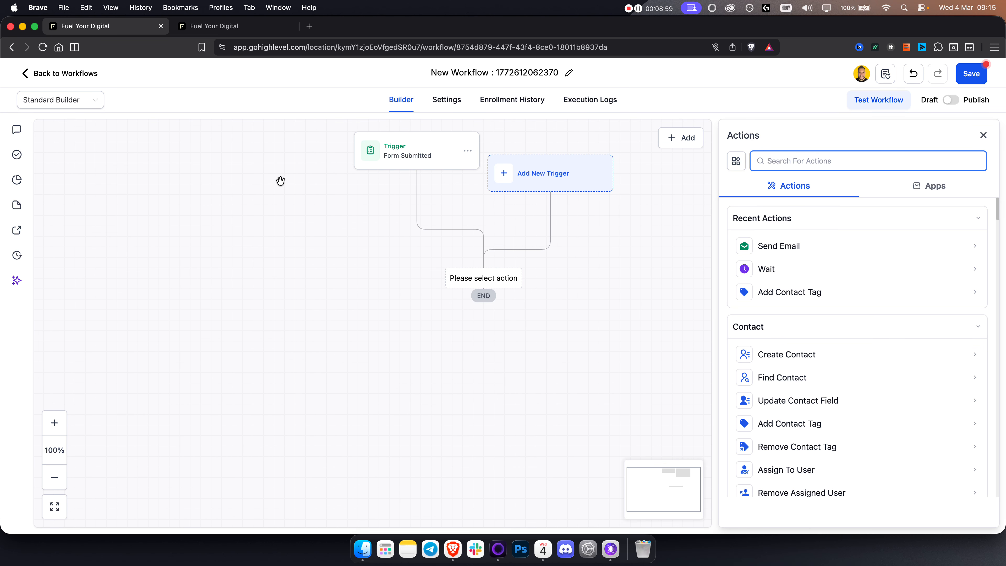
pyautogui.click(219, 28)
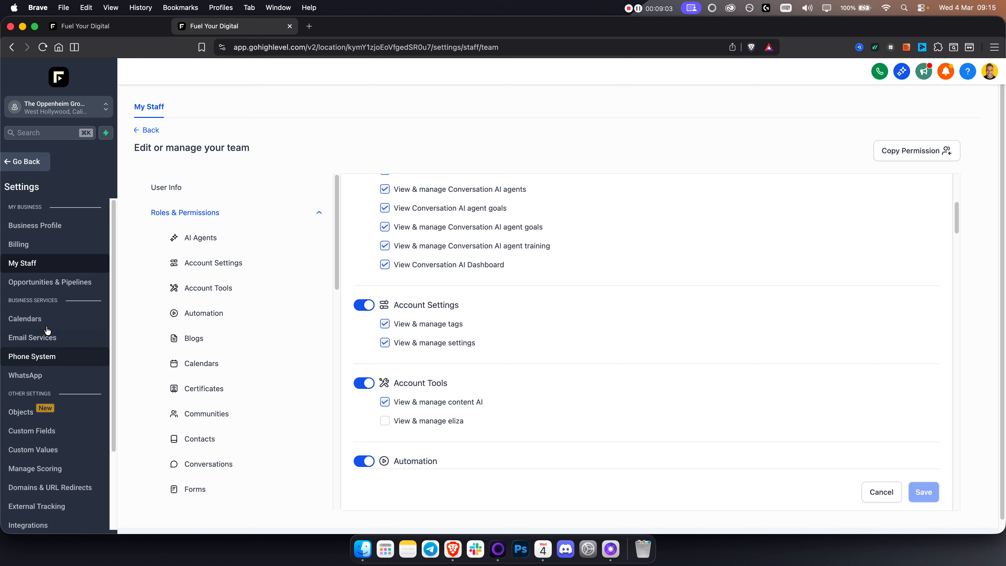
pyautogui.click(45, 319)
pyautogui.click(337, 93)
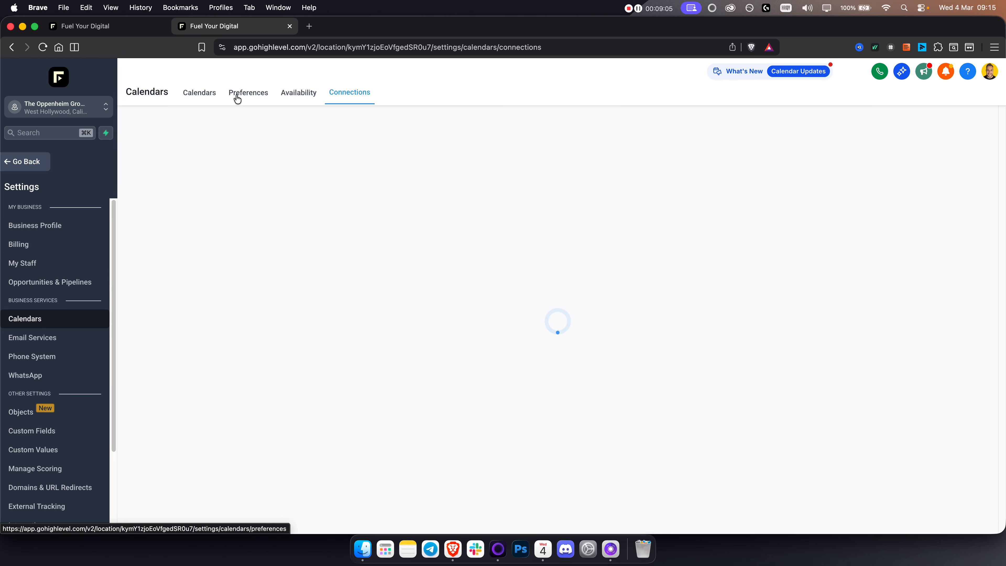
pyautogui.click(200, 93)
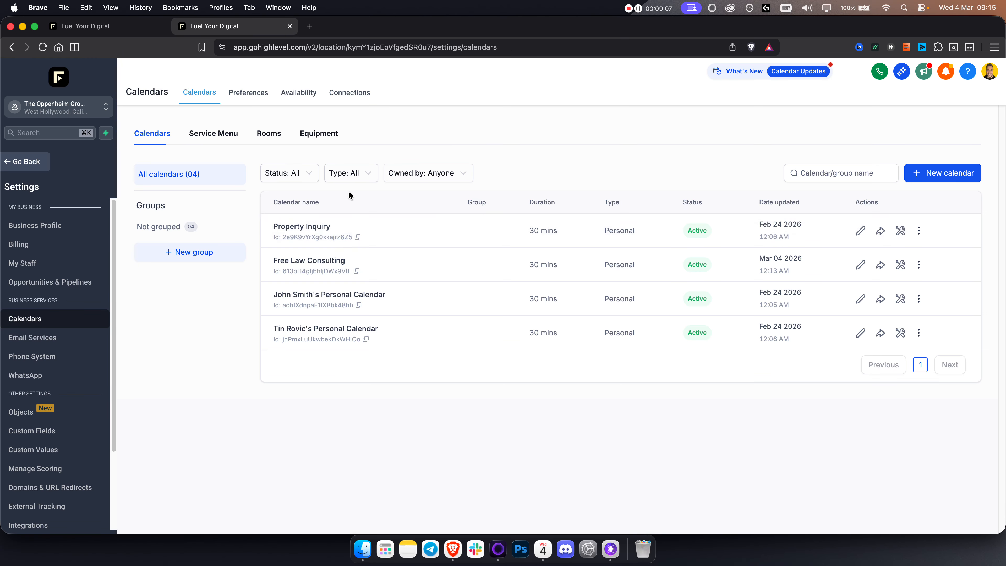
pyautogui.click(880, 266)
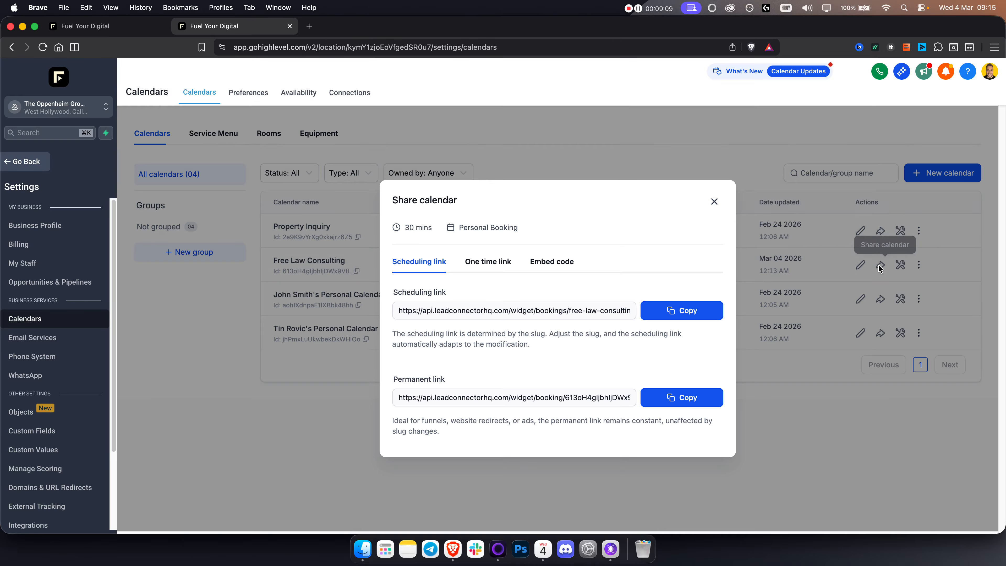
pyautogui.click(559, 271)
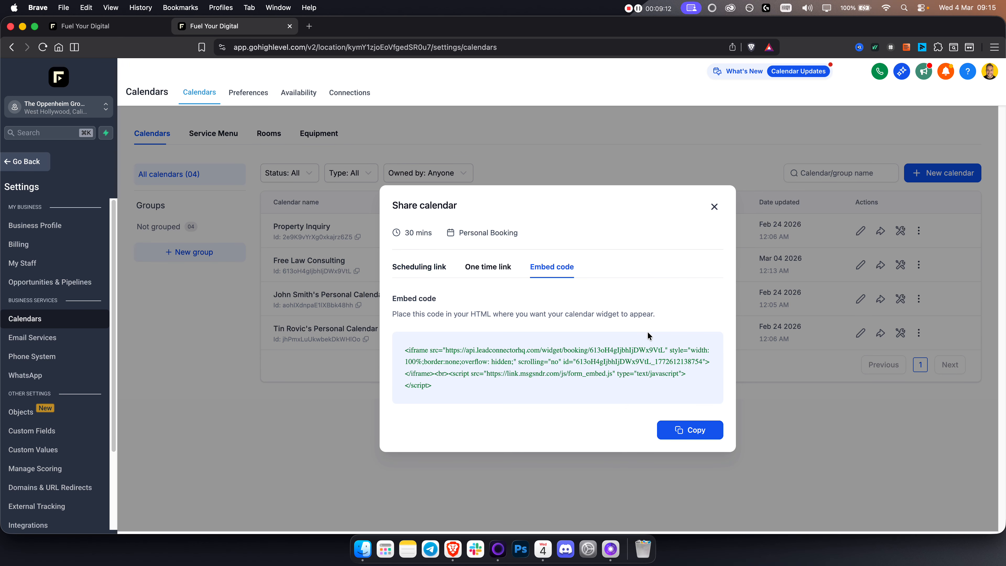
pyautogui.click(115, 30)
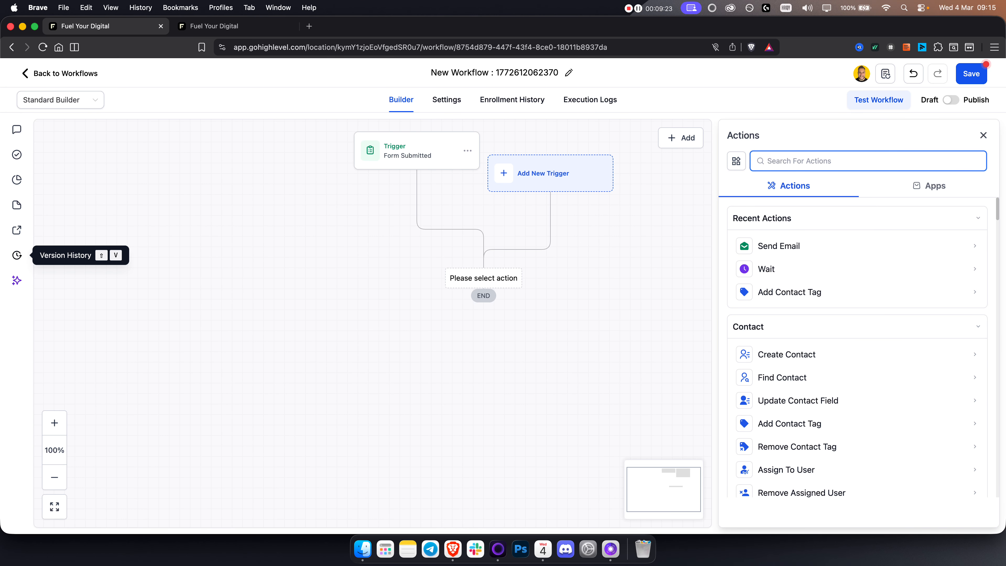
pyautogui.click(295, 237)
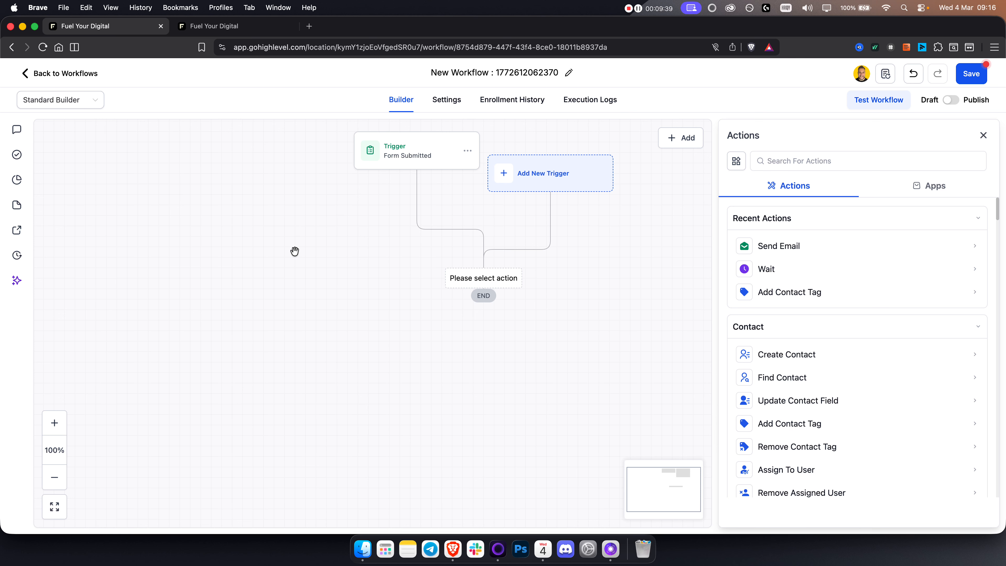
# Leave the workflow builder and start a new pipeline in Opportunities
pyautogui.click(68, 74)
pyautogui.click(620, 329)
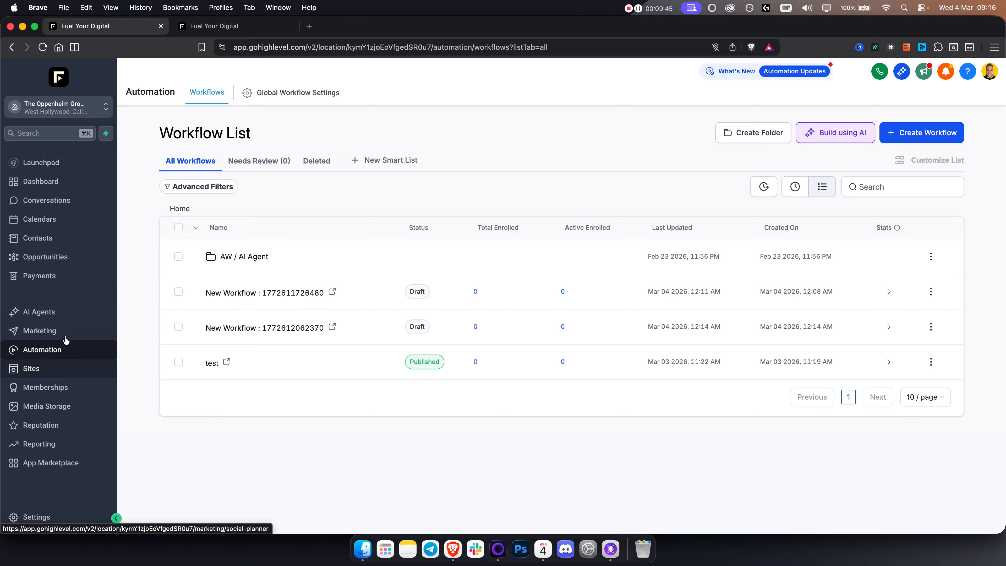
pyautogui.click(65, 258)
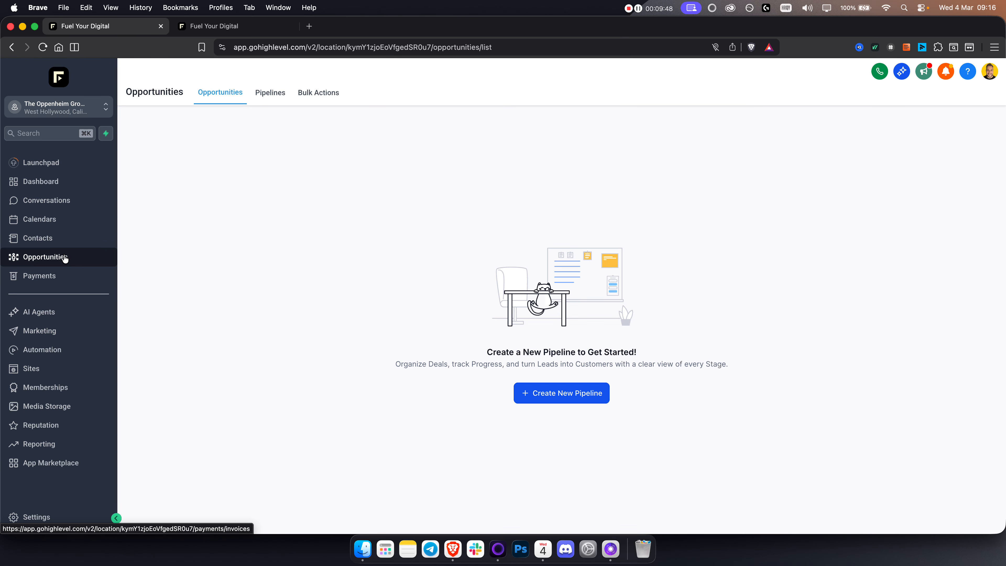
pyautogui.click(559, 393)
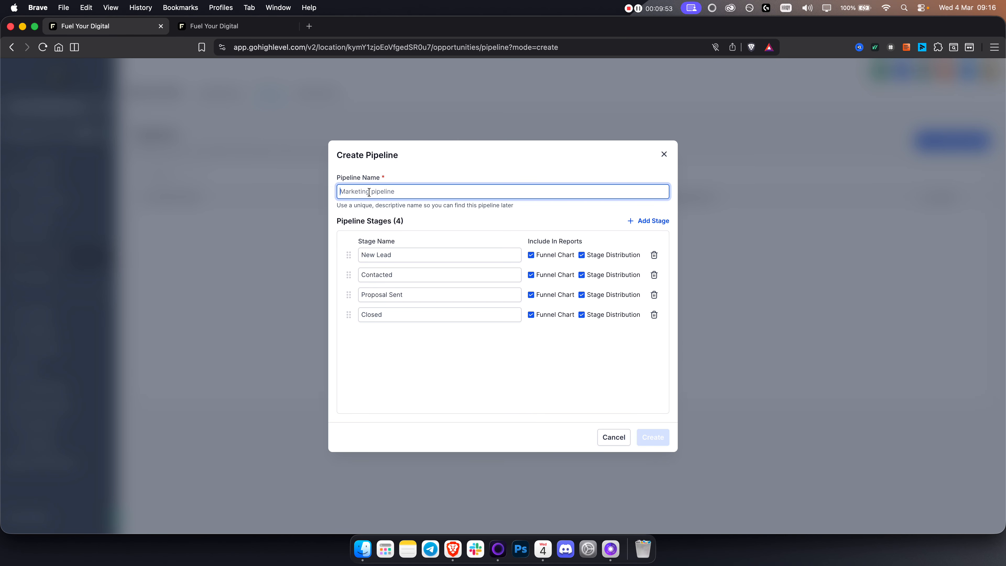
# Name the pipeline LAW Firm CRM, create it with the default New Lead, Contacted, Proposal Sent and Closed stages, and open its opportunities board
pyautogui.write('IAWaw')
pyautogui.press('BackSpace')
pyautogui.press('BackSpace')
pyautogui.press('BackSpace')
pyautogui.write('law')
pyautogui.press('BackSpace')
pyautogui.press('BackSpace')
pyautogui.press('BackSpace')
pyautogui.write('LAW Firm C')
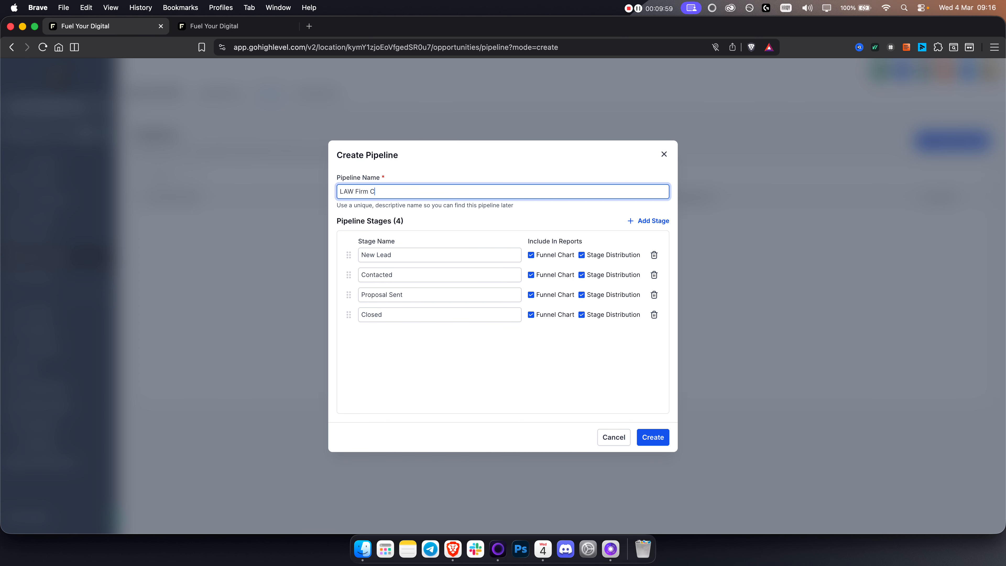
pyautogui.click(421, 254)
pyautogui.click(418, 277)
pyautogui.click(414, 295)
pyautogui.click(412, 314)
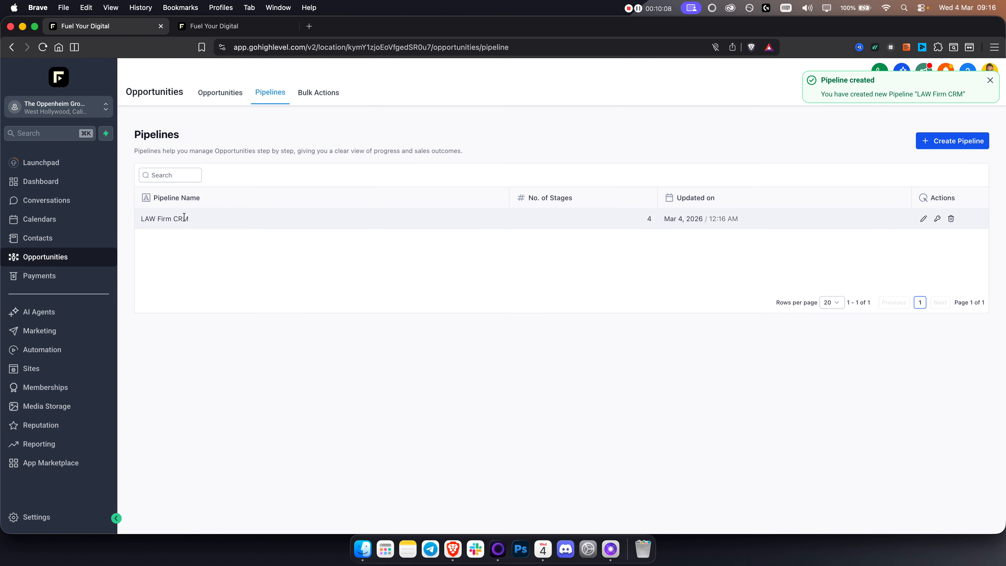
pyautogui.click(204, 95)
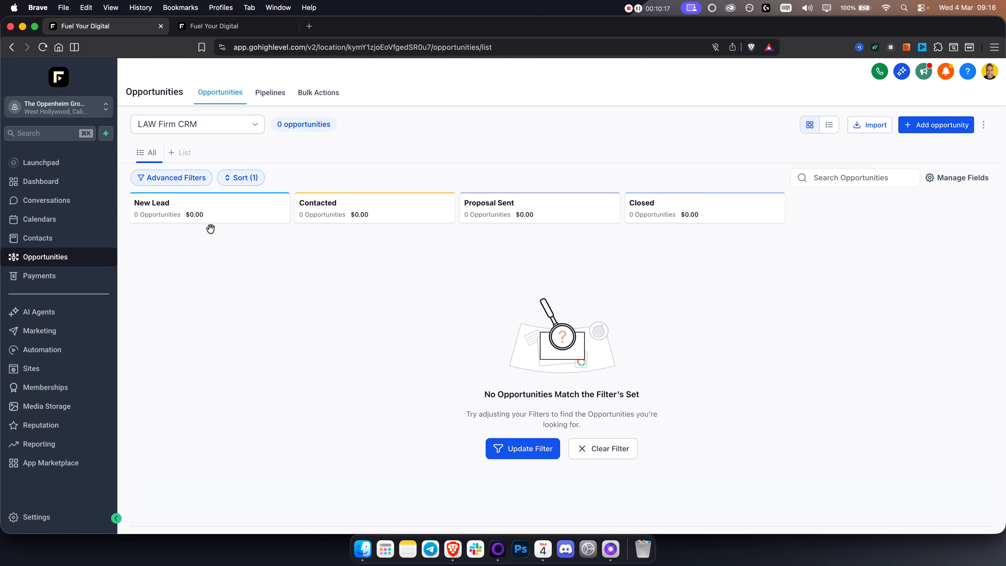
# Add a contact by entering a first and last name, save it, and return to the contacts list
pyautogui.click(49, 243)
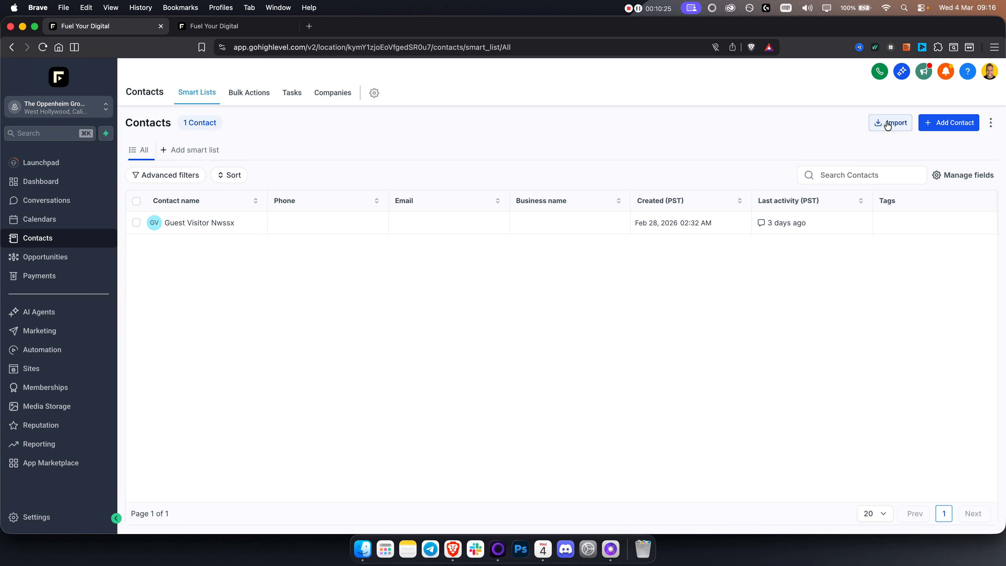
pyautogui.click(945, 123)
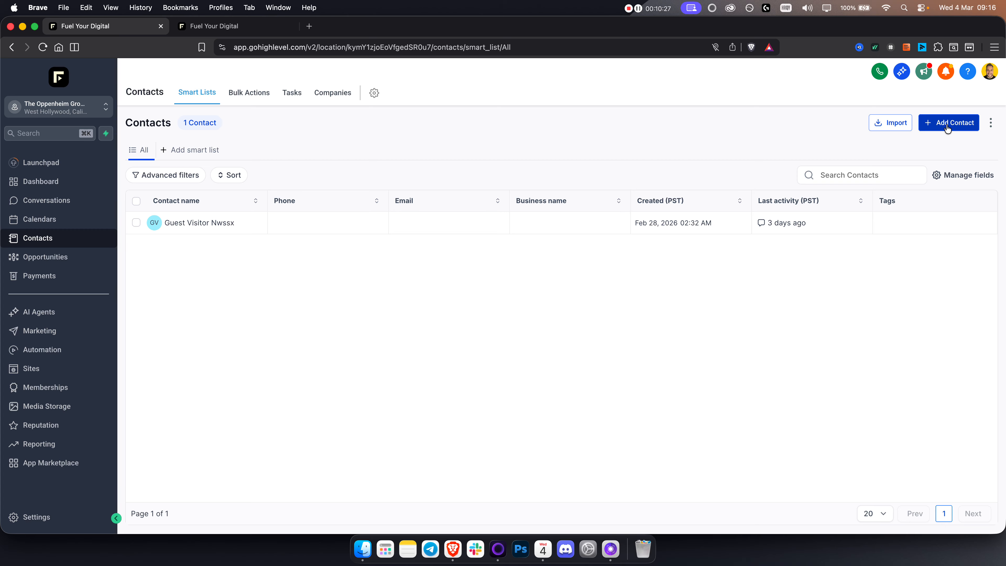
pyautogui.write('John')
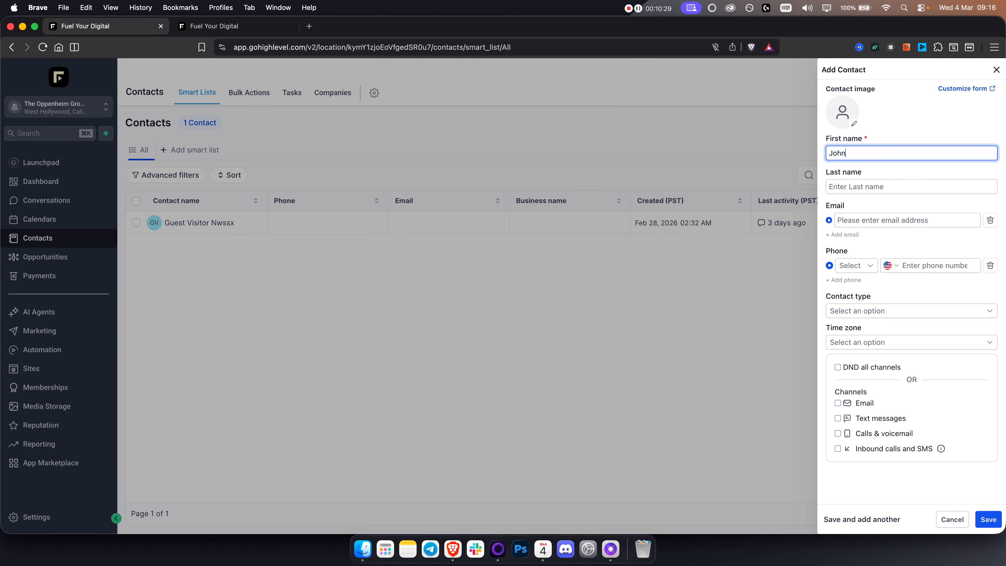
pyautogui.press('Tab')
pyautogui.write('S')
pyautogui.click(988, 519)
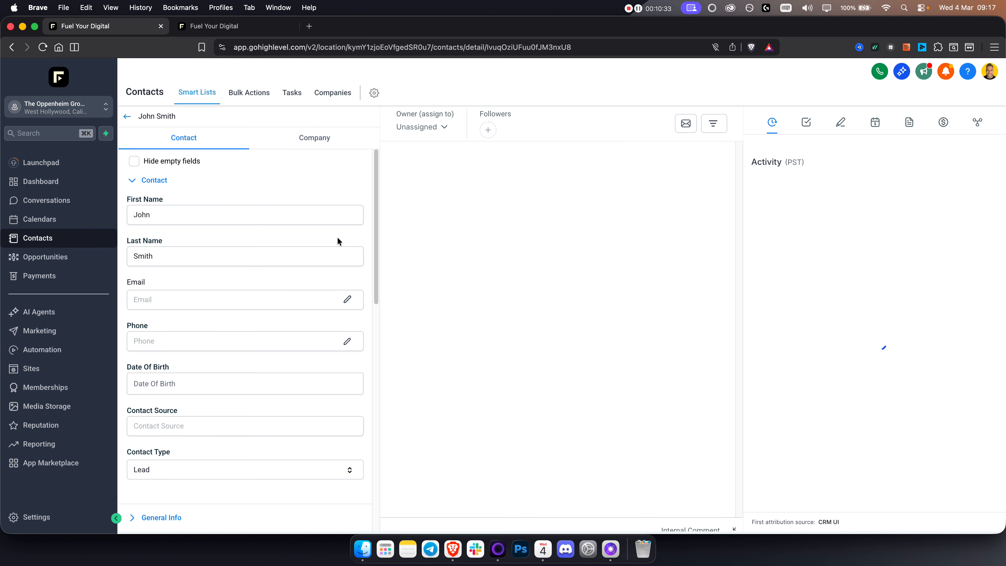
pyautogui.click(127, 116)
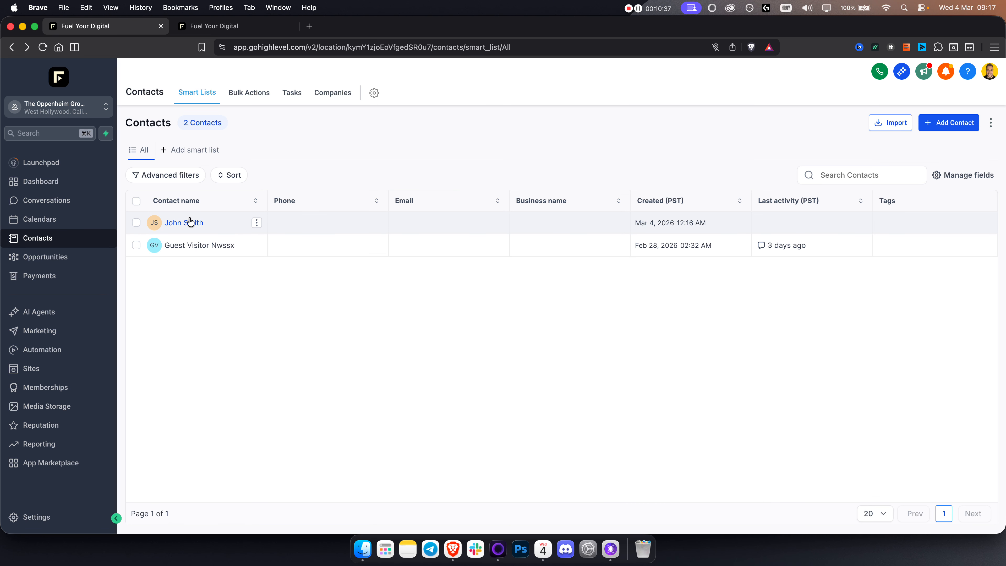
# Create an opportunity for the newly added contact in the New Lead stage of LAW Firm CRM and refresh the board
pyautogui.click(55, 256)
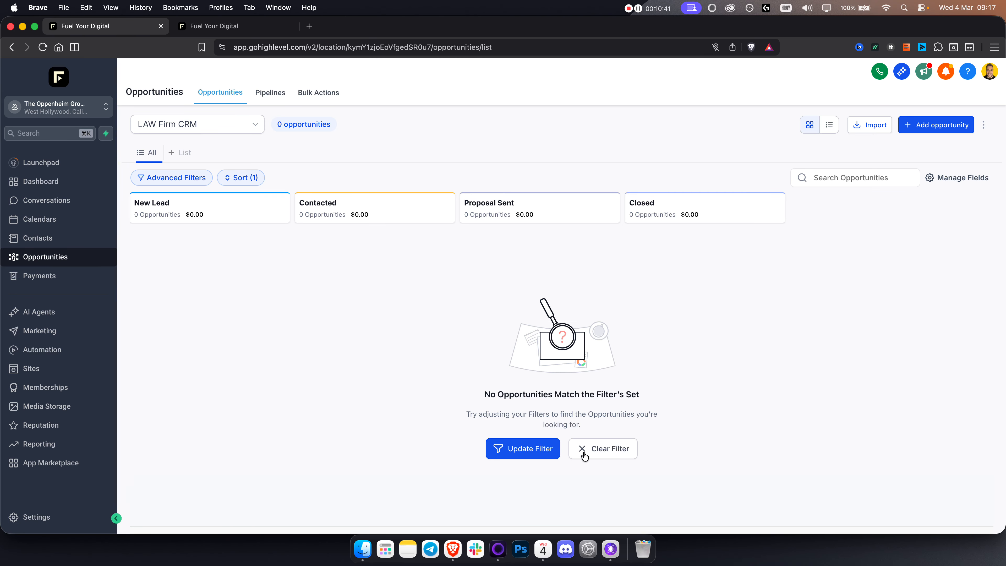
pyautogui.click(957, 125)
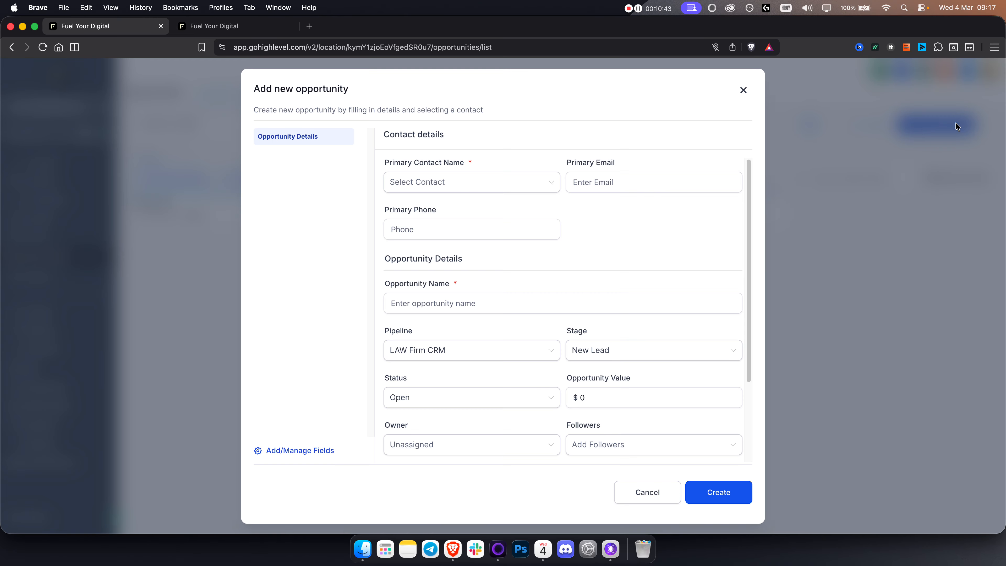
pyautogui.click(420, 186)
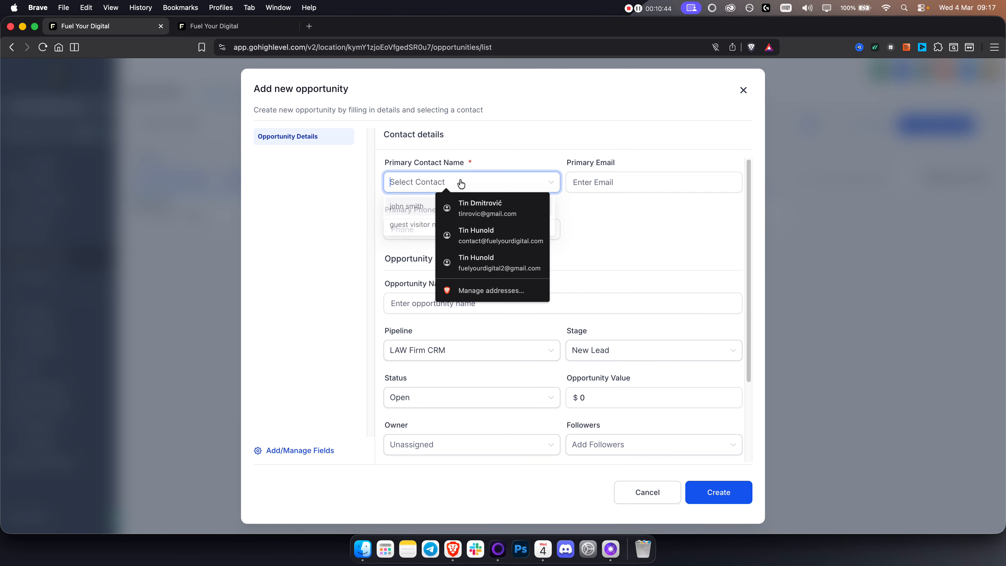
pyautogui.click(409, 209)
pyautogui.click(735, 495)
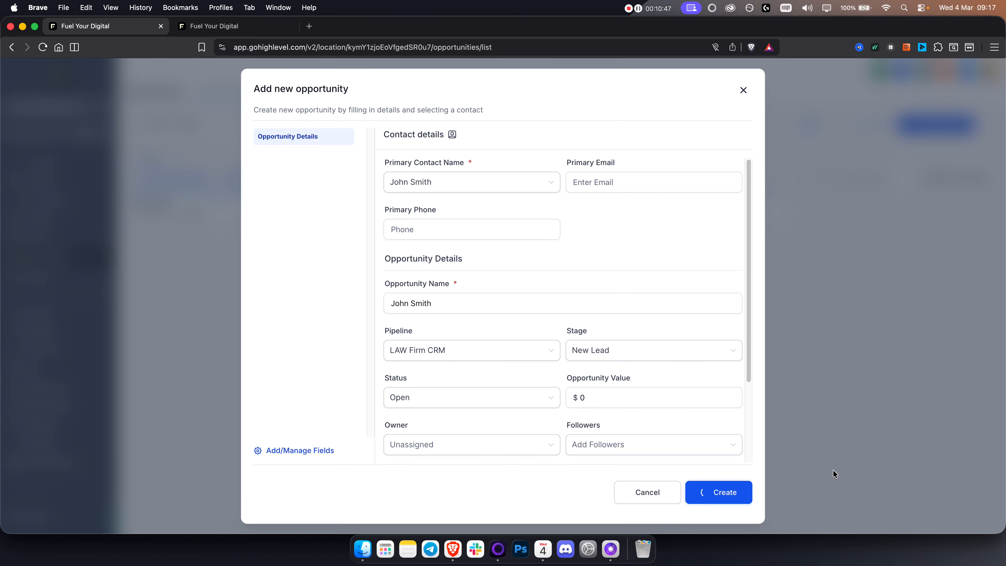
pyautogui.click(743, 90)
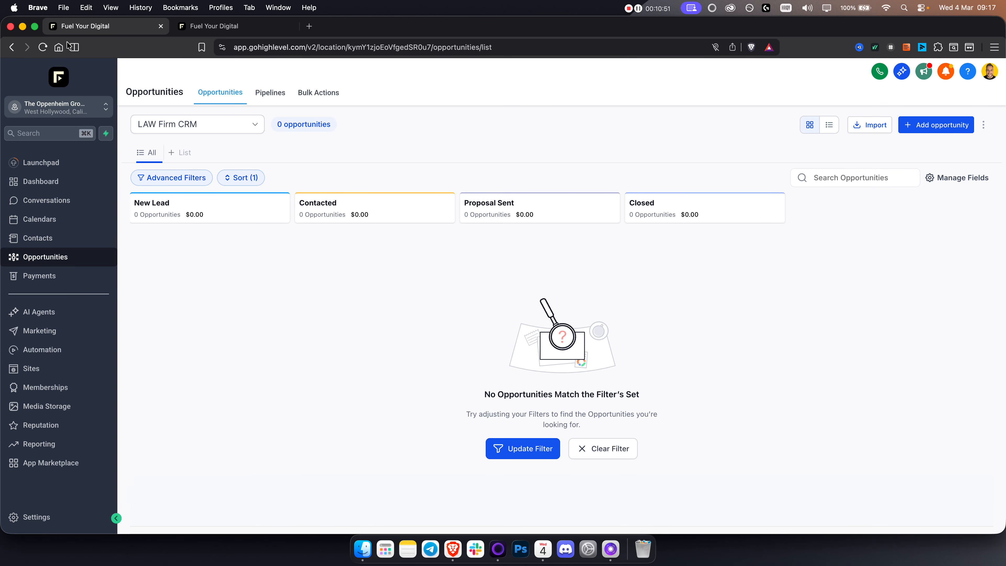
pyautogui.click(42, 46)
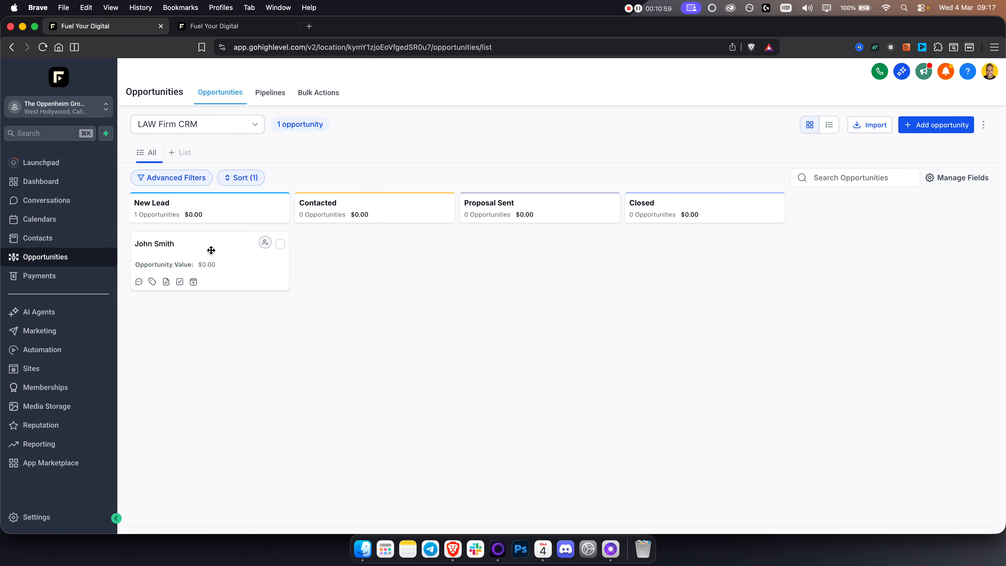
# Create an automation workflow from scratch and give it the Opportunity Status Changed trigger
pyautogui.moveTo(209, 248)
pyautogui.mouseDown()
pyautogui.moveTo(554, 246)
pyautogui.moveTo(209, 263)
pyautogui.mouseUp()
pyautogui.click(75, 351)
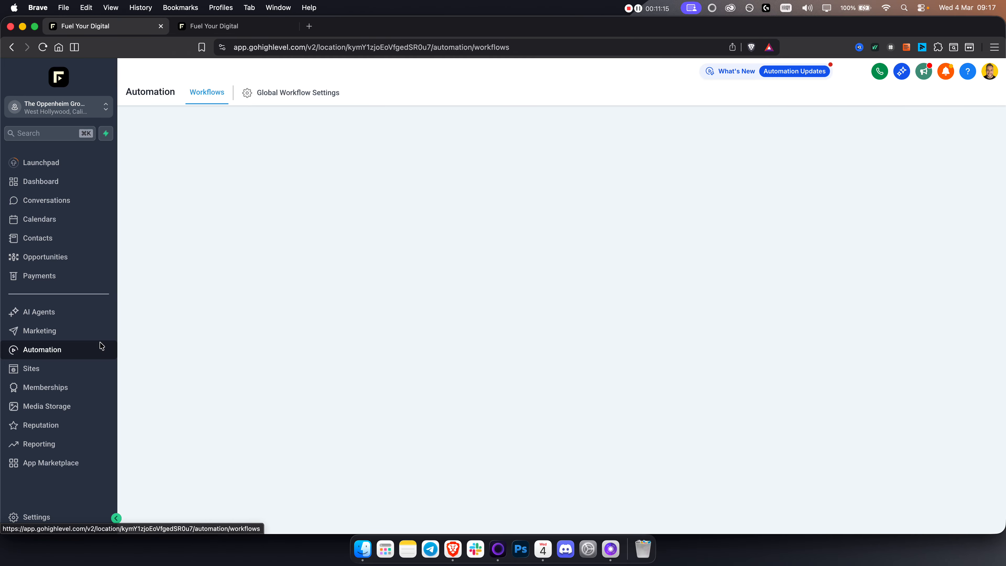
pyautogui.click(915, 133)
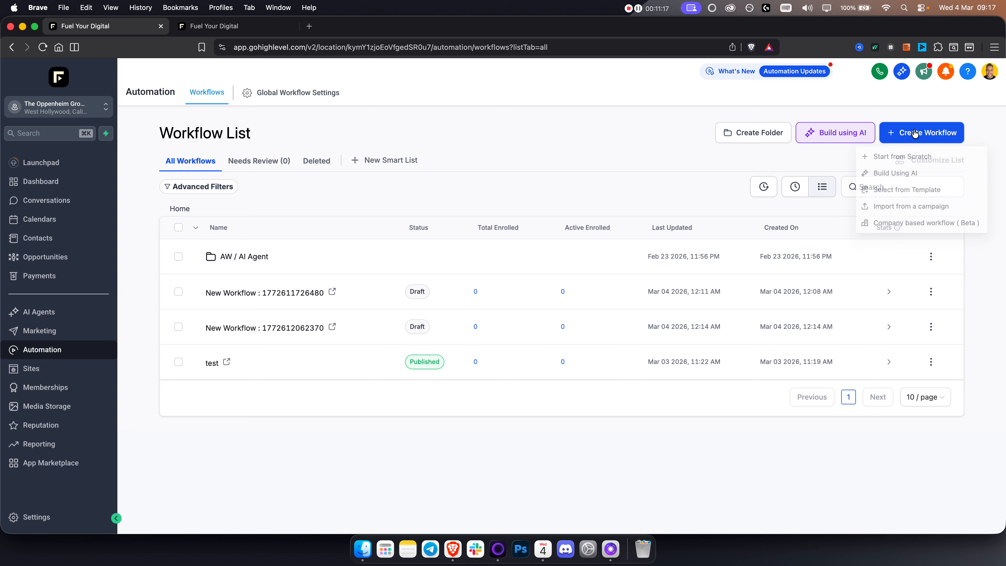
pyautogui.click(901, 160)
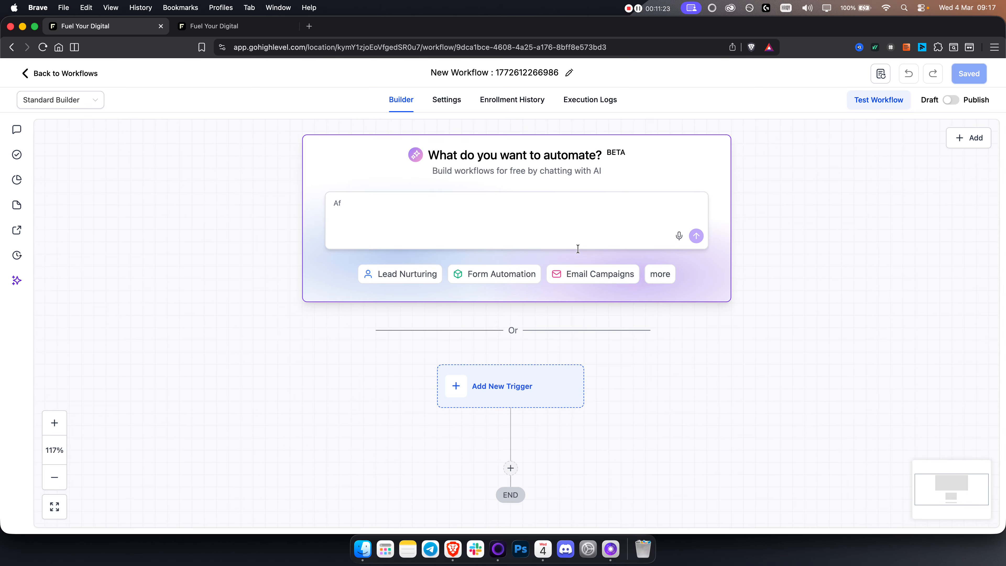
pyautogui.click(496, 349)
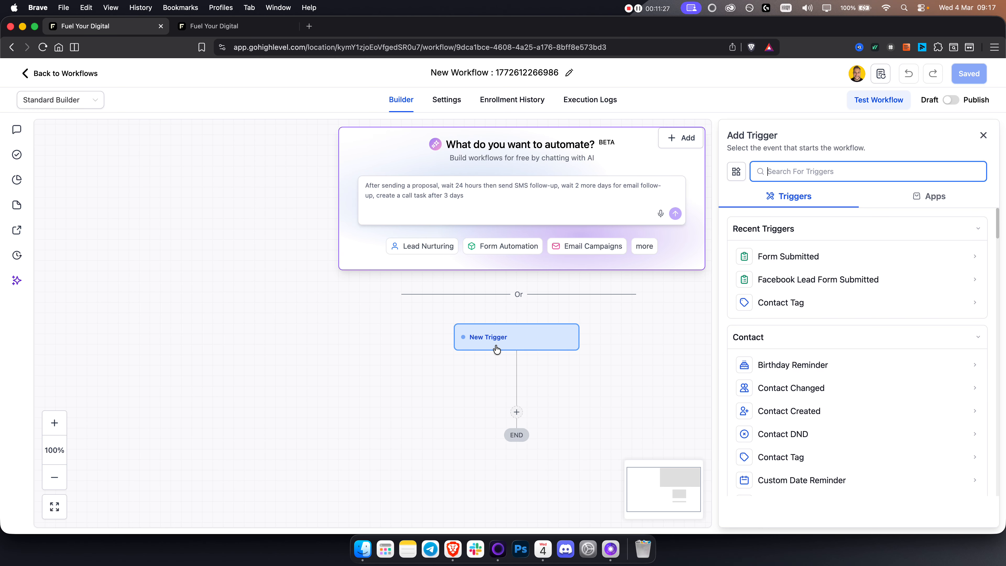
pyautogui.write('opp')
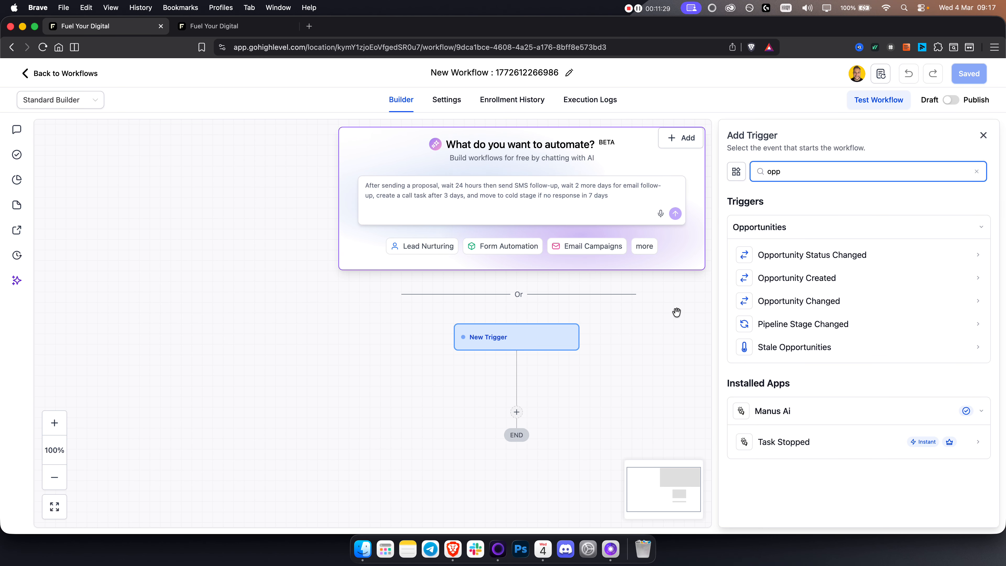
pyautogui.click(812, 255)
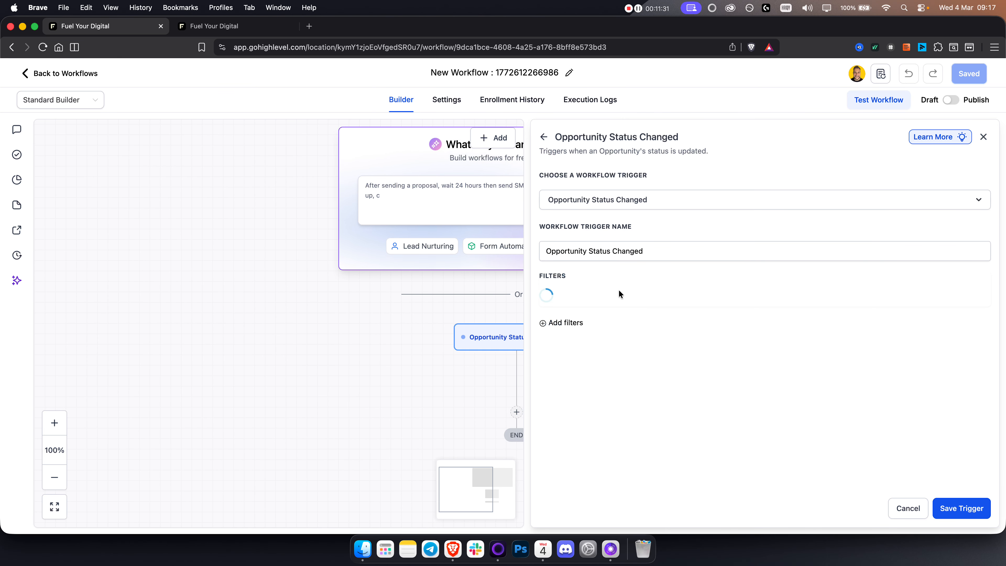
# Filter the trigger to opportunities in the LAW Firm CRM pipeline
pyautogui.click(615, 296)
pyautogui.click(595, 387)
pyautogui.click(847, 303)
pyautogui.click(812, 344)
# Add a second trigger filter with Pipeline stage set to Proposal Sent
pyautogui.click(562, 329)
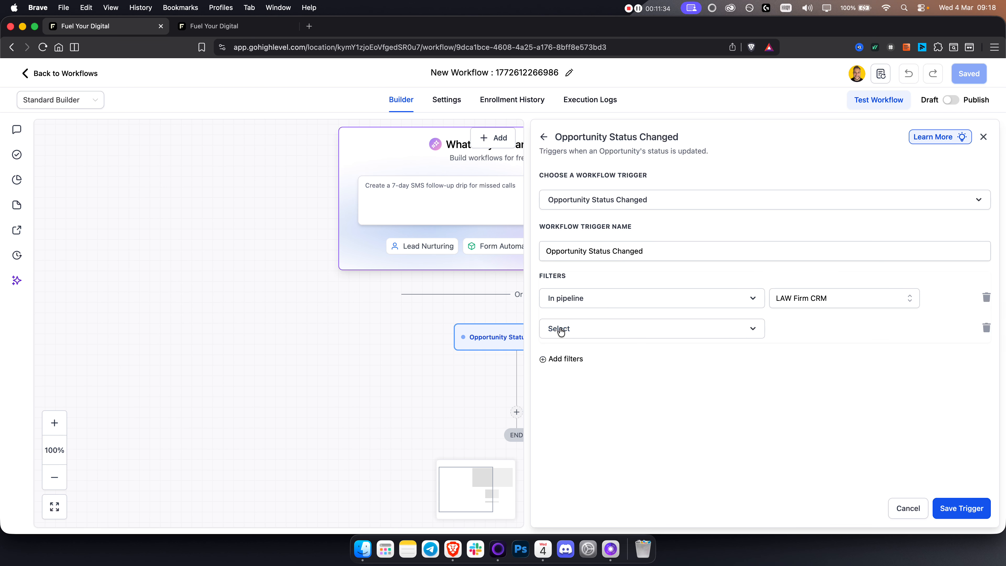
pyautogui.click(603, 335)
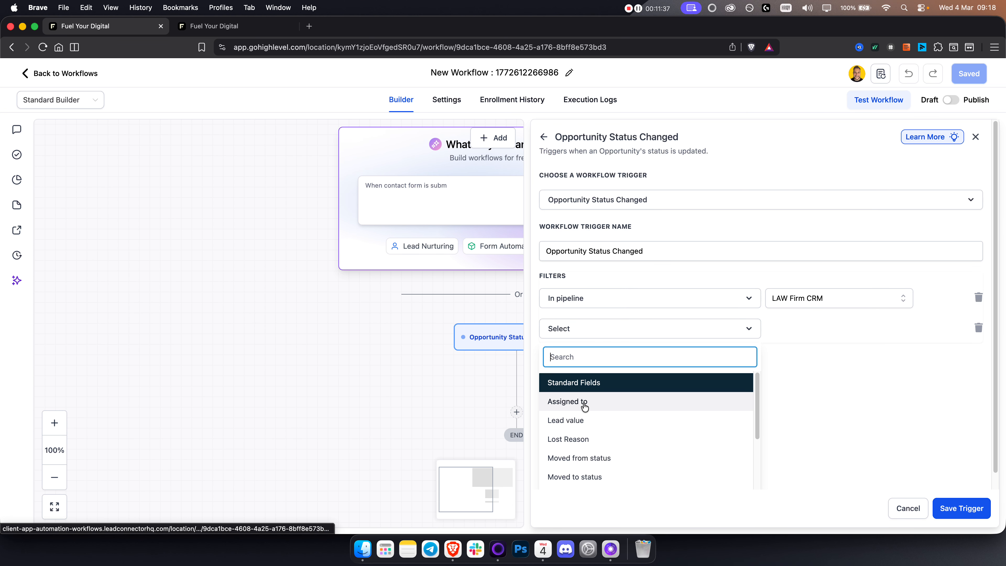
pyautogui.click(596, 477)
pyautogui.click(822, 330)
pyautogui.click(641, 337)
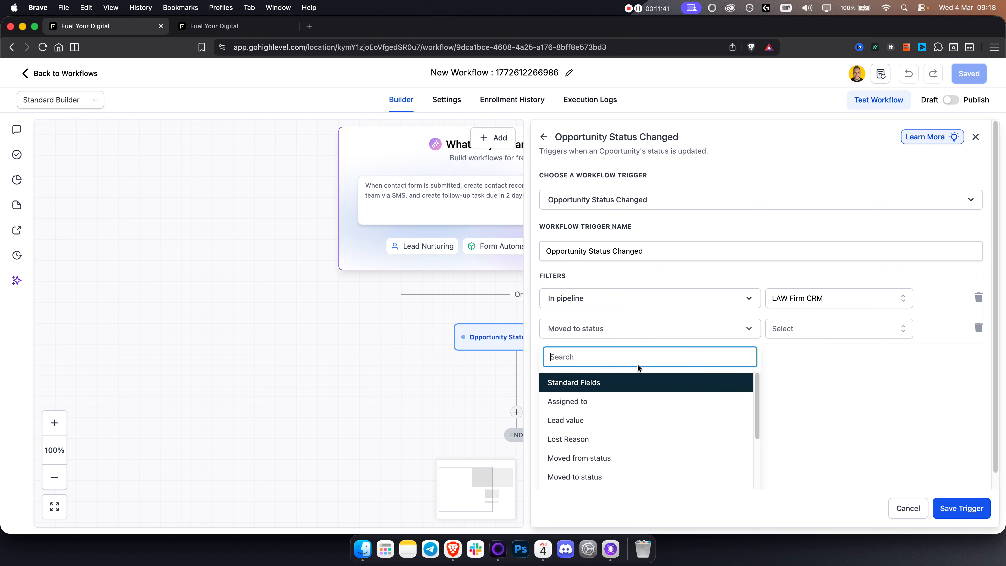
pyautogui.scroll(-3, 640, 411)
pyautogui.scroll(1, 616, 435)
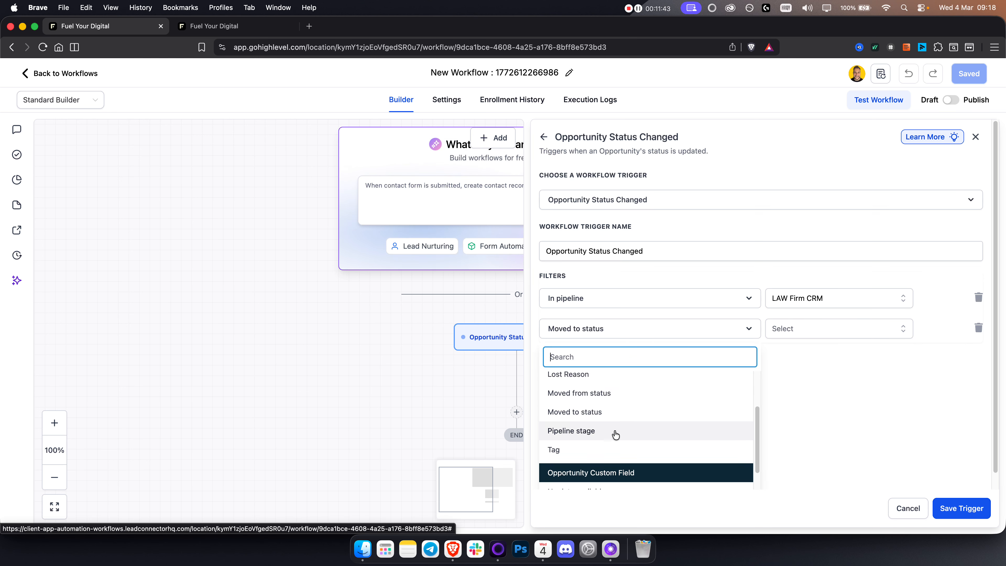
pyautogui.click(615, 434)
pyautogui.click(815, 335)
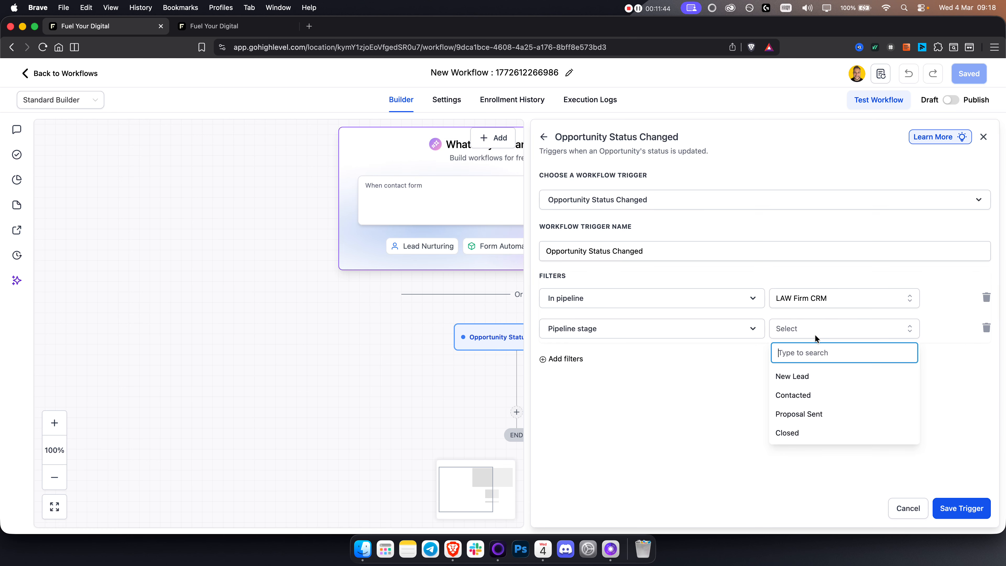
pyautogui.click(798, 414)
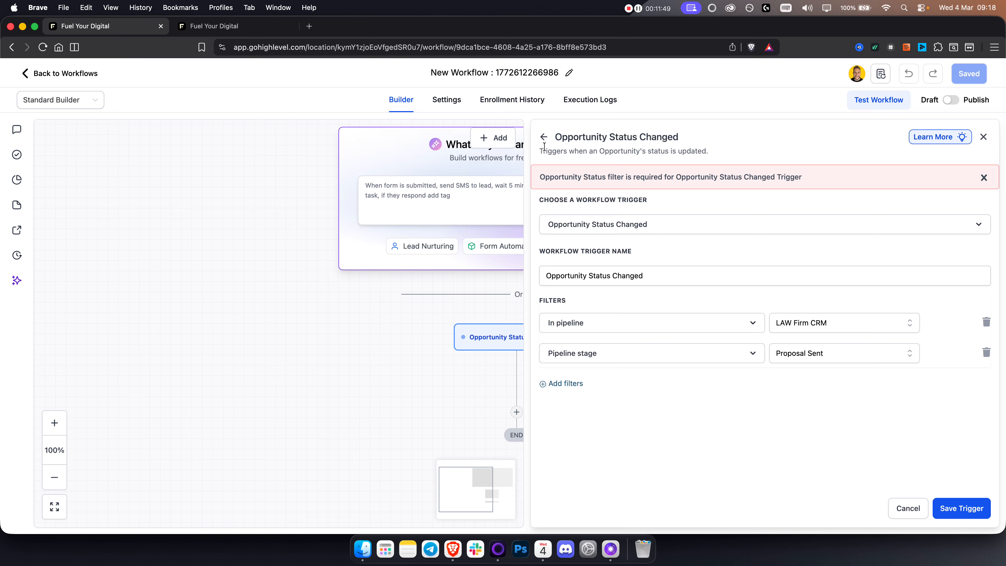
# Add a Moved to status filter, choose a status for it, and save the trigger
pyautogui.click(562, 383)
pyautogui.click(594, 386)
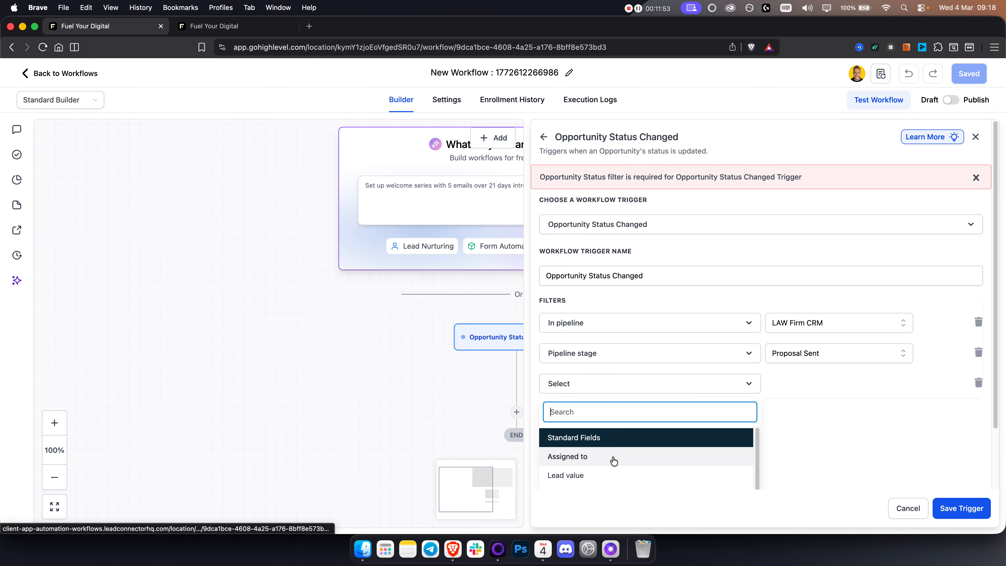
pyautogui.scroll(-1, 610, 460)
pyautogui.write('stat')
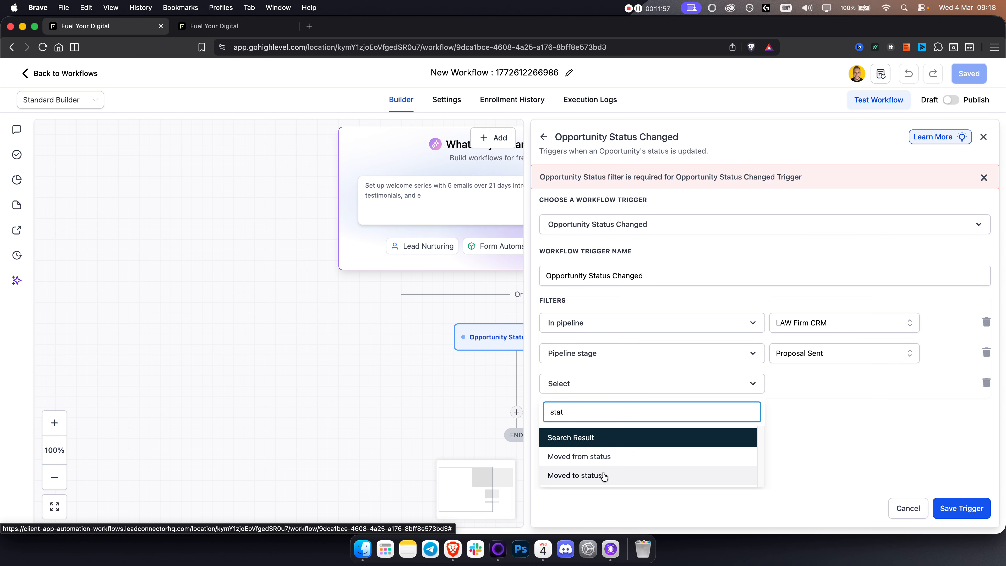
pyautogui.click(602, 476)
pyautogui.click(822, 386)
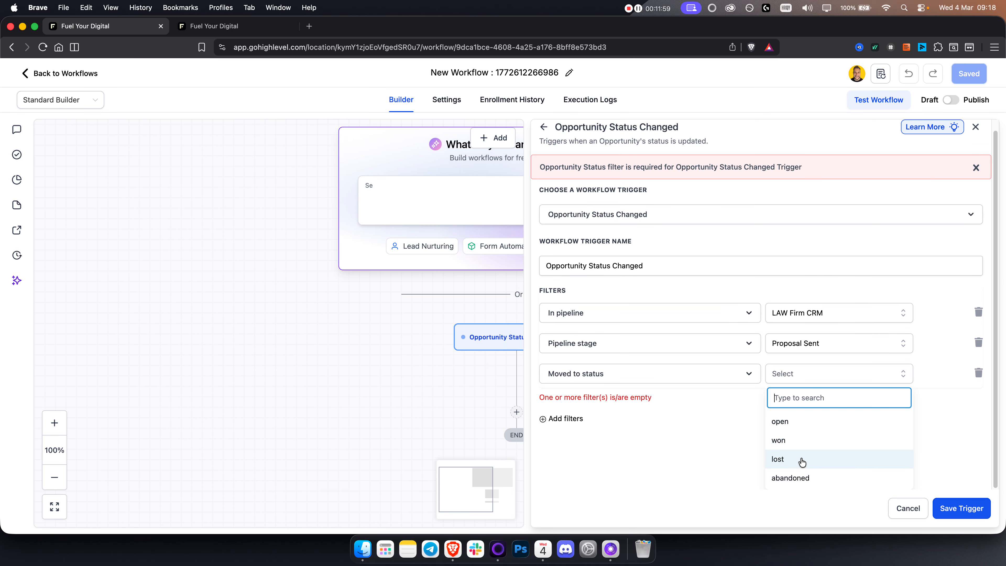
pyautogui.click(798, 449)
pyautogui.click(960, 506)
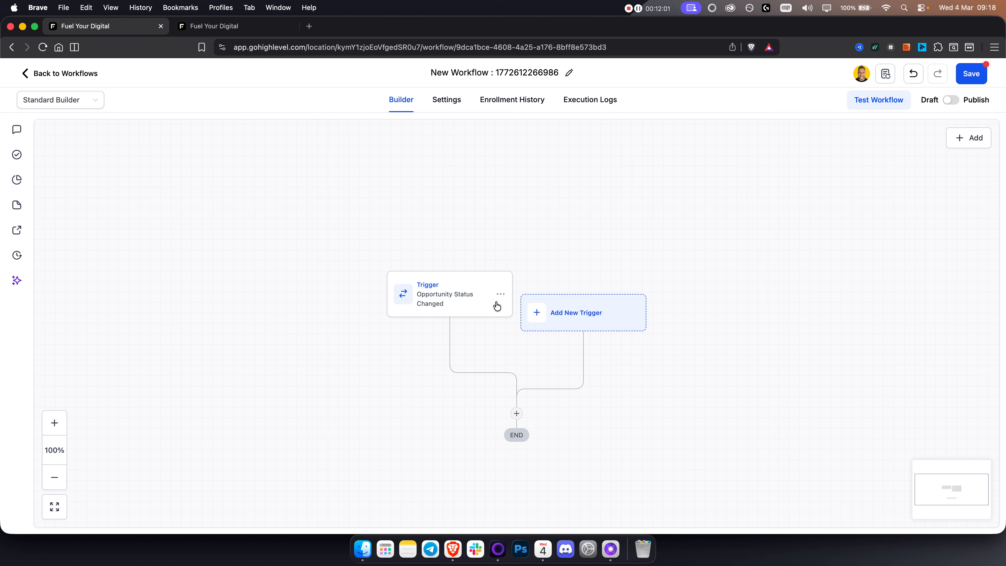
# Start an Email action below the trigger and look through its subject, compose and message options
pyautogui.scroll(-3, 660, 361)
pyautogui.scroll(-2, 540, 303)
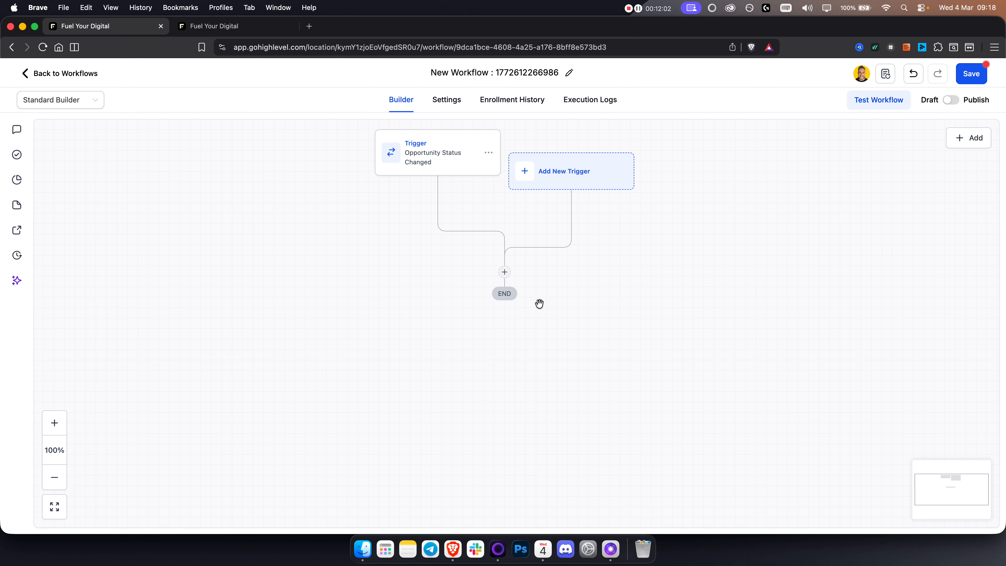
pyautogui.click(504, 272)
pyautogui.click(791, 248)
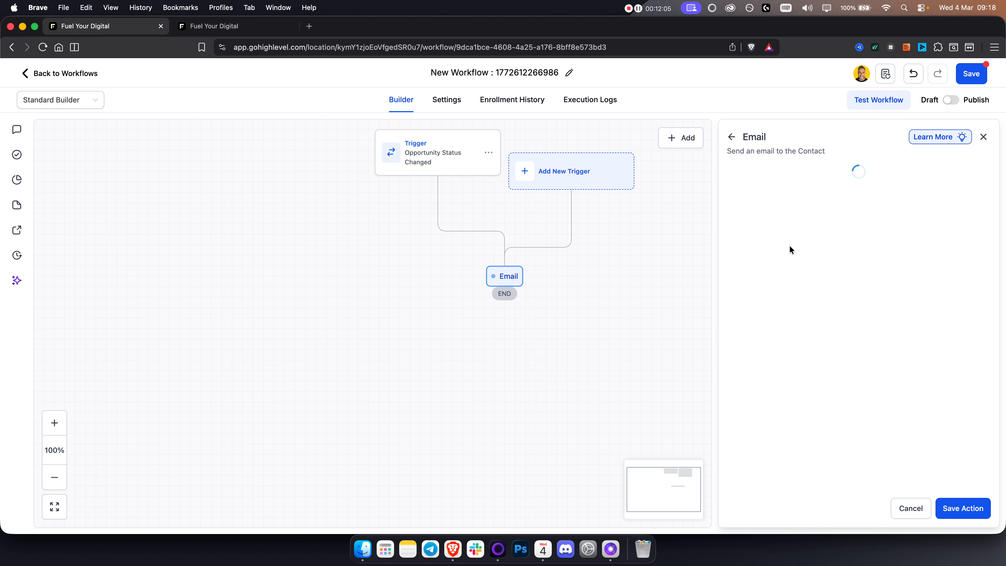
pyautogui.scroll(-10, 810, 321)
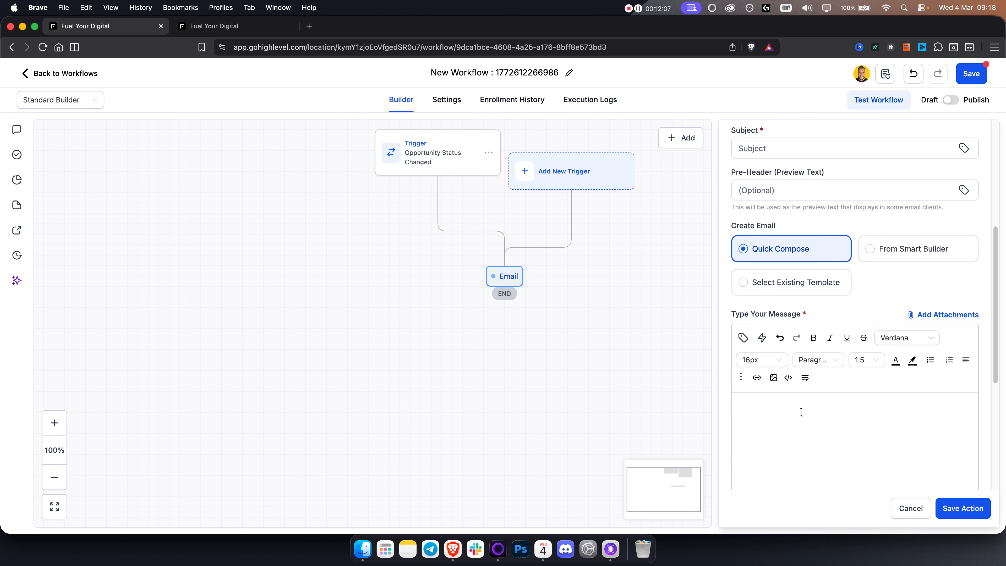
pyautogui.scroll(1, 824, 303)
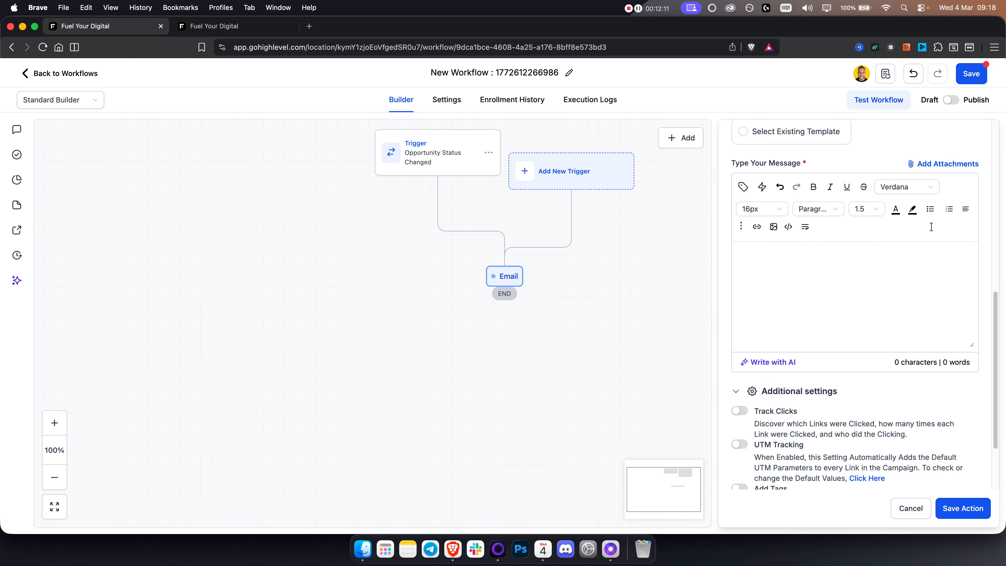
# Save the workflow and return to the workflow list, discarding the unfinished email action
pyautogui.click(971, 75)
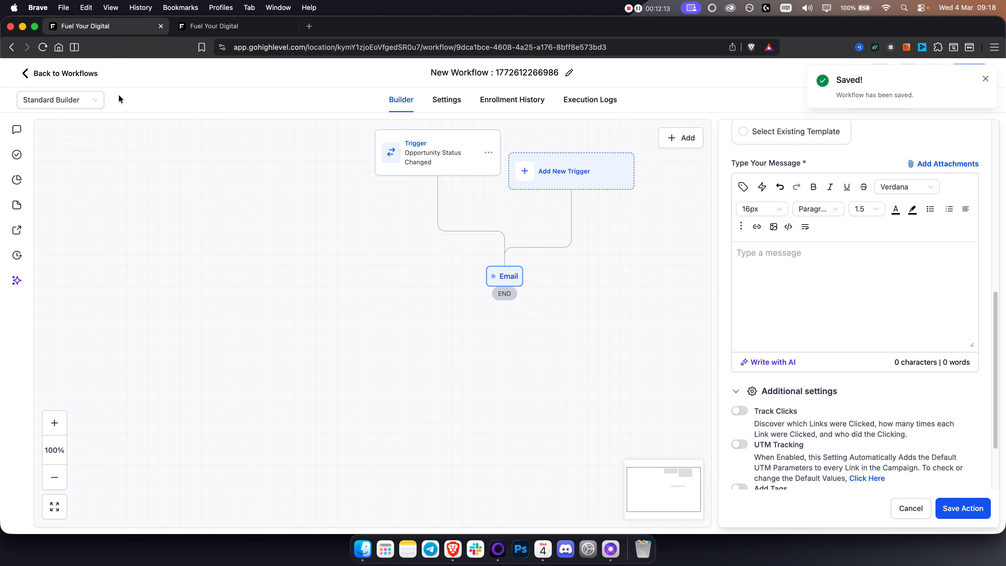
pyautogui.click(45, 74)
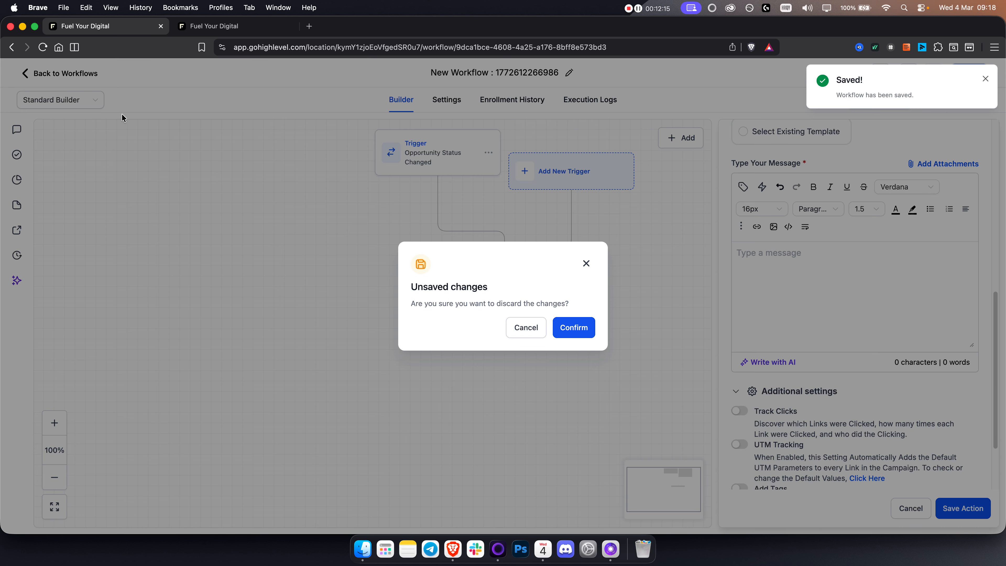
pyautogui.click(588, 335)
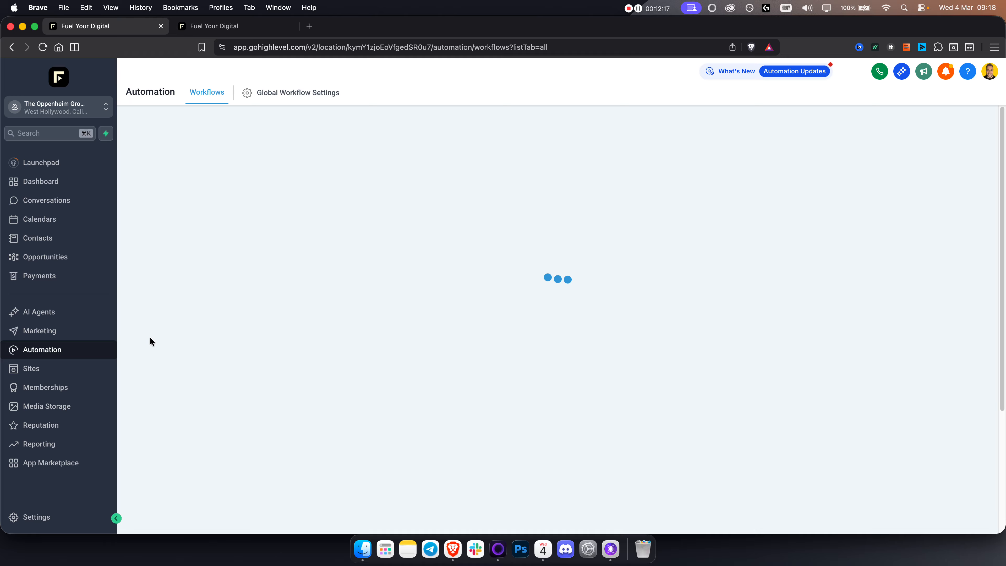
# Upload manusghl1.png to Media Storage and copy the link to the file
pyautogui.click(44, 408)
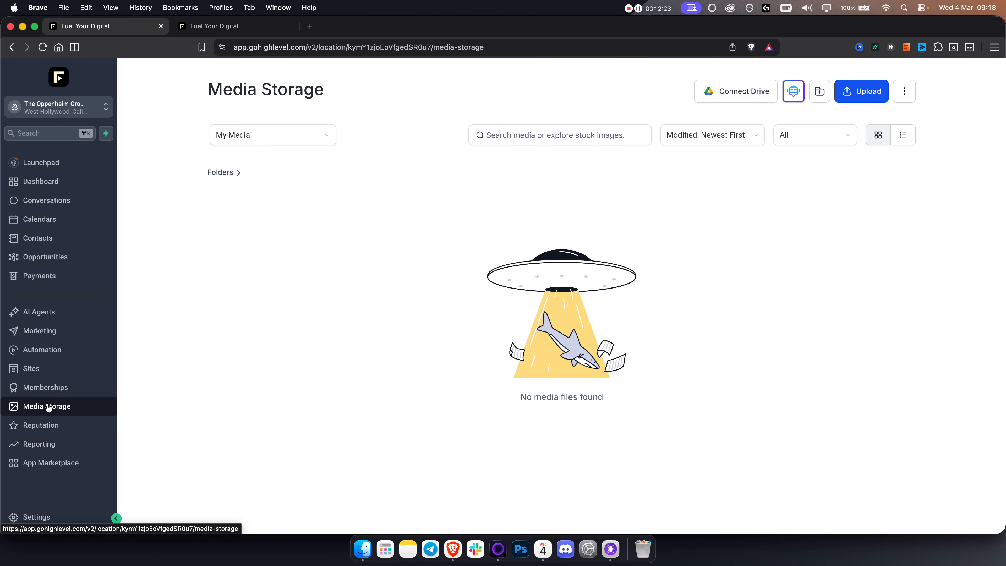
pyautogui.click(861, 97)
pyautogui.doubleClick(346, 159)
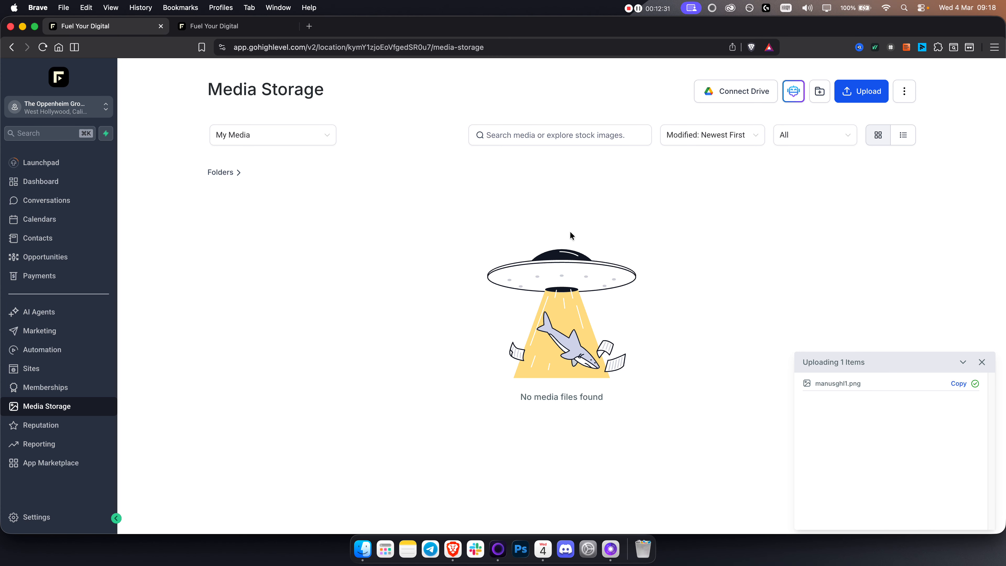
pyautogui.click(326, 239)
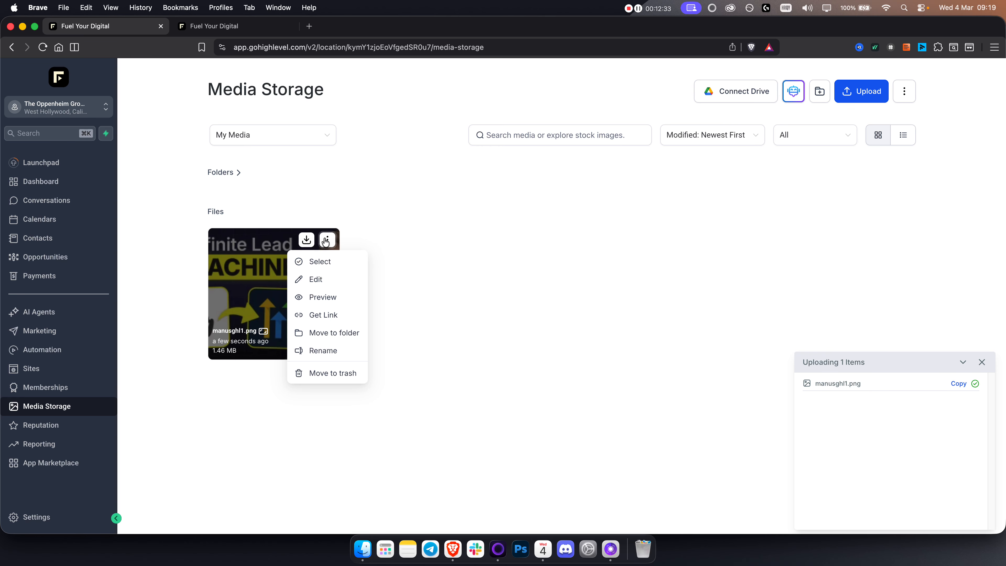
pyautogui.click(323, 314)
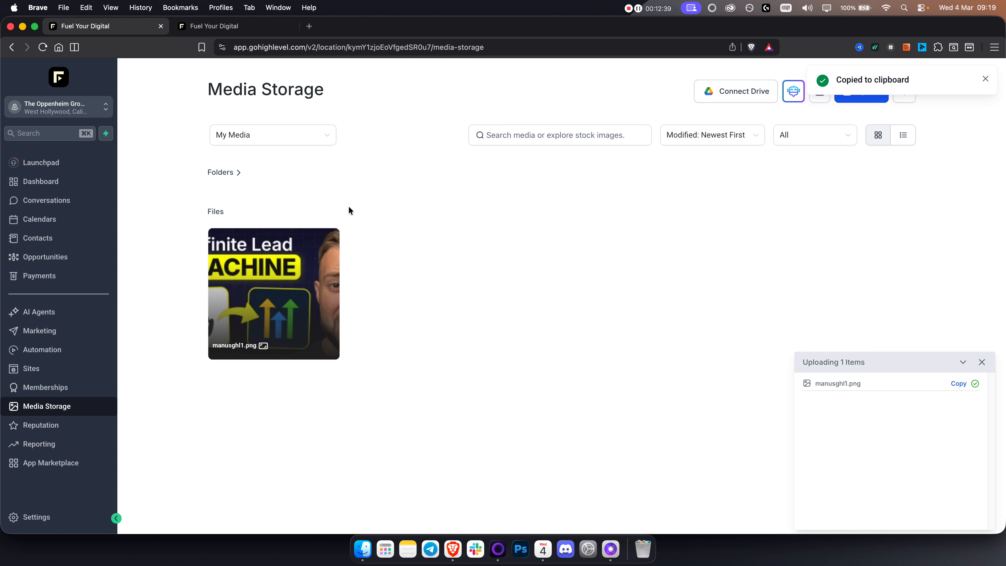
pyautogui.click(67, 349)
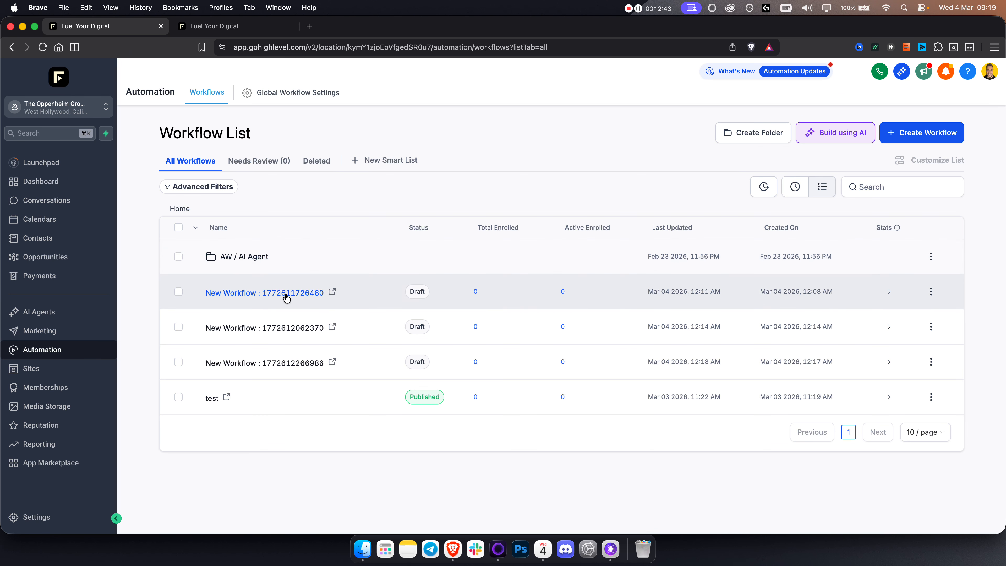
pyautogui.click(286, 296)
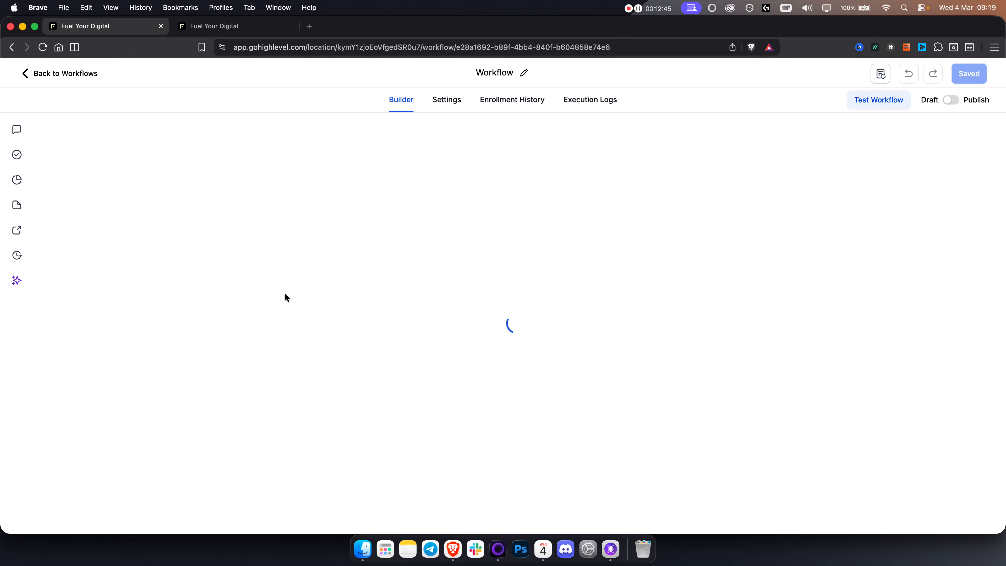
pyautogui.scroll(-5, 474, 283)
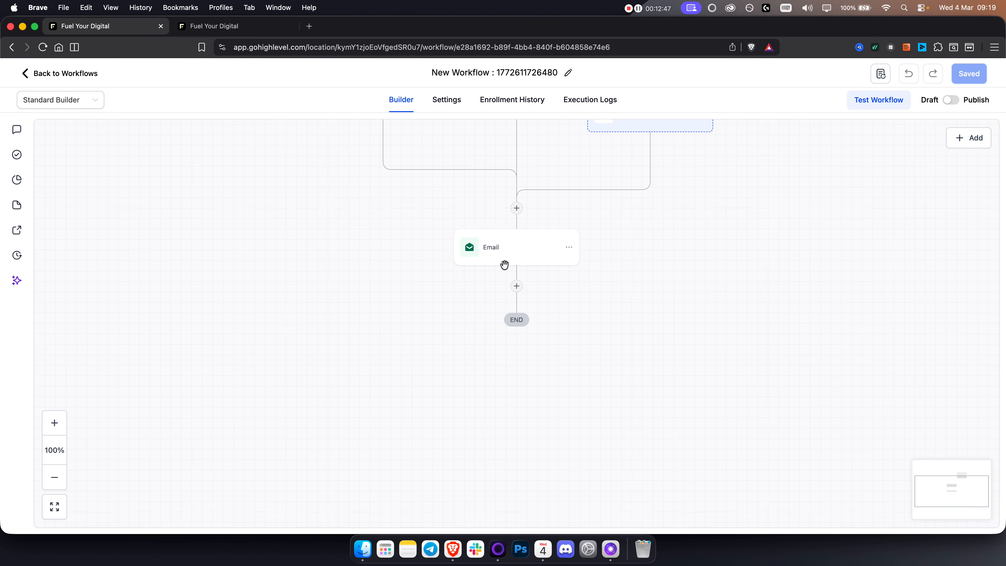
pyautogui.click(512, 256)
pyautogui.scroll(-10, 833, 353)
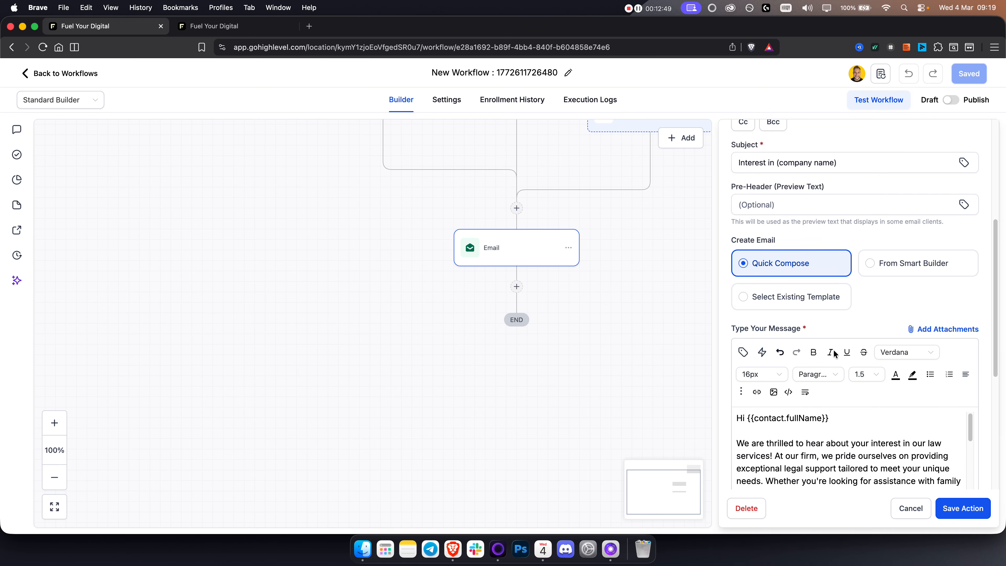
pyautogui.scroll(-5, 852, 318)
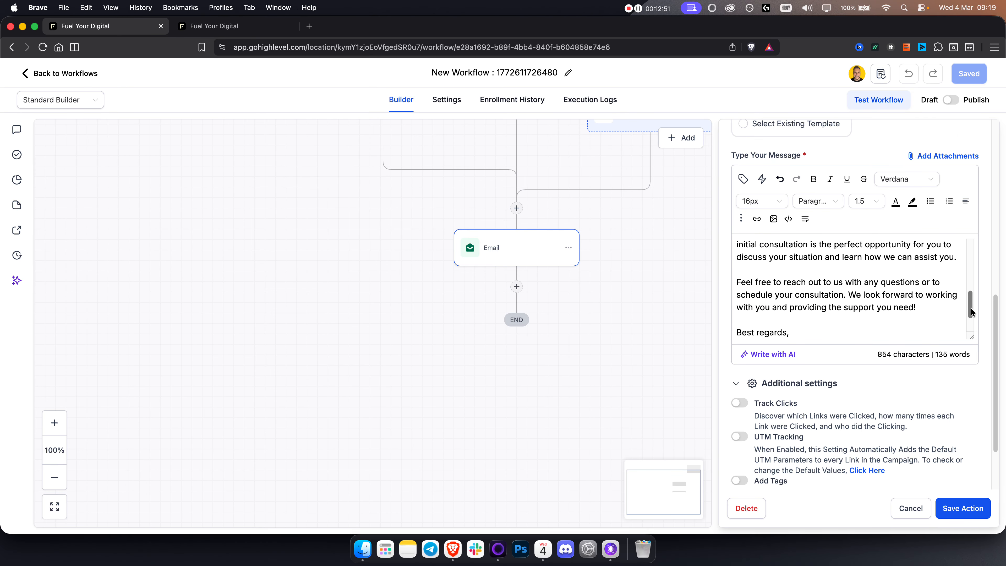
# Insert "Here's the contract:" with the copied file link above the email's sign-off, and return to the workflow list, discarding the changes
pyautogui.click(944, 307)
pyautogui.press('Return')
pyautogui.press('Return')
pyautogui.write("Here's the contract:")
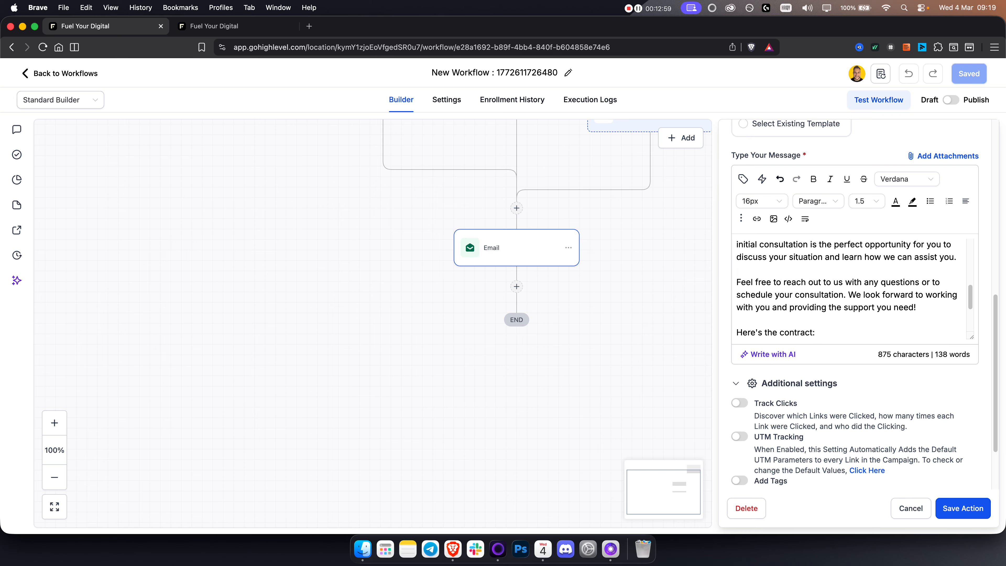
pyautogui.press('super+v')
pyautogui.scroll(-1, 880, 293)
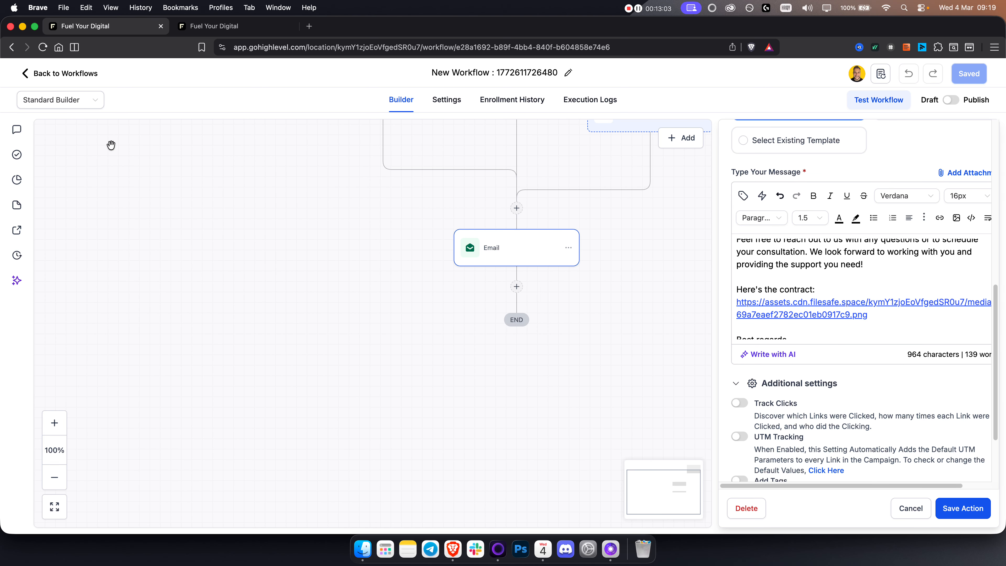
pyautogui.click(59, 72)
pyautogui.click(594, 329)
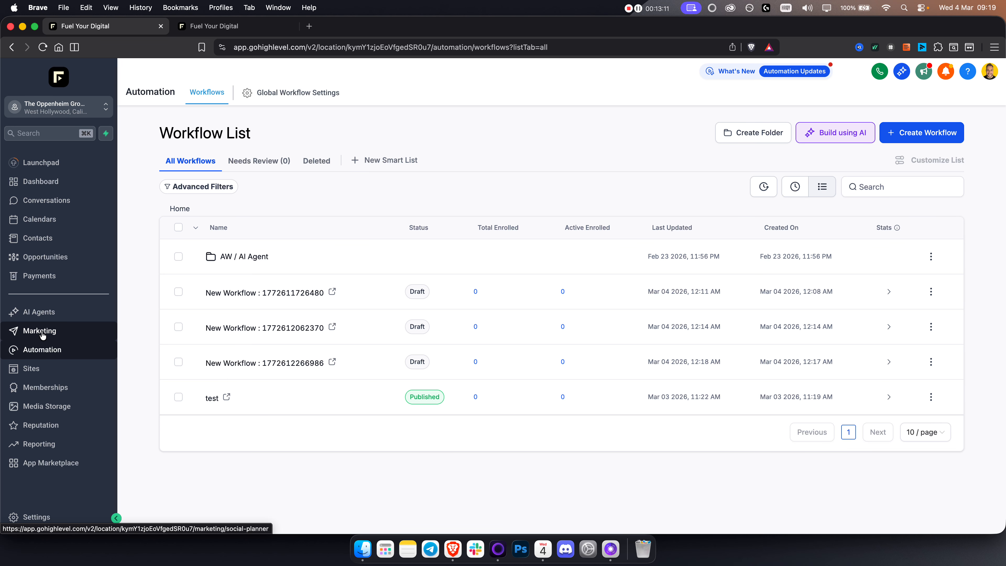
# Open the document template library from the Documents & Contracts section of Payments and browse the available templates
pyautogui.click(47, 374)
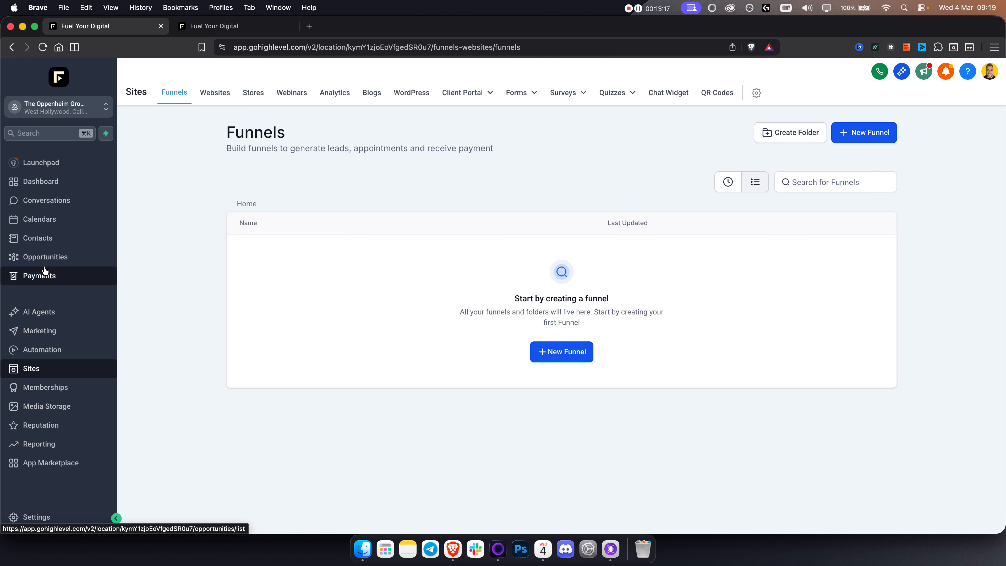
pyautogui.click(40, 277)
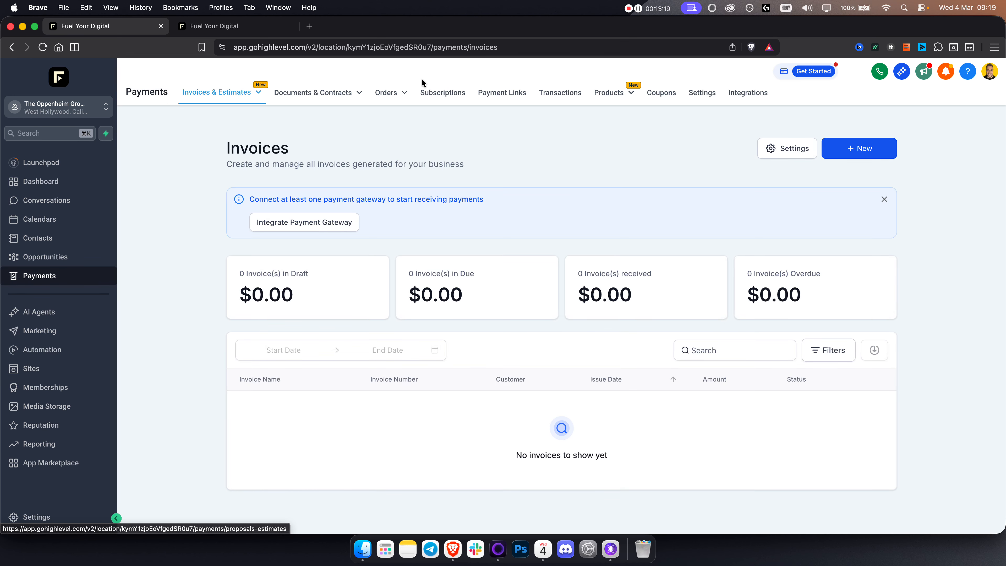
pyautogui.click(315, 94)
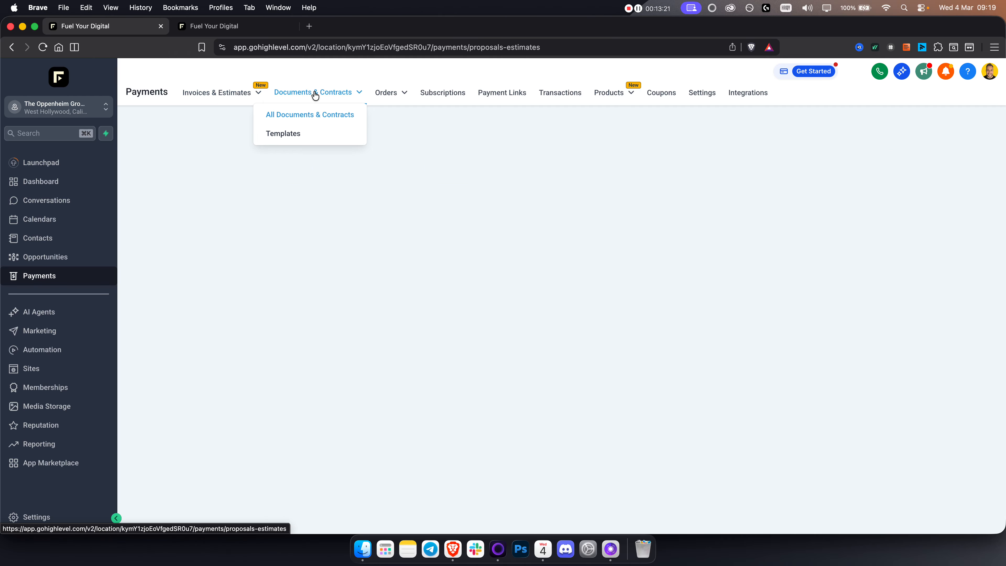
pyautogui.click(850, 155)
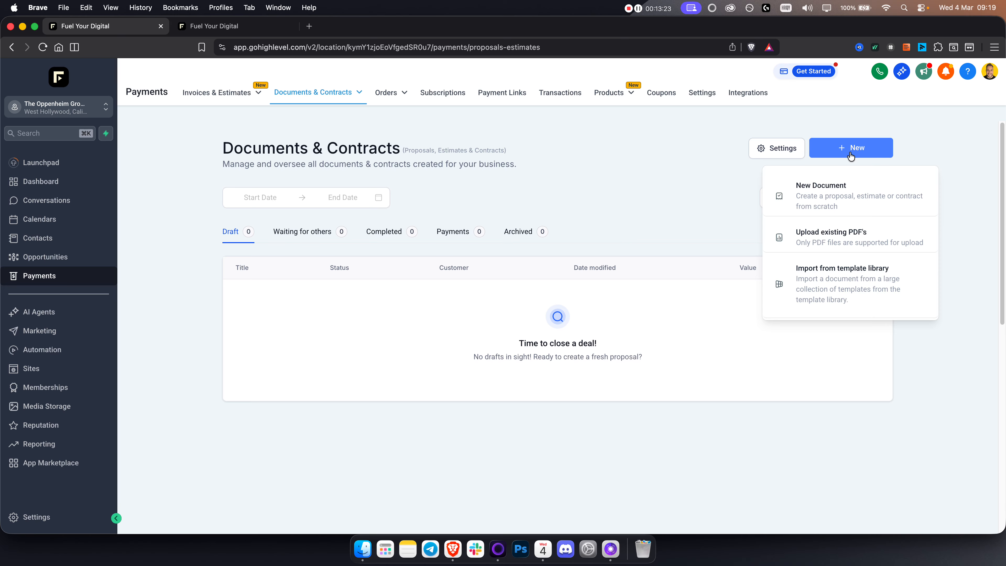
pyautogui.click(846, 277)
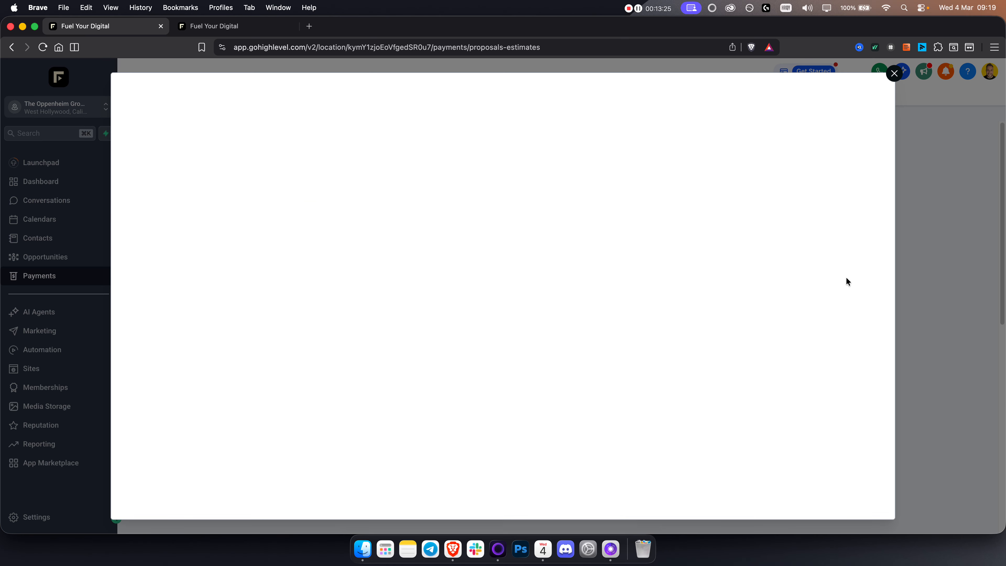
pyautogui.moveTo(552, 211)
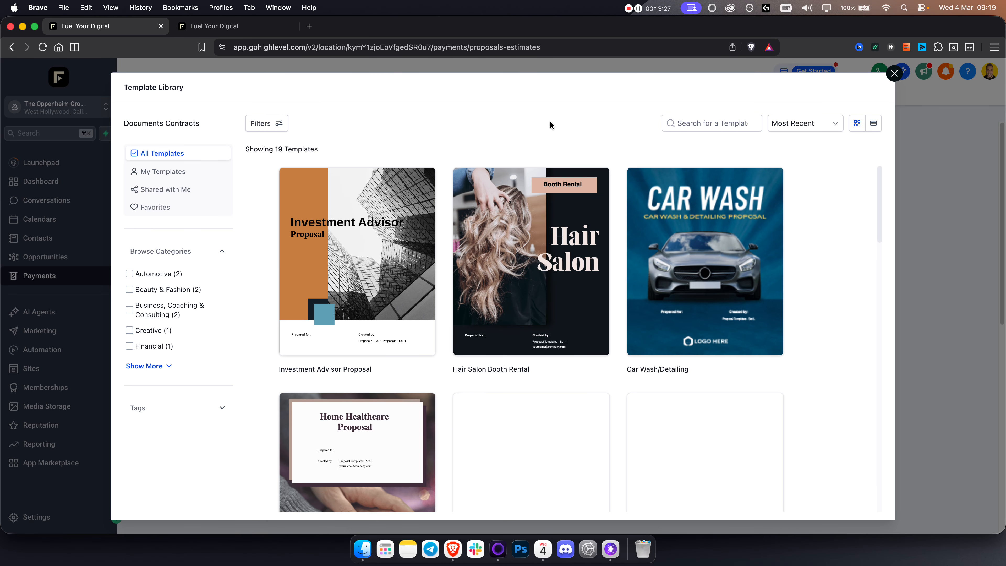
pyautogui.scroll(-5, 825, 210)
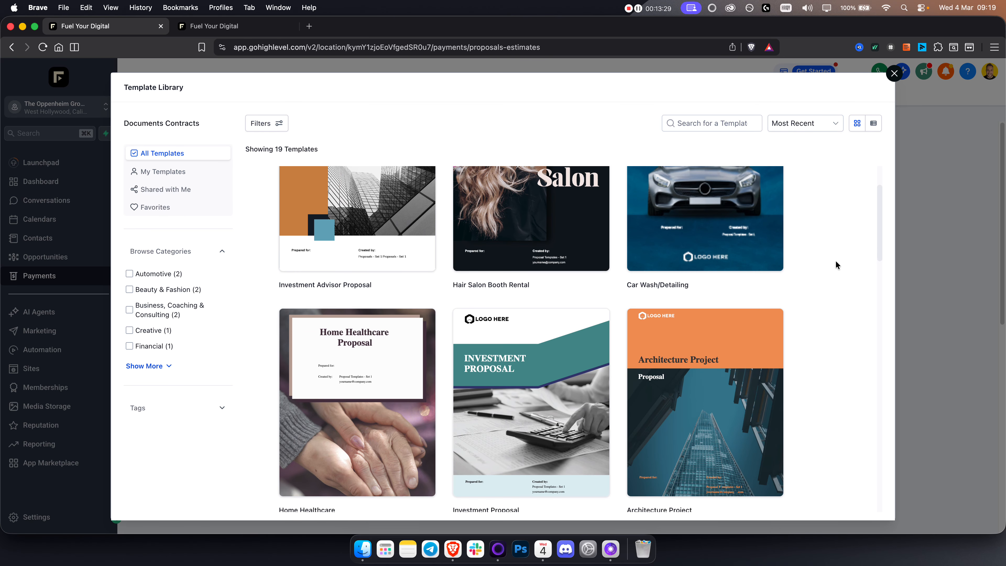
# Search the template library for "law", preview the Attorney template through its signature section, and close the library without choosing it
pyautogui.click(687, 119)
pyautogui.write('law')
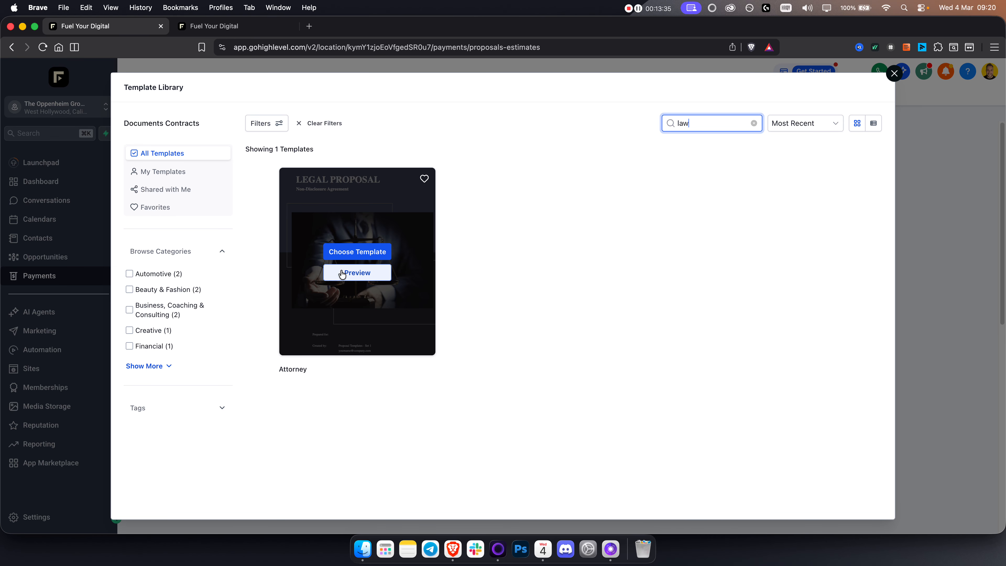
pyautogui.click(335, 272)
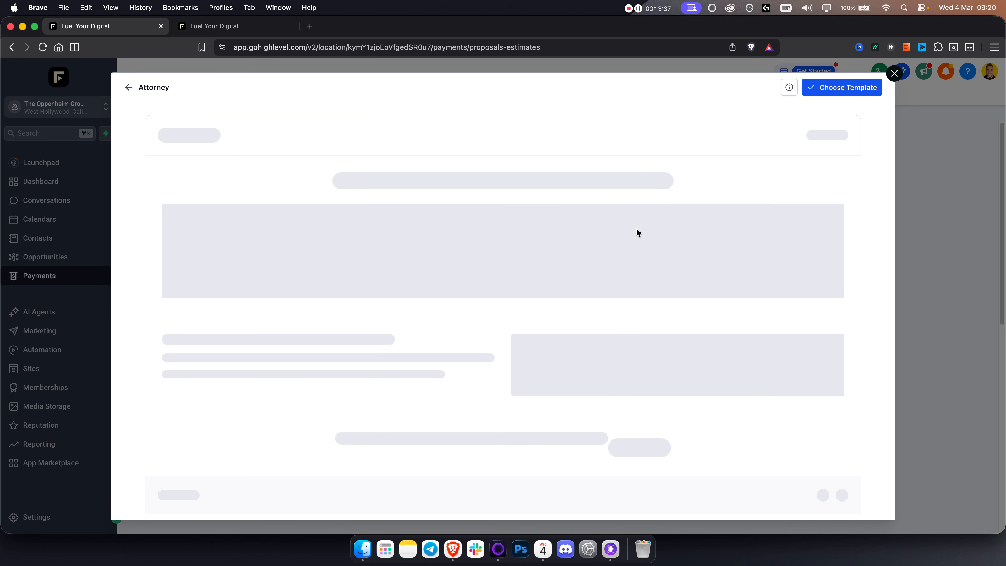
pyautogui.scroll(-10, 631, 228)
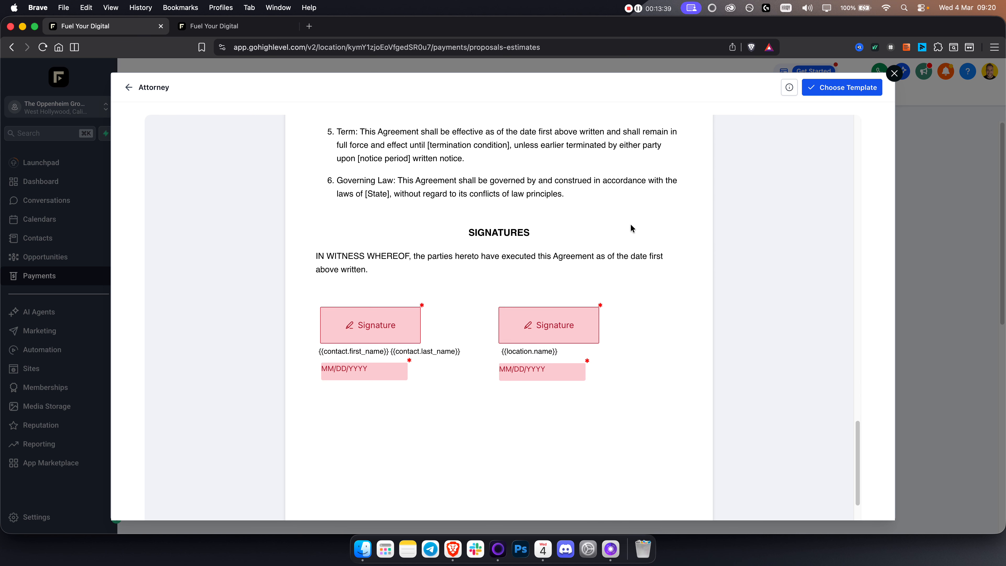
pyautogui.scroll(20, 632, 234)
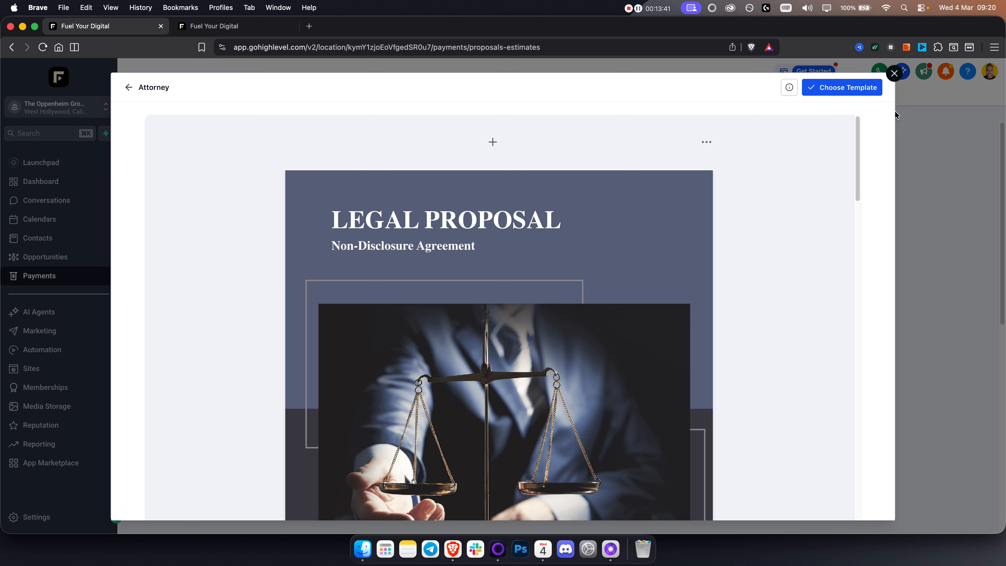
pyautogui.click(895, 73)
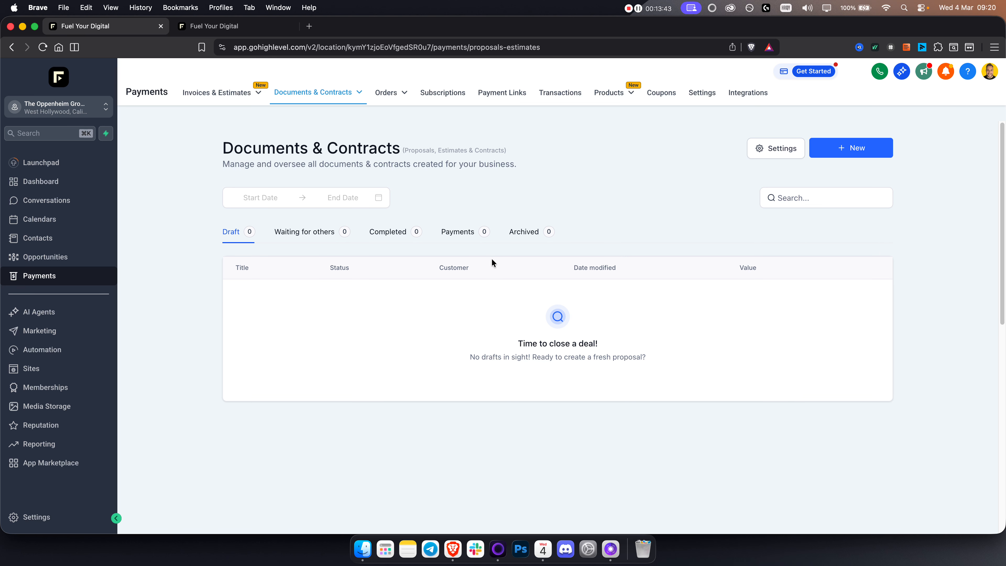